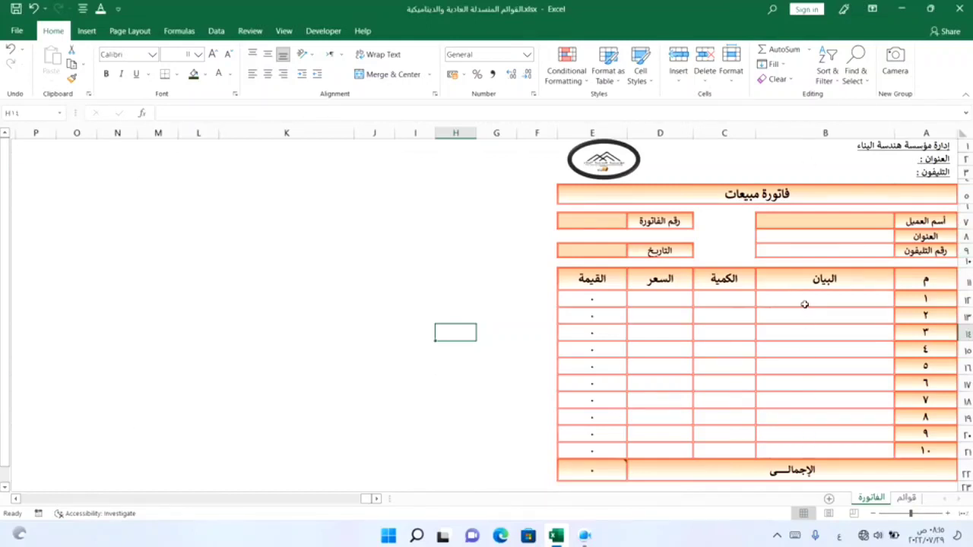
Step: Examine the invoice's البيان cells and the product list on the قوائم sheet
{"action": "left_click_drag", "start_coordinate": [804, 304], "coordinate": [807, 447]}
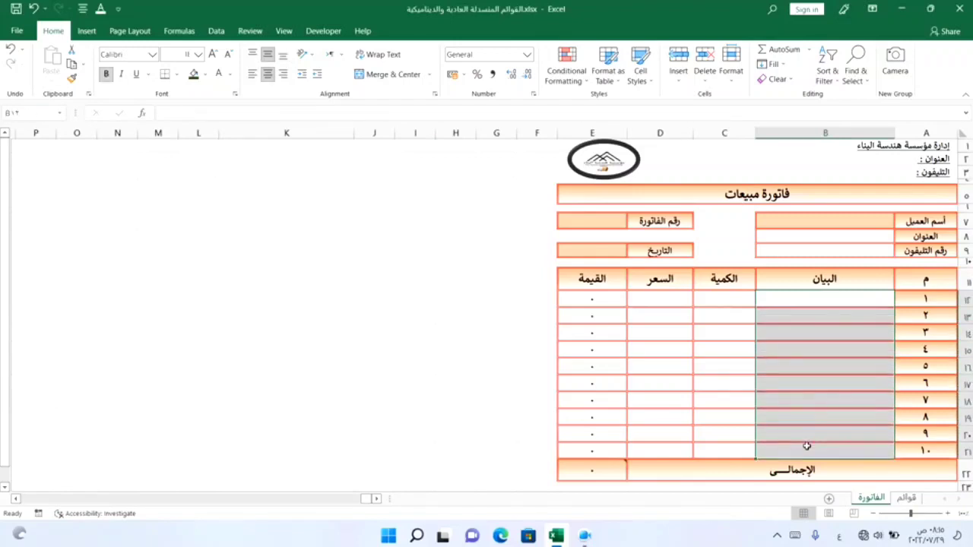
{"action": "left_click", "coordinate": [788, 304]}
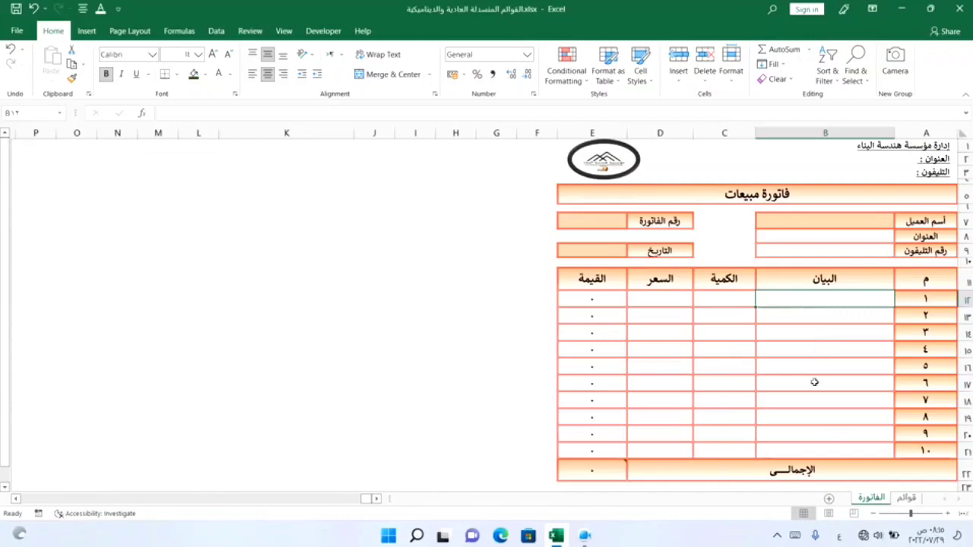
{"action": "left_click", "coordinate": [907, 498]}
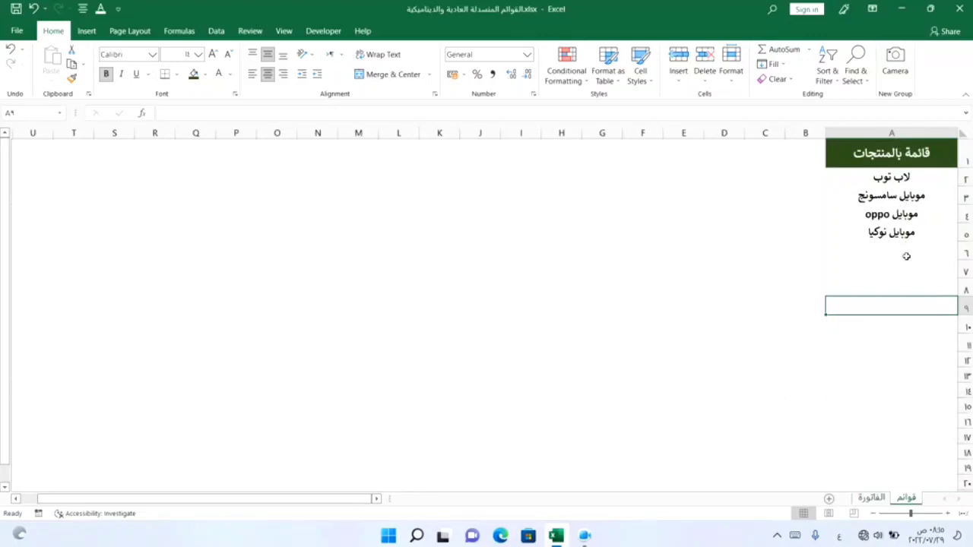
{"action": "left_click", "coordinate": [872, 498]}
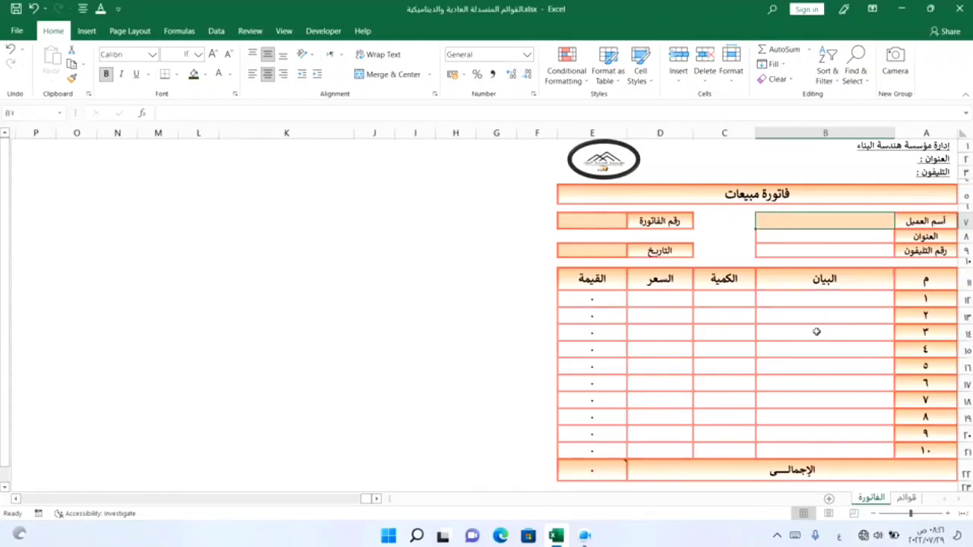
Step: Start a data validation rule for the invoice's البيان cells B12:B21 and set it to allow a List
{"action": "left_click_drag", "start_coordinate": [818, 297], "coordinate": [817, 447]}
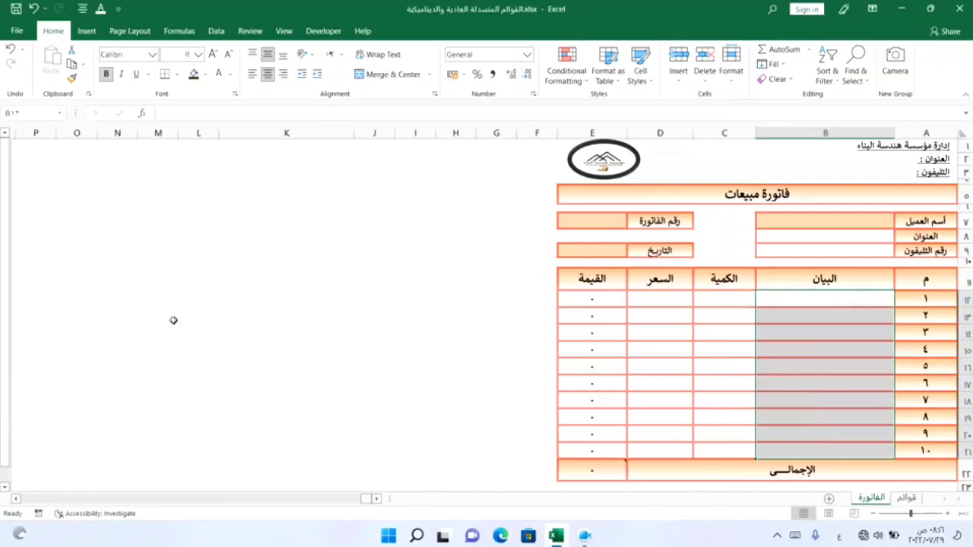
{"action": "left_click", "coordinate": [217, 32]}
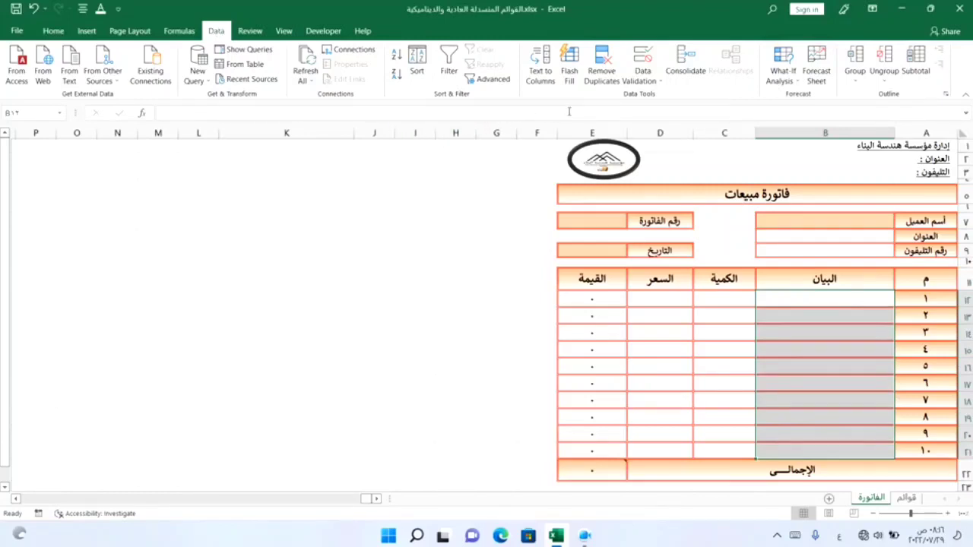
{"action": "left_click", "coordinate": [661, 80]}
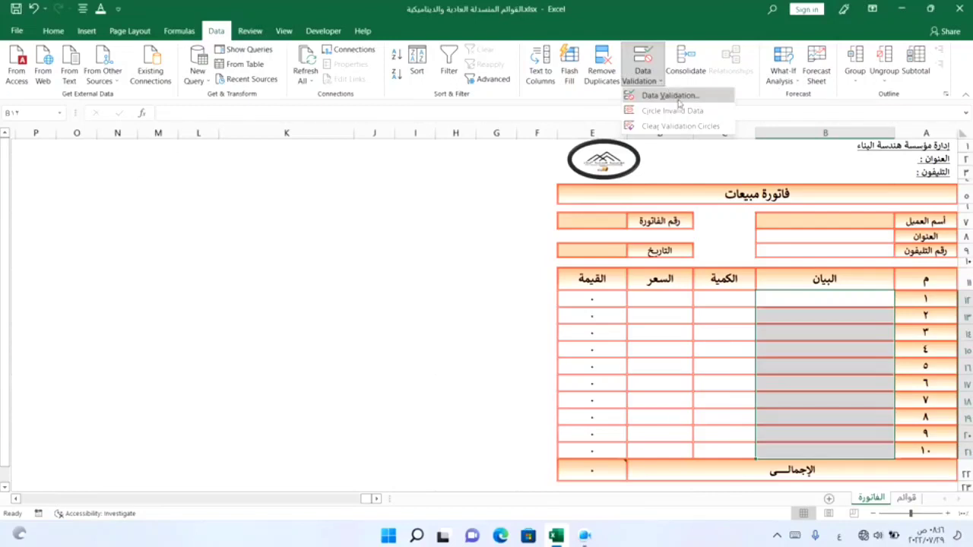
{"action": "left_click", "coordinate": [669, 96]}
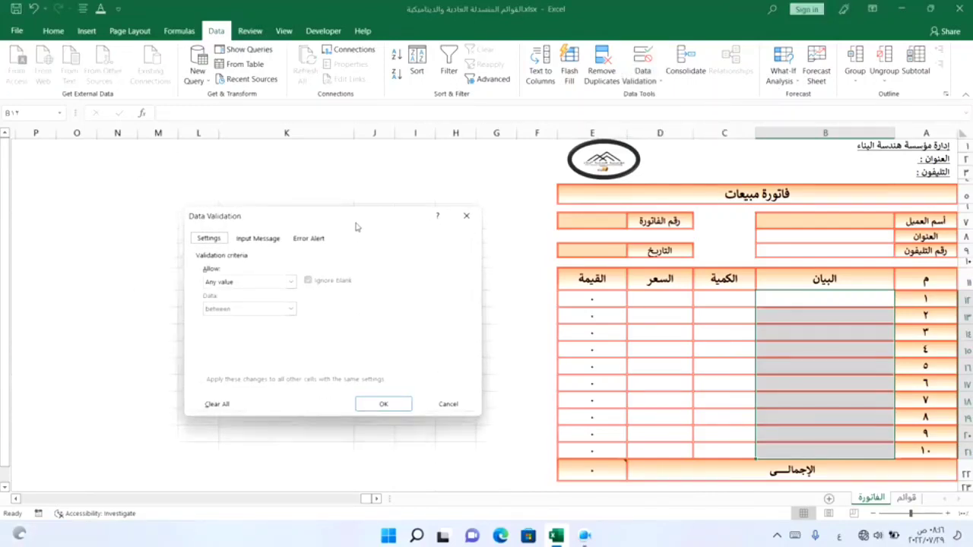
{"action": "left_click_drag", "start_coordinate": [357, 226], "coordinate": [370, 195]}
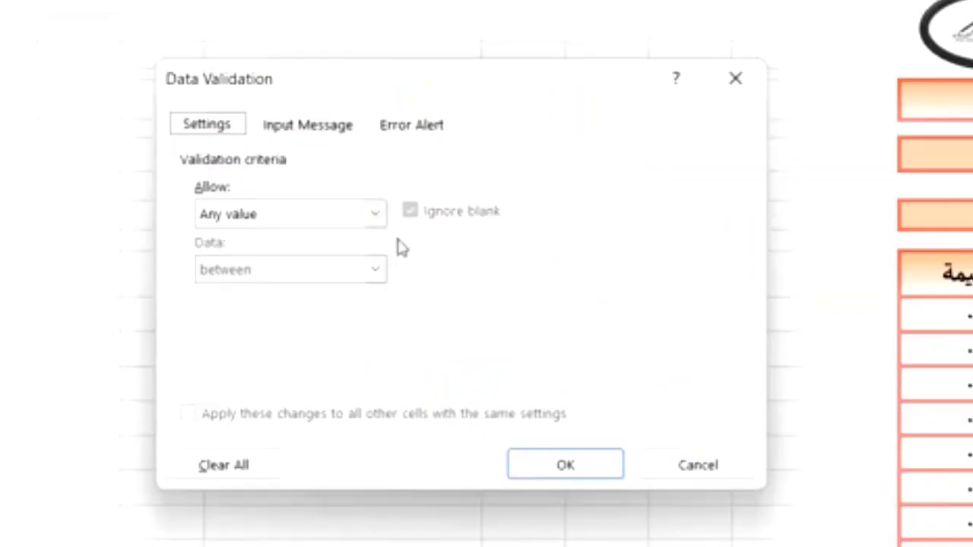
{"action": "left_click", "coordinate": [302, 250]}
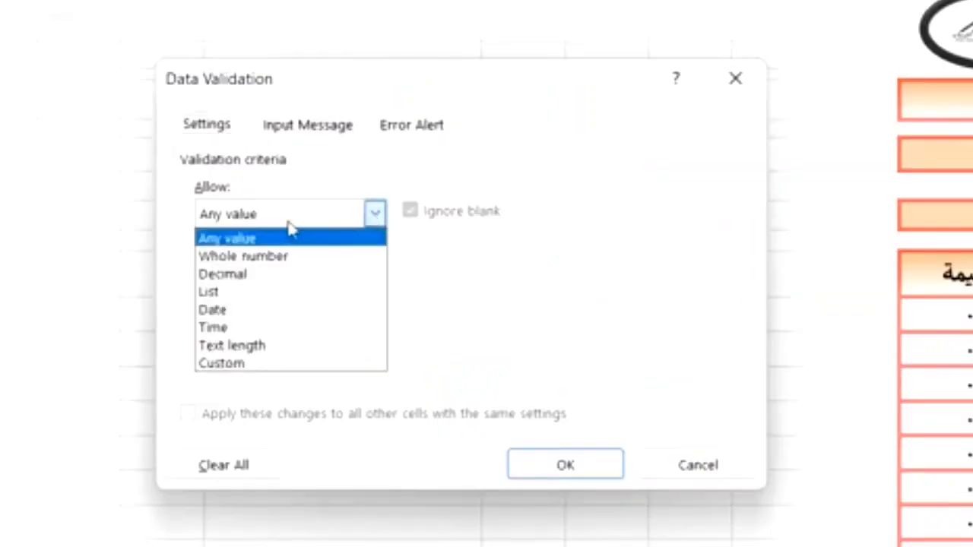
{"action": "left_click", "coordinate": [217, 294]}
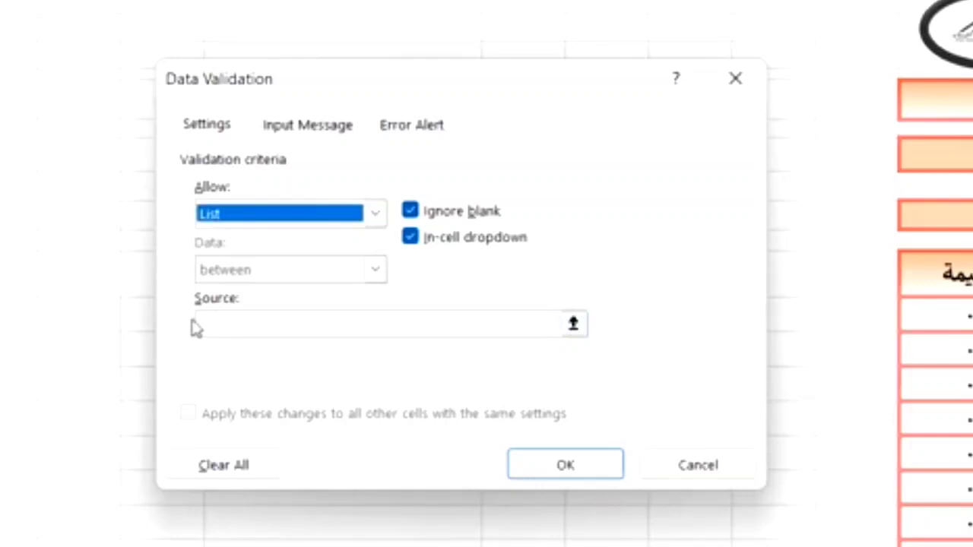
Step: Set the list source to the products in A2:A5 on the قوائم sheet and apply the validation
{"action": "left_click", "coordinate": [275, 326]}
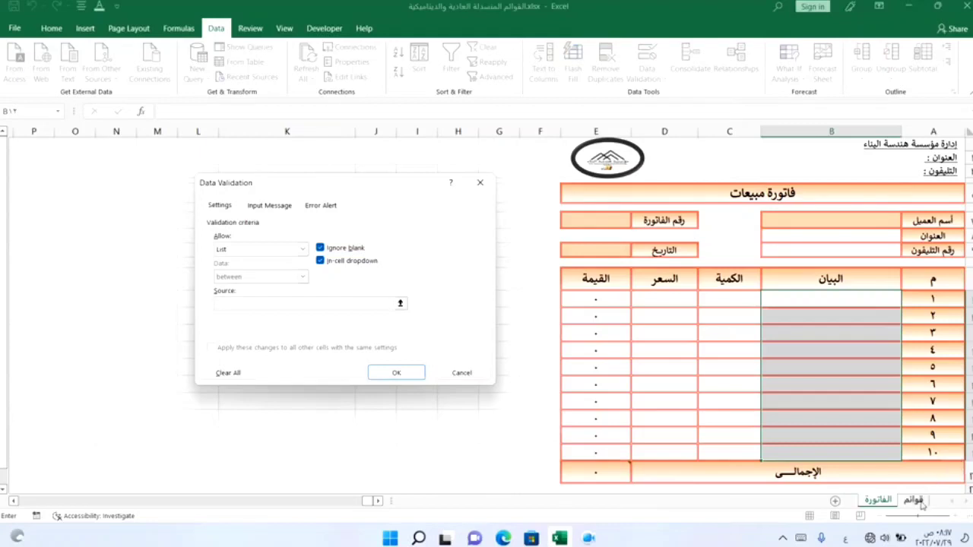
{"action": "left_click", "coordinate": [916, 501]}
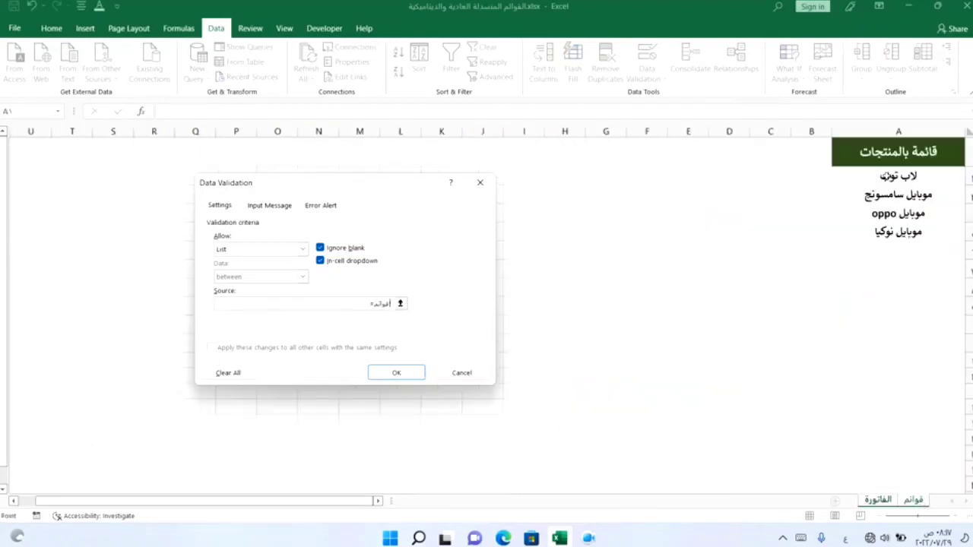
{"action": "left_click_drag", "start_coordinate": [886, 175], "coordinate": [888, 234]}
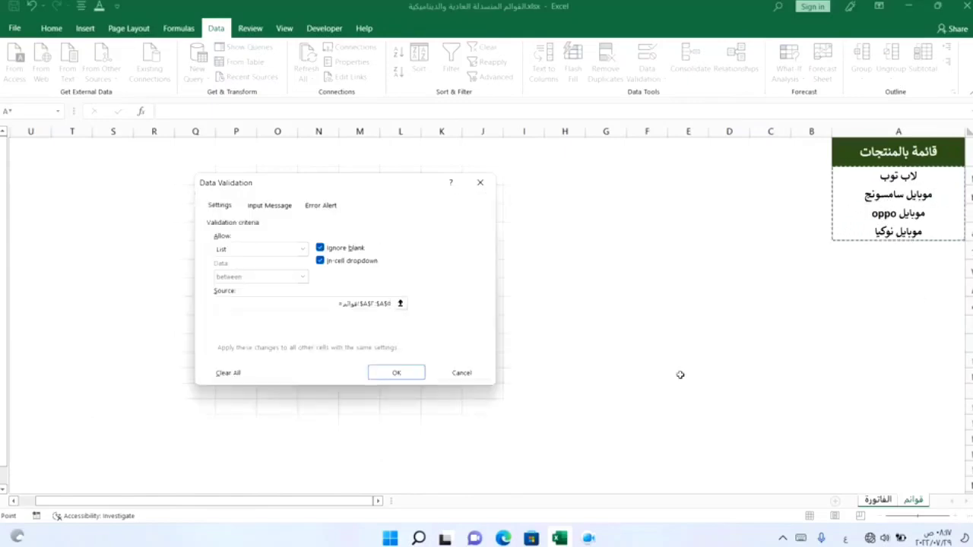
{"action": "left_click", "coordinate": [370, 372]}
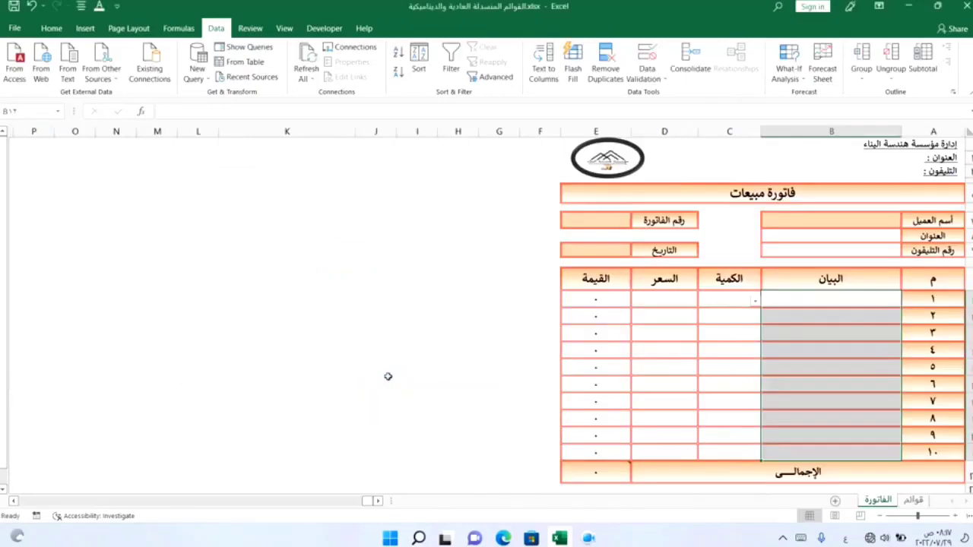
Step: Choose موبايل سامسونج for invoice item 1 and موبايل oppo for item 4 from the dropdown lists
{"action": "left_click", "coordinate": [787, 305]}
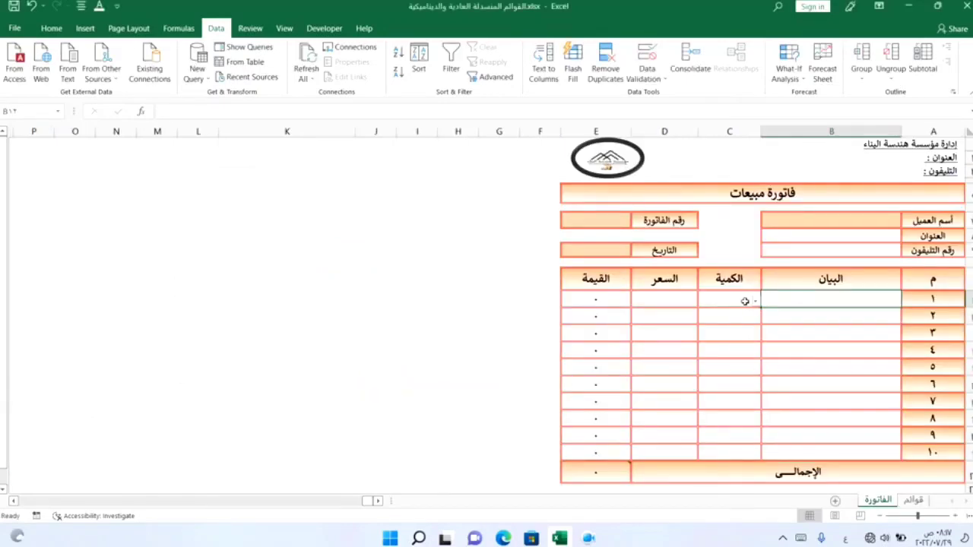
{"action": "left_click", "coordinate": [755, 303]}
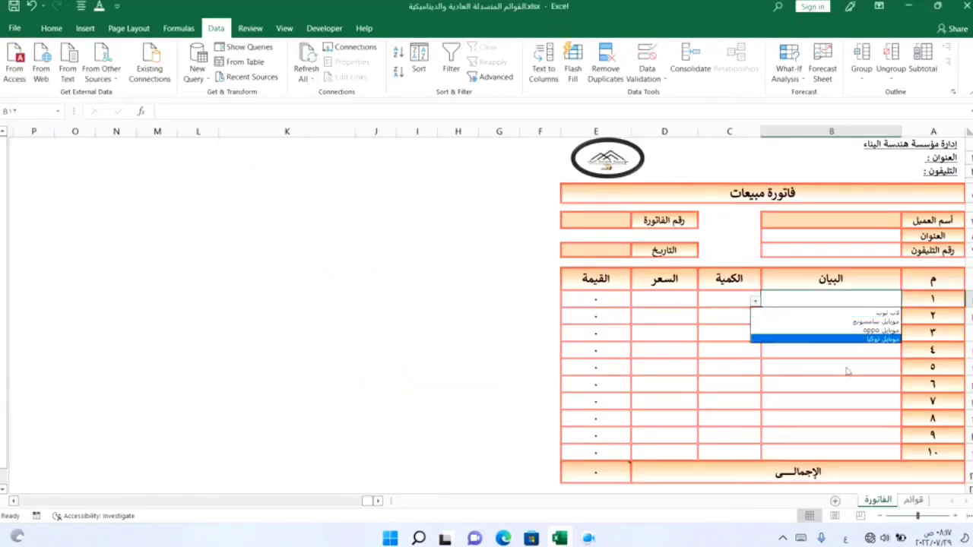
{"action": "left_click", "coordinate": [847, 323]}
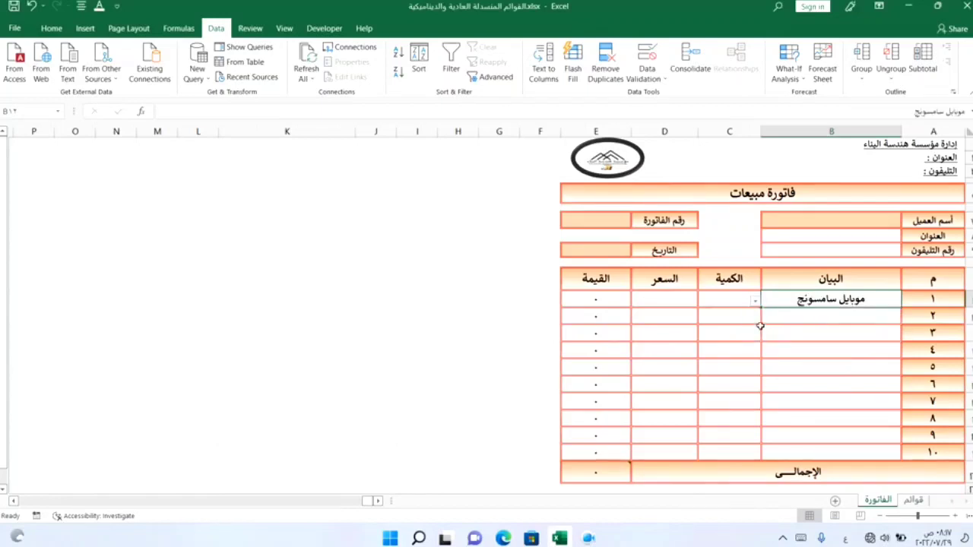
{"action": "left_click", "coordinate": [795, 351]}
{"action": "left_click", "coordinate": [755, 354]}
{"action": "left_click", "coordinate": [822, 396]}
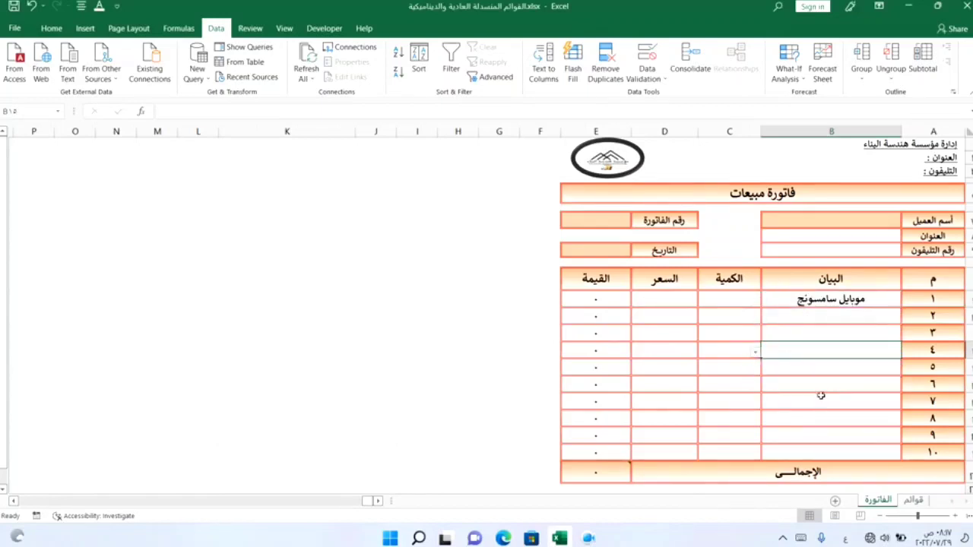
{"action": "left_click", "coordinate": [755, 352]}
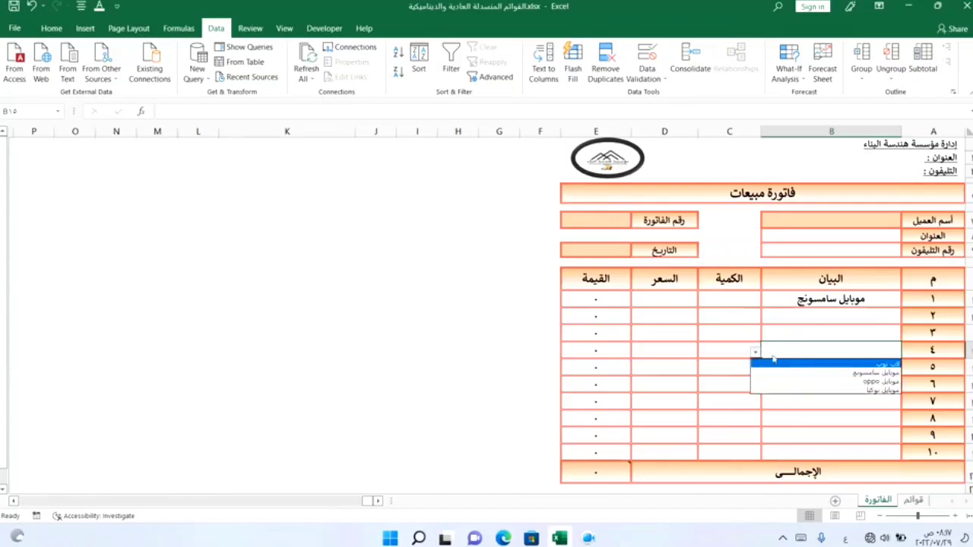
{"action": "left_click", "coordinate": [804, 386]}
Step: Choose موبايل سامسونج from the dropdown list for invoice item 6
{"action": "left_click", "coordinate": [796, 391]}
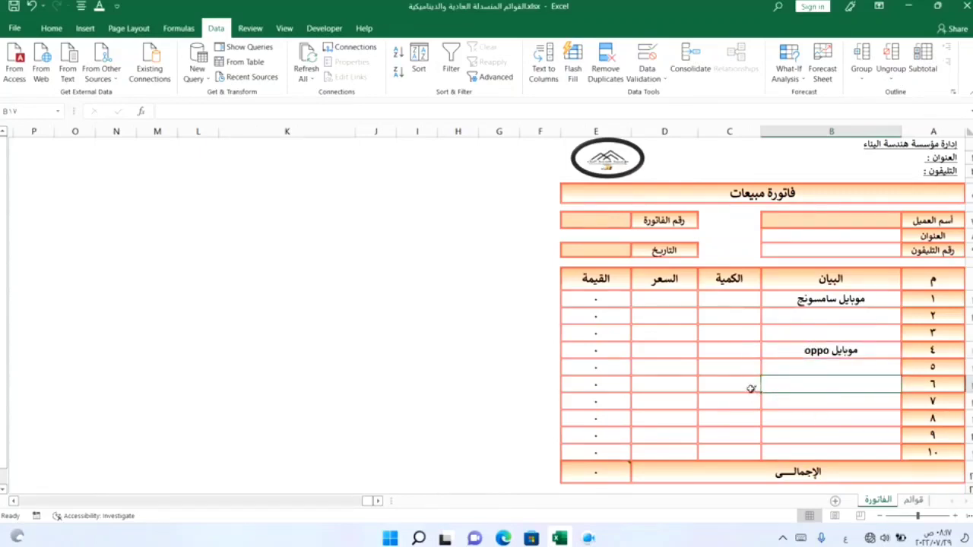
{"action": "left_click", "coordinate": [756, 388]}
{"action": "left_click", "coordinate": [800, 402]}
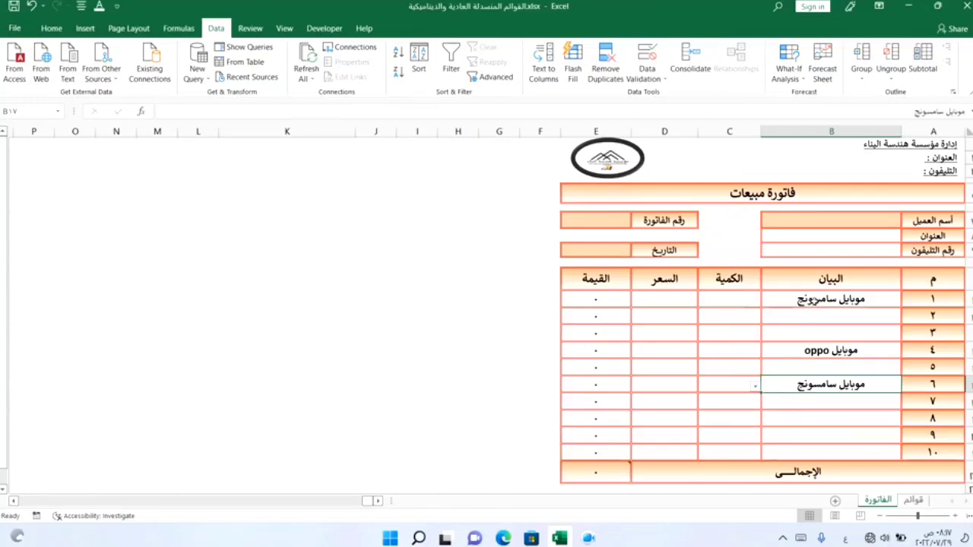
Step: Try to enter the unlisted text لالبا in the البيان cell of item 8
{"action": "left_click", "coordinate": [815, 404]}
{"action": "left_click", "coordinate": [821, 422]}
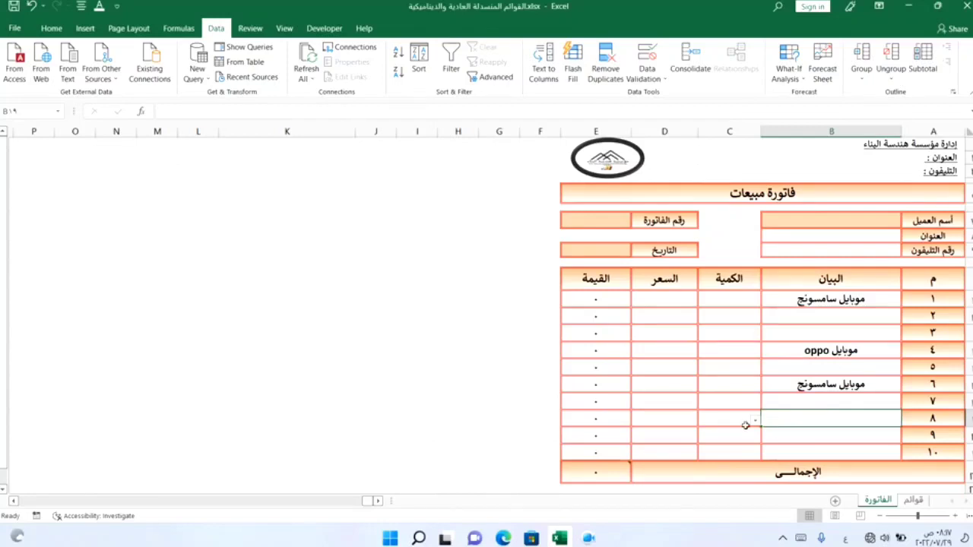
{"action": "type", "text": "لالبا"}
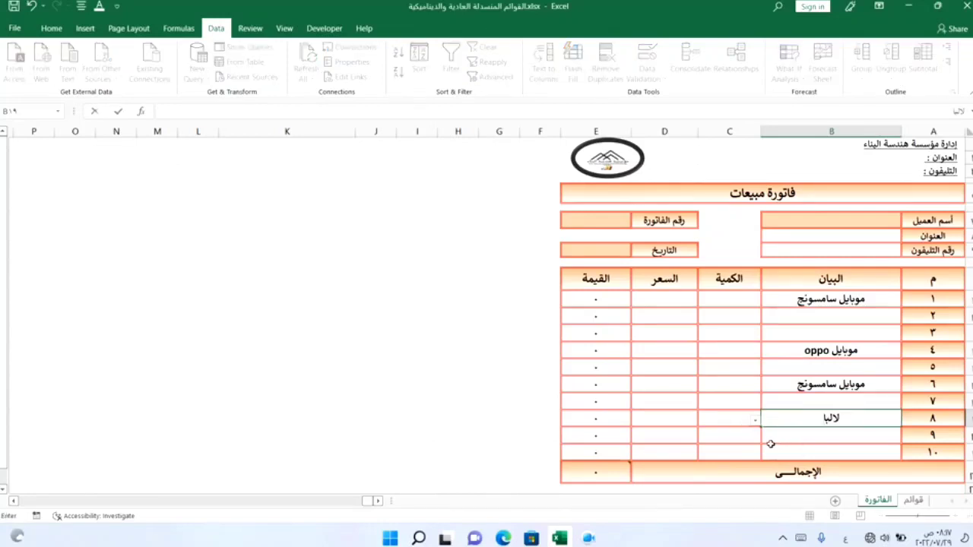
{"action": "key", "text": "Return"}
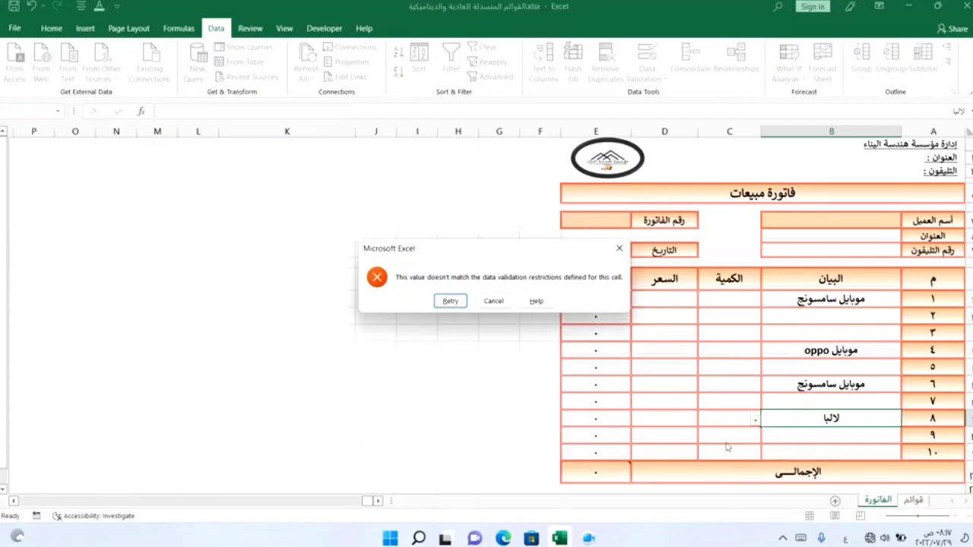
{"action": "left_click", "coordinate": [493, 301]}
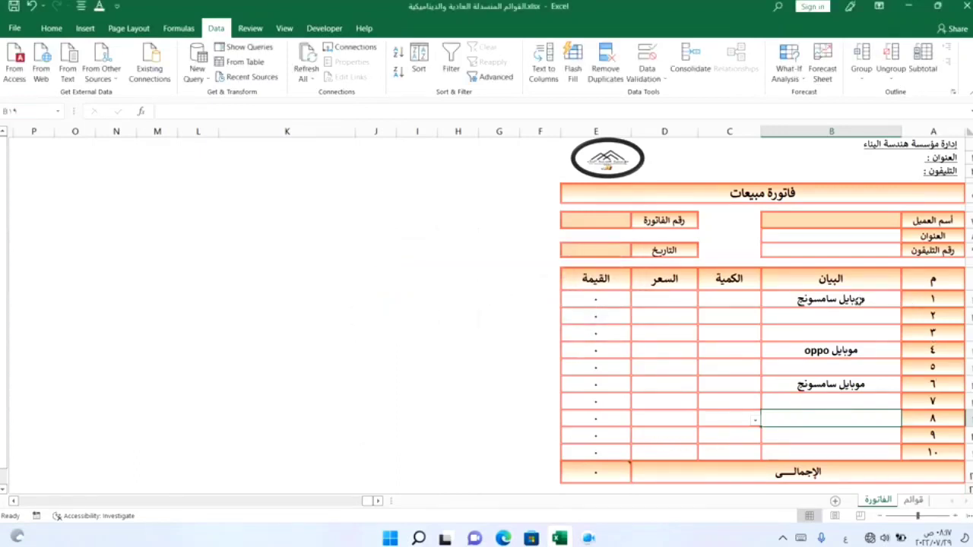
Step: Turn off the error alert for invalid data in the validation of the البيان cells B12:B21
{"action": "left_click_drag", "start_coordinate": [840, 299], "coordinate": [851, 452]}
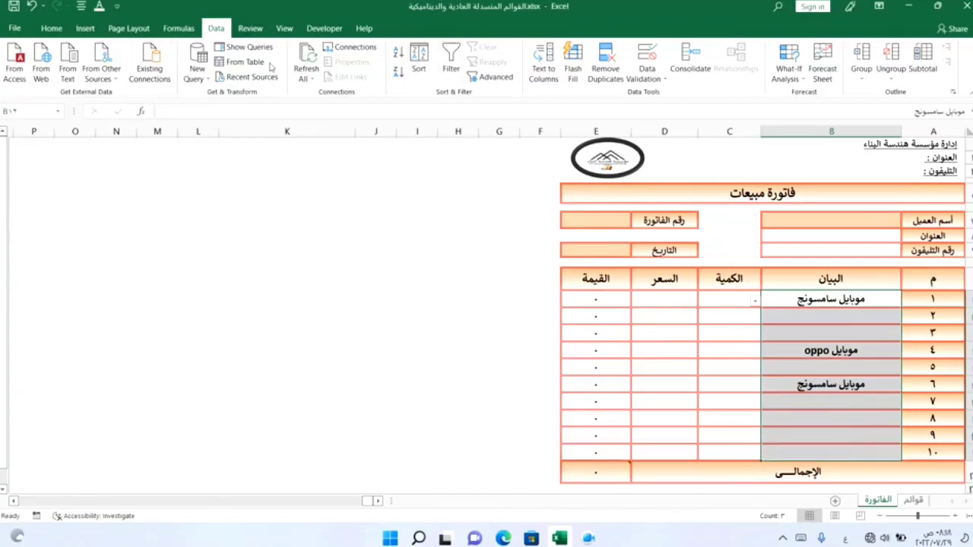
{"action": "left_click", "coordinate": [663, 80]}
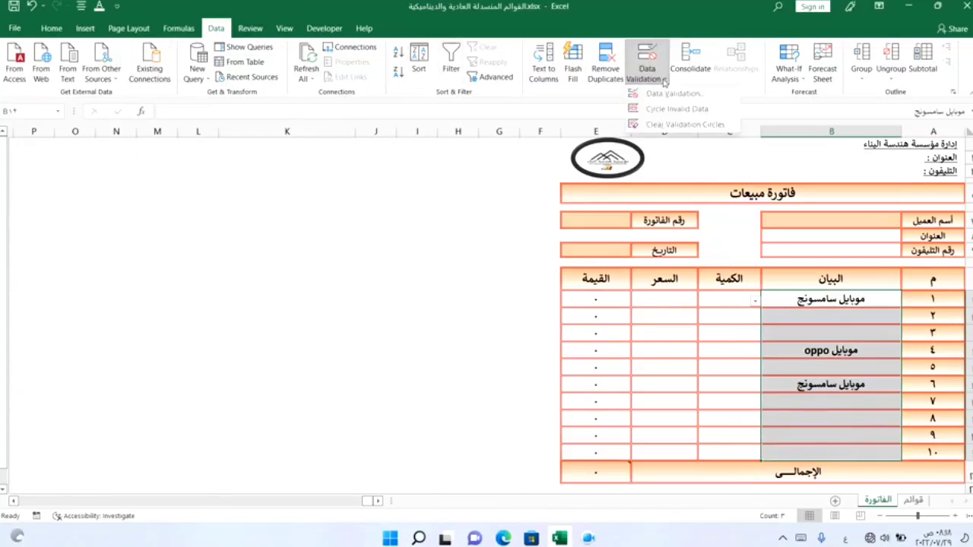
{"action": "left_click", "coordinate": [666, 93]}
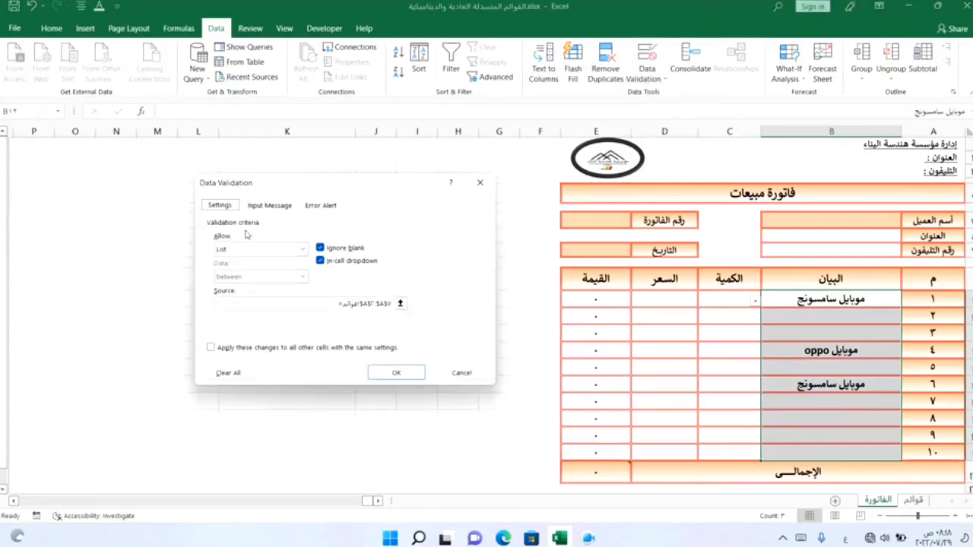
{"action": "left_click", "coordinate": [327, 207]}
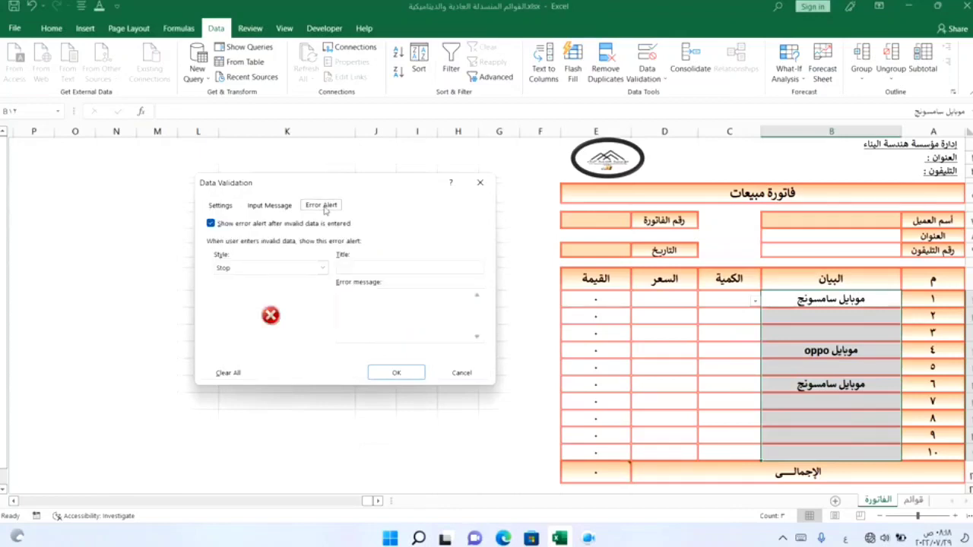
{"action": "left_click", "coordinate": [210, 224]}
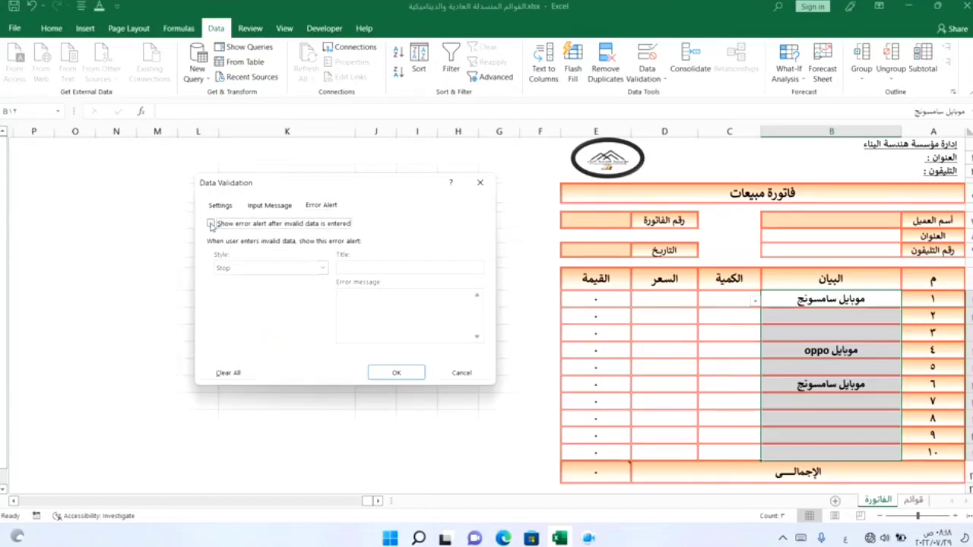
{"action": "left_click", "coordinate": [401, 373]}
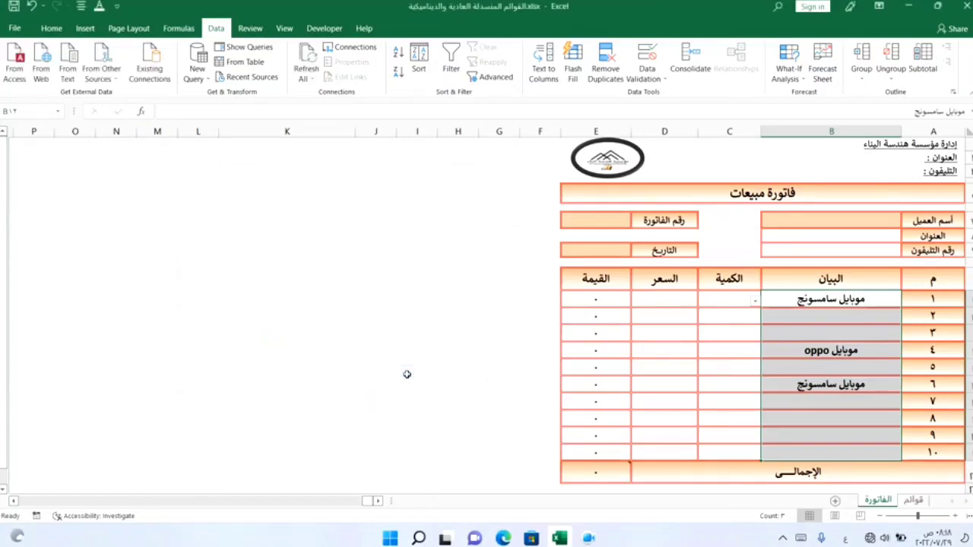
Step: Enter the unlisted product شاحن in the البيان cell of item 8
{"action": "left_click", "coordinate": [831, 423]}
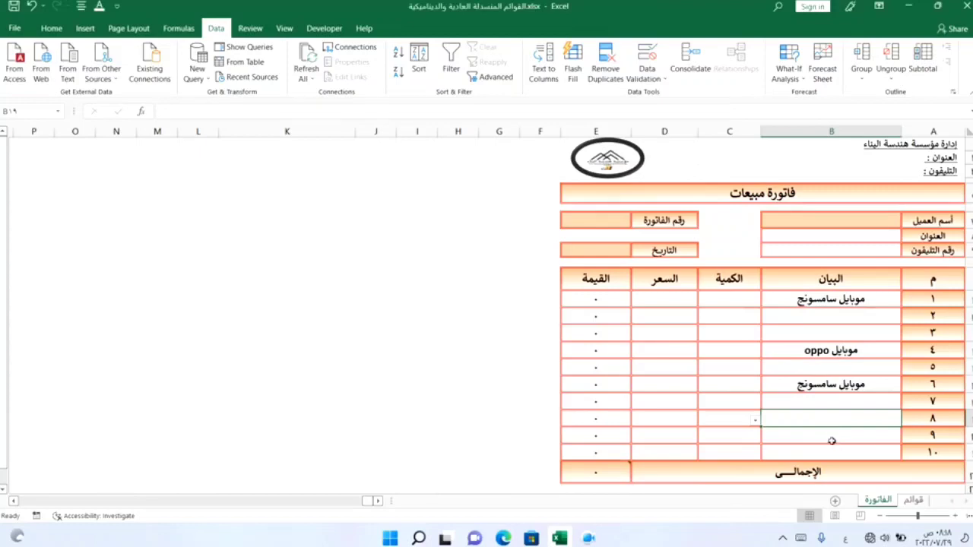
{"action": "type", "text": "شاحن"}
{"action": "key", "text": "Return"}
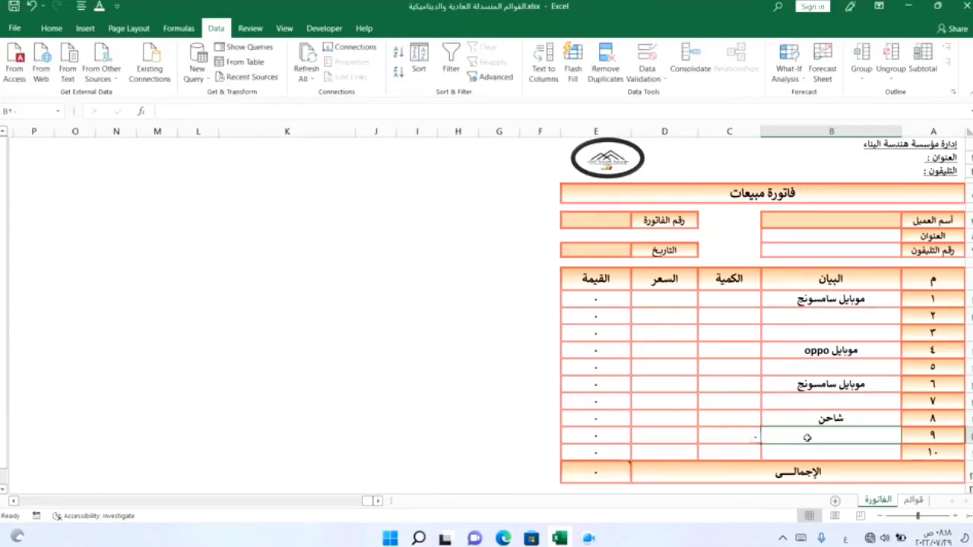
{"action": "left_click", "coordinate": [711, 403]}
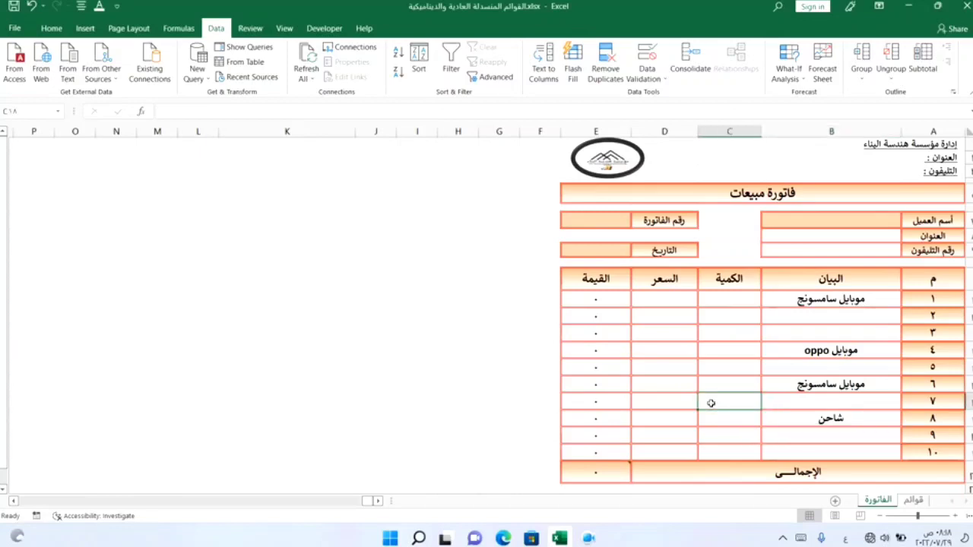
Step: Add the input message من فضلك اختار من القائمة to the validation of the البيان cells B12:B21
{"action": "left_click", "coordinate": [823, 338]}
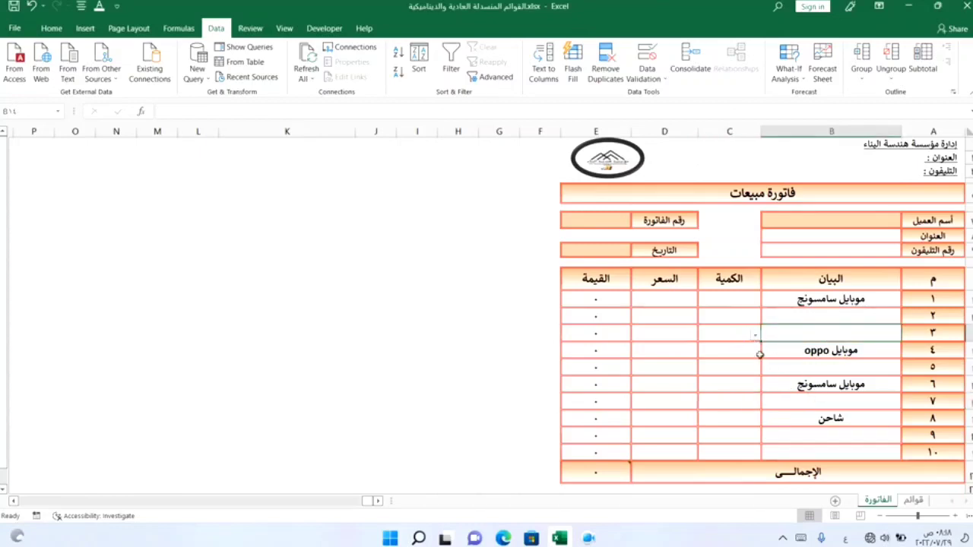
{"action": "left_click", "coordinate": [815, 299]}
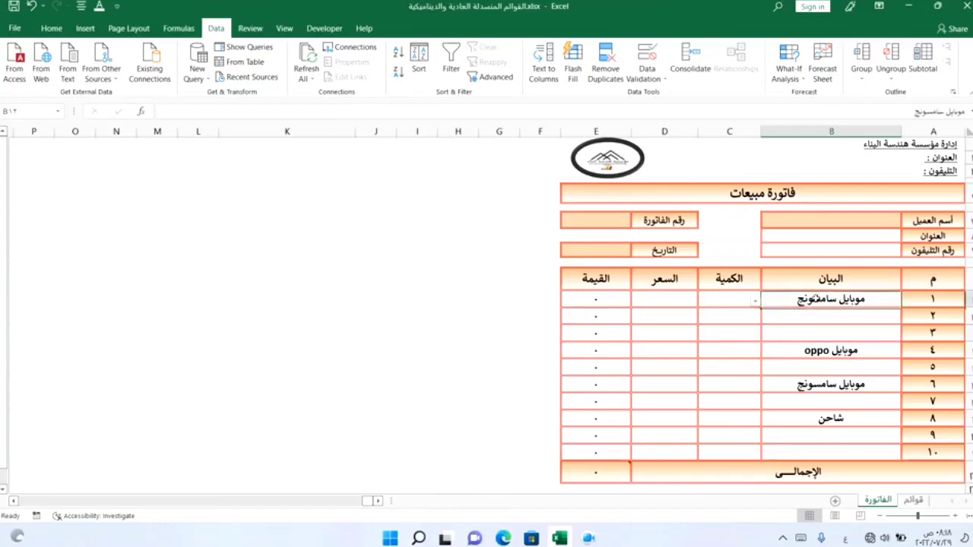
{"action": "left_click_drag", "start_coordinate": [815, 299], "coordinate": [811, 455]}
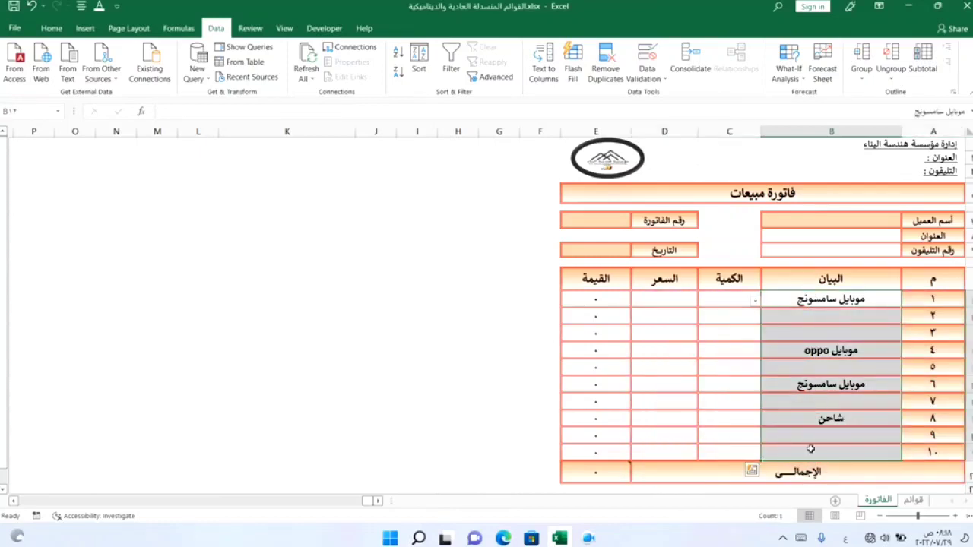
{"action": "left_click", "coordinate": [648, 78]}
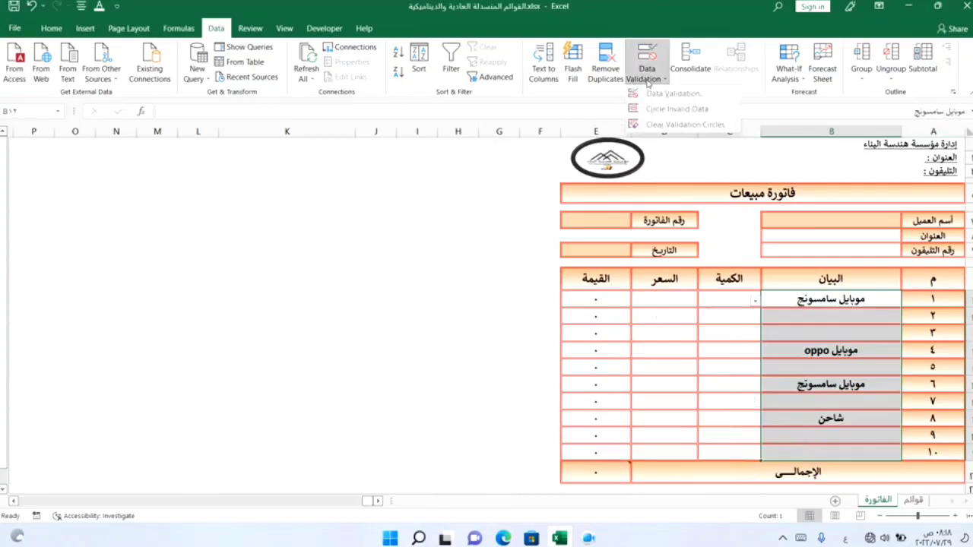
{"action": "left_click", "coordinate": [651, 94]}
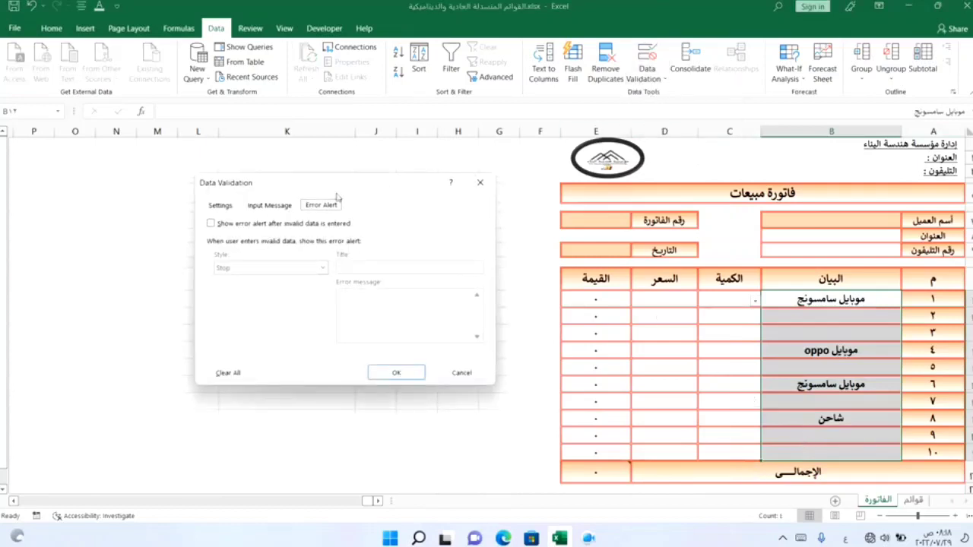
{"action": "left_click", "coordinate": [268, 206]}
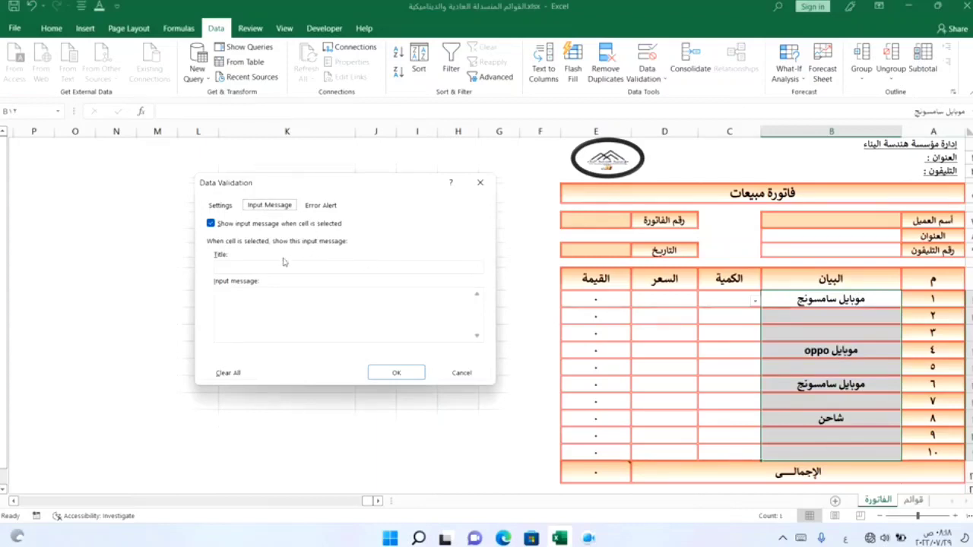
{"action": "left_click", "coordinate": [284, 310]}
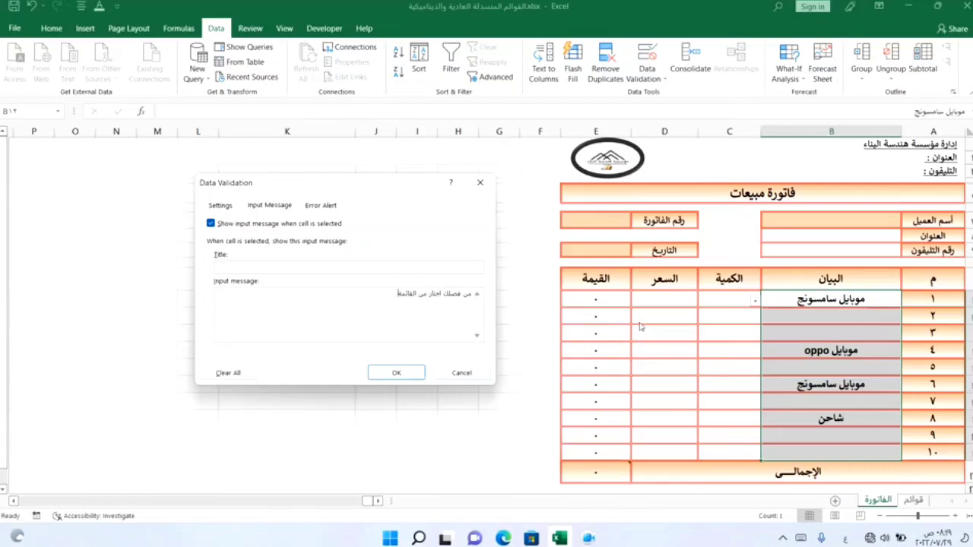
{"action": "left_click", "coordinate": [418, 373]}
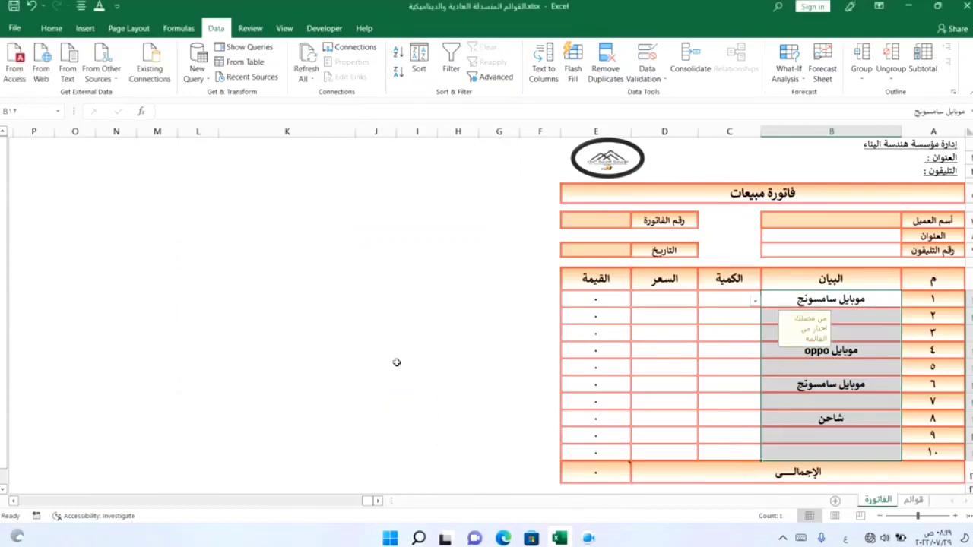
{"action": "left_click", "coordinate": [494, 368]}
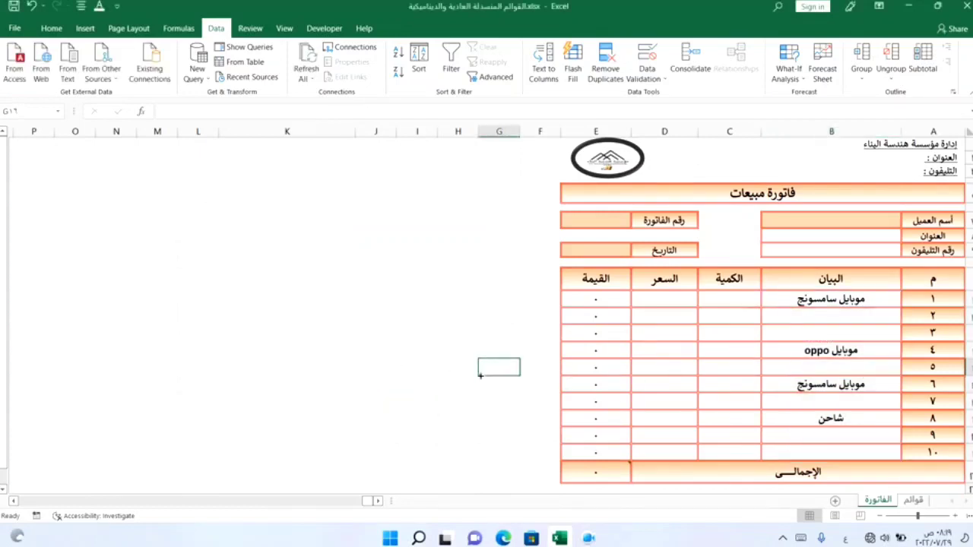
Step: Choose موبايل oppo from the dropdown list in the البيان cell of invoice item 3
{"action": "left_click", "coordinate": [825, 332]}
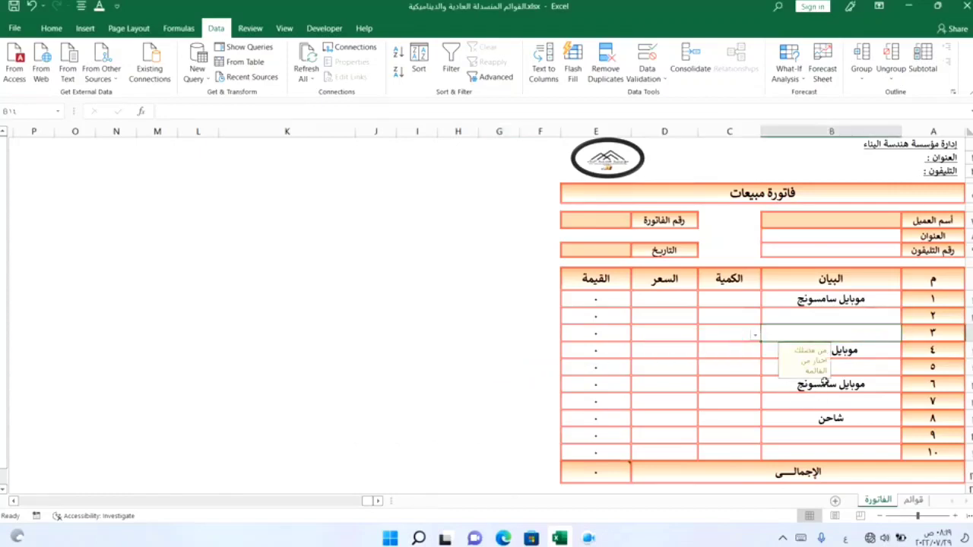
{"action": "left_click", "coordinate": [755, 336]}
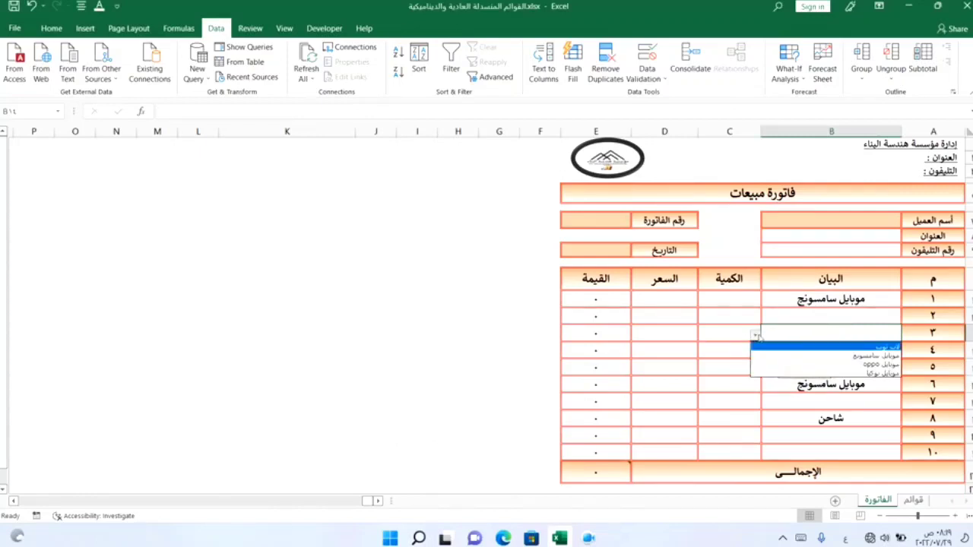
{"action": "left_click", "coordinate": [844, 367]}
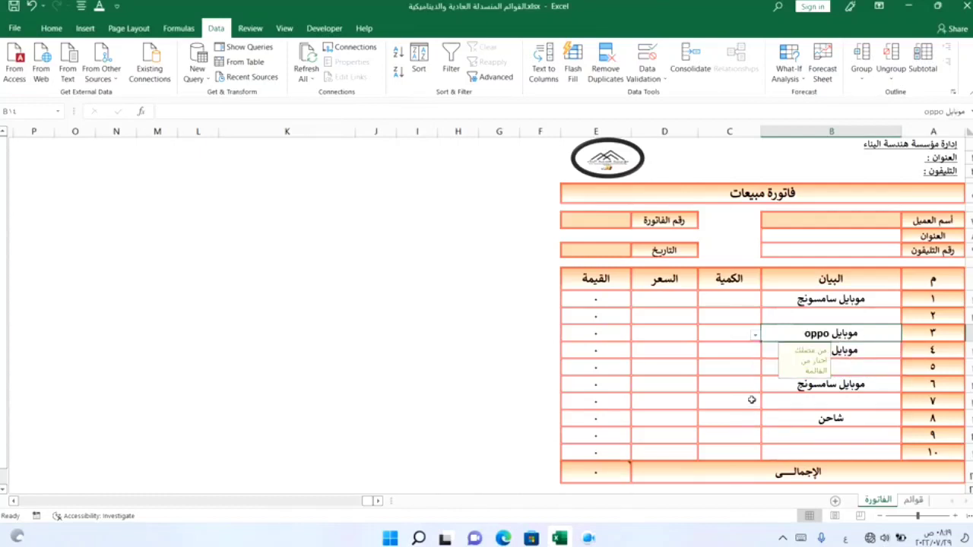
{"action": "left_click", "coordinate": [802, 433]}
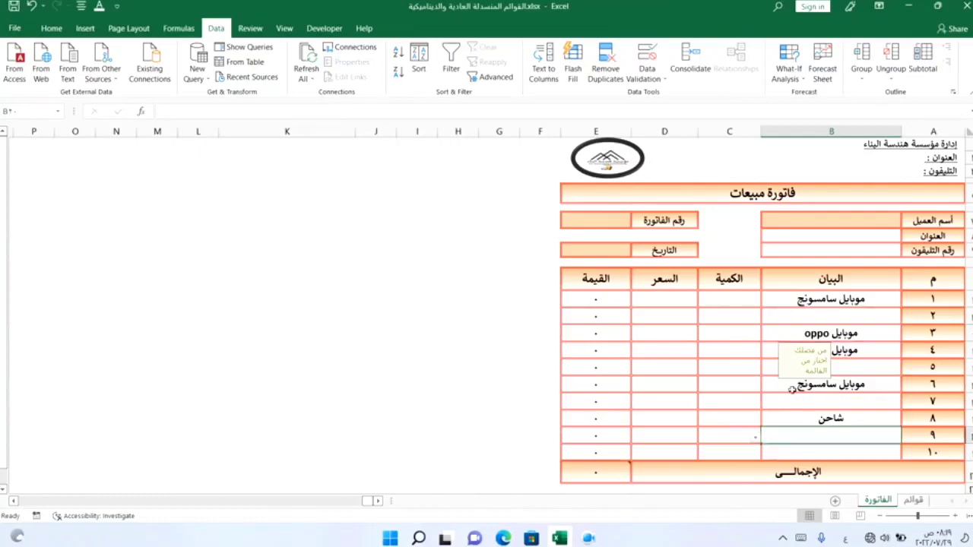
{"action": "left_click", "coordinate": [419, 363]}
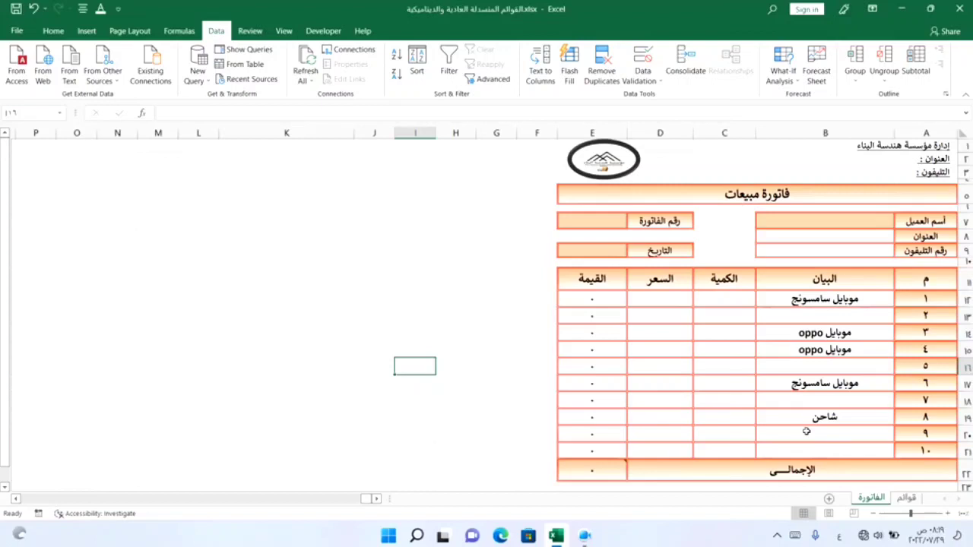
Step: Add the products شاحن نوكيا, شاحن سامسونج and اسكرينة in cells A6:A8 of the product list on the قوائم sheet
{"action": "left_click", "coordinate": [907, 499]}
{"action": "left_click", "coordinate": [870, 258]}
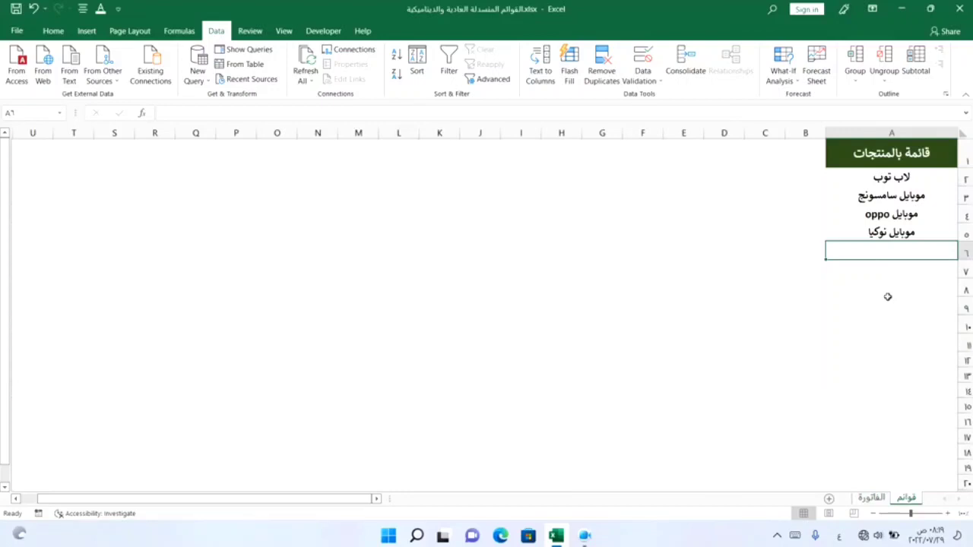
{"action": "type", "text": "شاحن"}
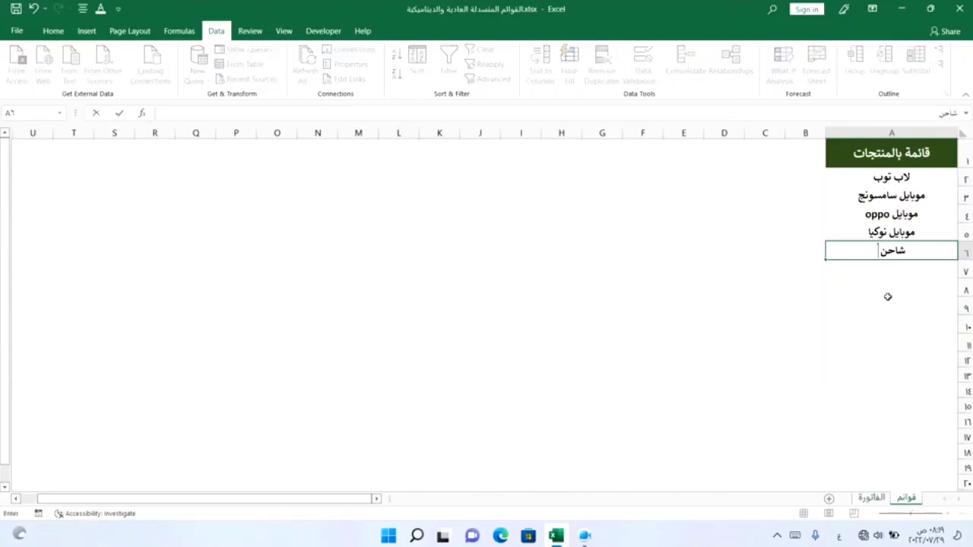
{"action": "type", "text": " نوكيا"}
{"action": "key", "text": "Return"}
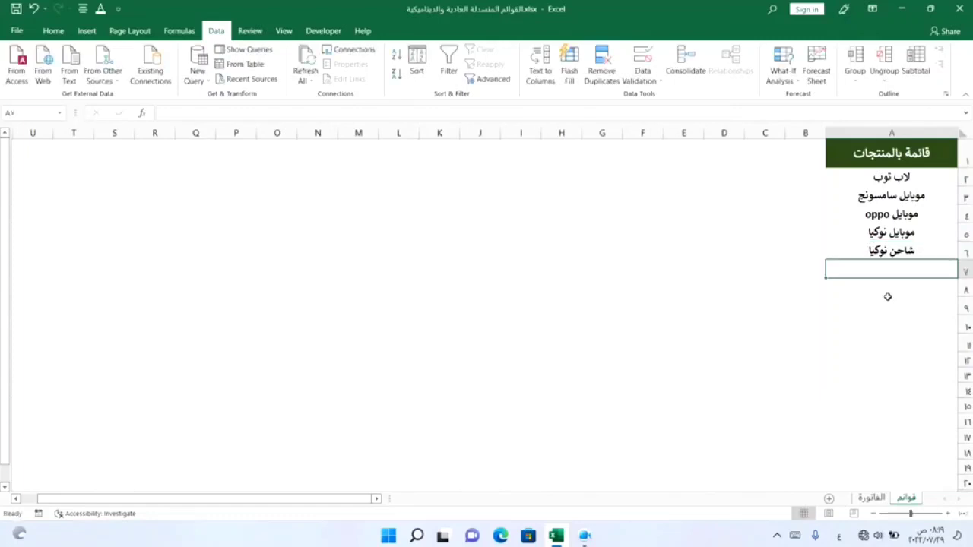
{"action": "type", "text": "شا"}
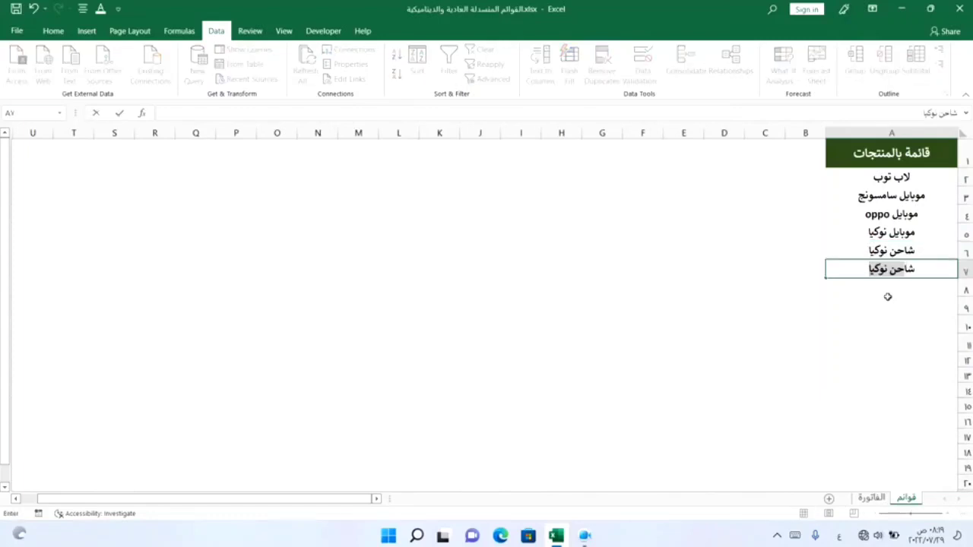
{"action": "type", "text": "حن سامسونج"}
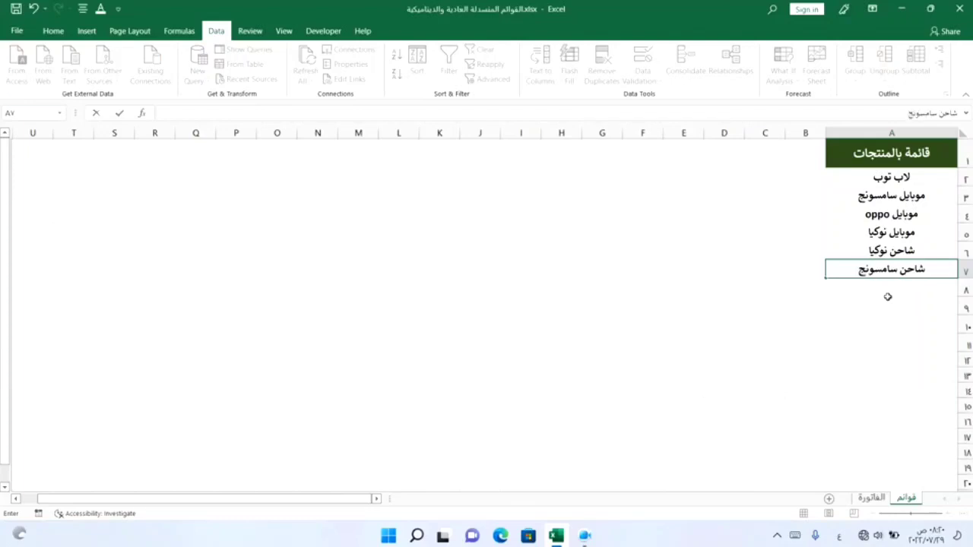
{"action": "key", "text": "Return"}
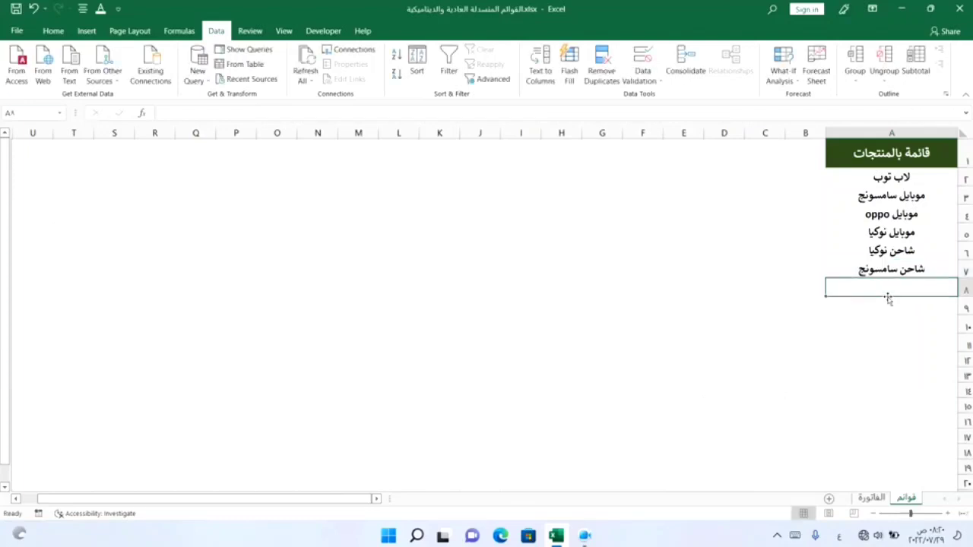
{"action": "type", "text": "اسكرينة"}
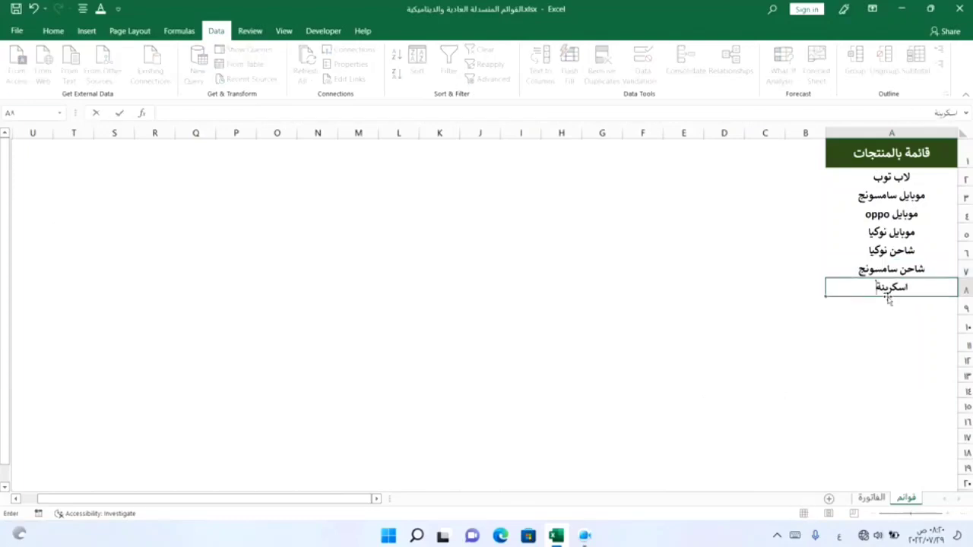
{"action": "key", "text": "Return"}
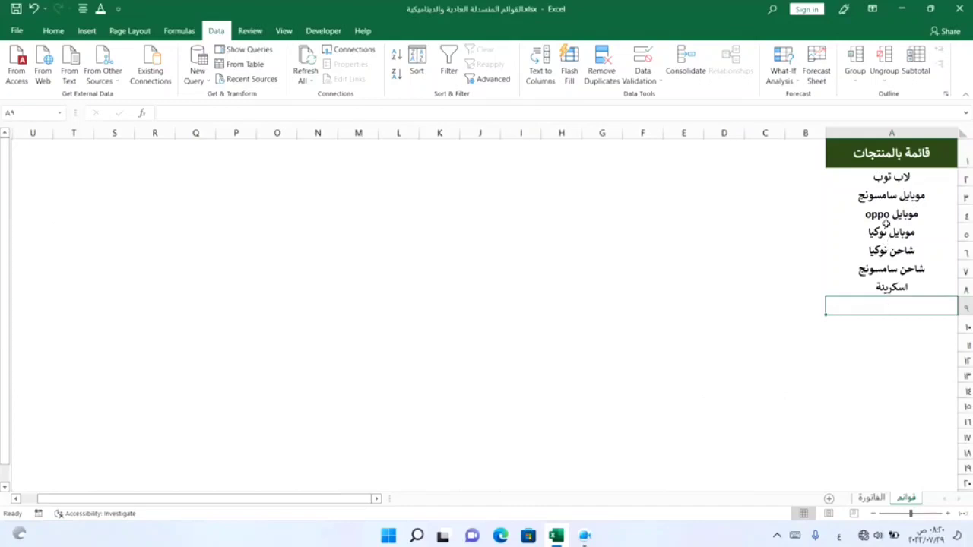
{"action": "left_click_drag", "start_coordinate": [867, 252], "coordinate": [867, 285]}
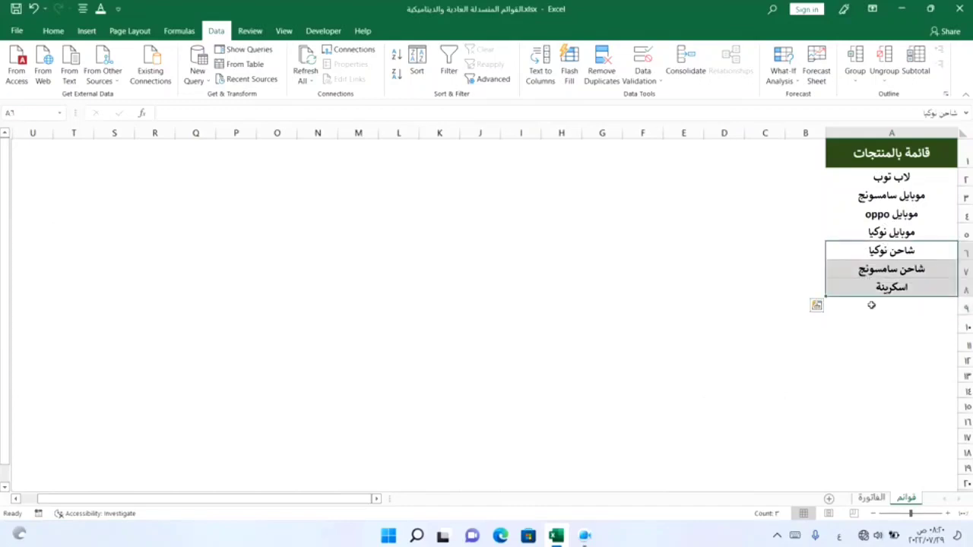
Step: Check which products the dropdown list of invoice item 2 offers on the الفاتورة sheet
{"action": "left_click", "coordinate": [873, 498]}
{"action": "left_click", "coordinate": [780, 318]}
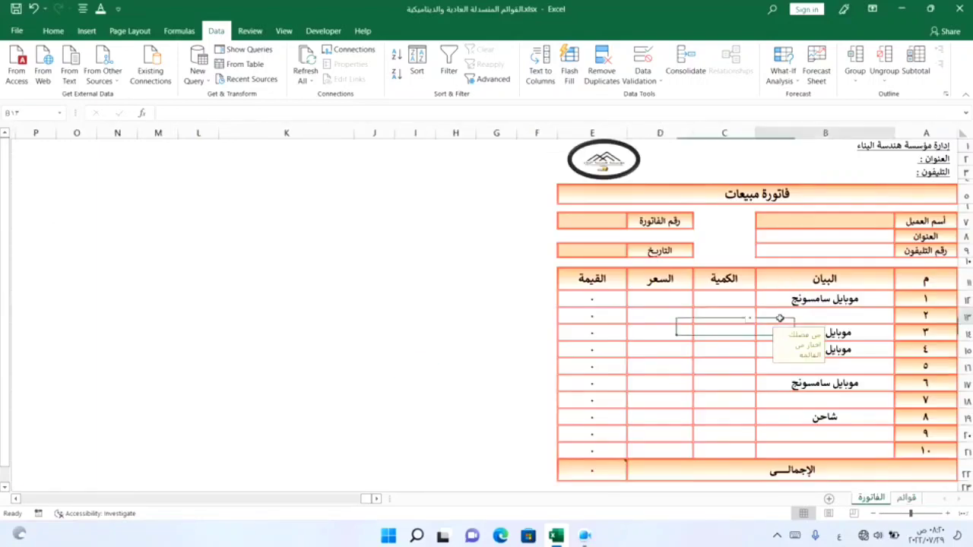
{"action": "left_click", "coordinate": [750, 318]}
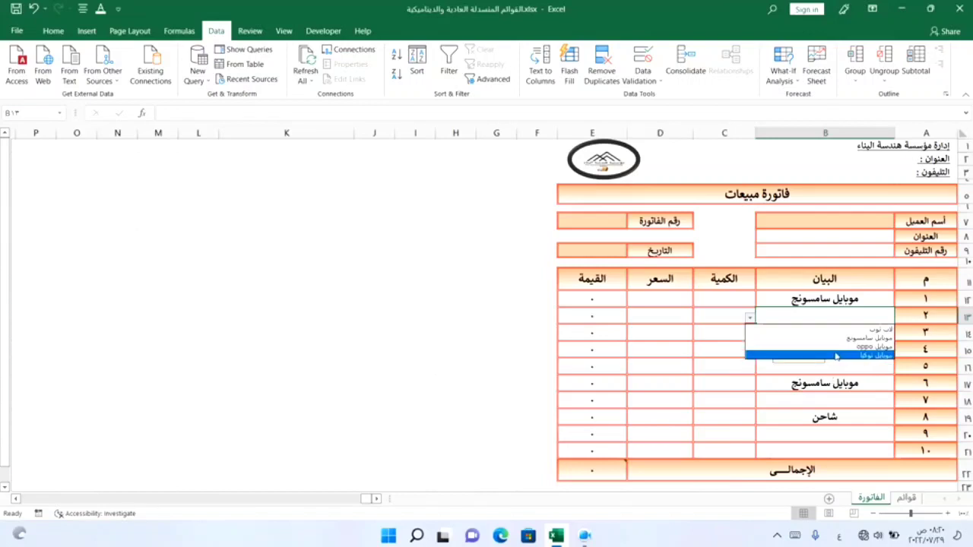
{"action": "left_click", "coordinate": [742, 397]}
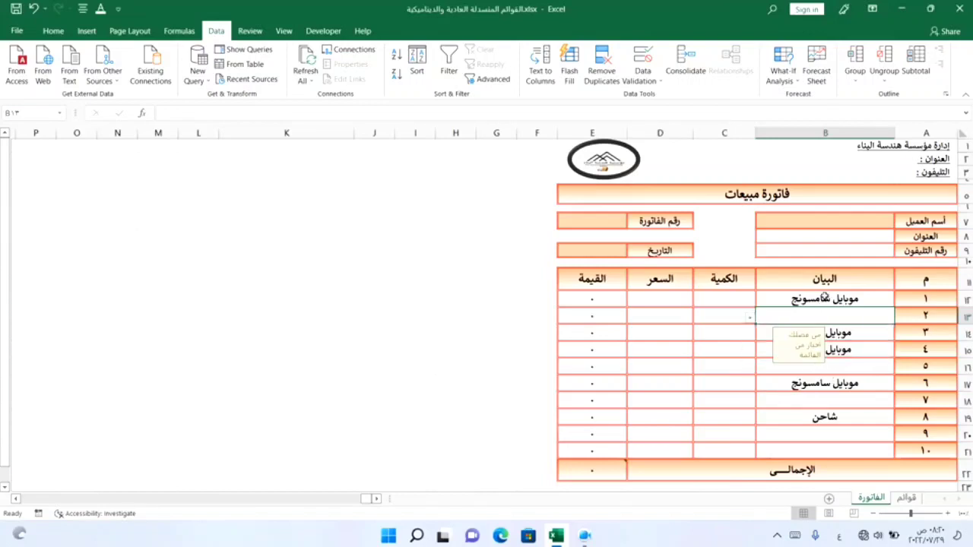
Step: Change the list source in the validation of the البيان cells B12:B21 to A2:A45 on the قوائم sheet
{"action": "left_click_drag", "start_coordinate": [826, 297], "coordinate": [820, 445]}
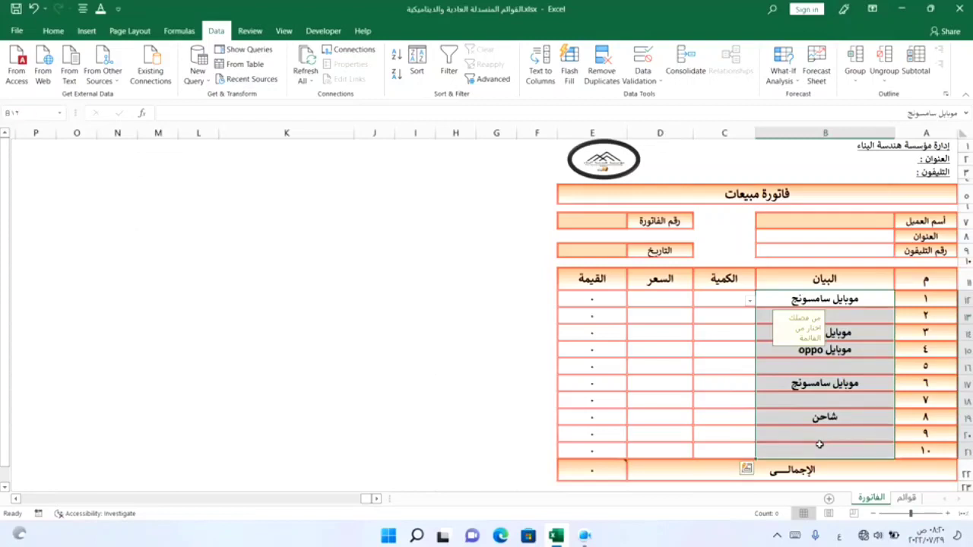
{"action": "left_click", "coordinate": [643, 74]}
{"action": "left_click", "coordinate": [660, 95]}
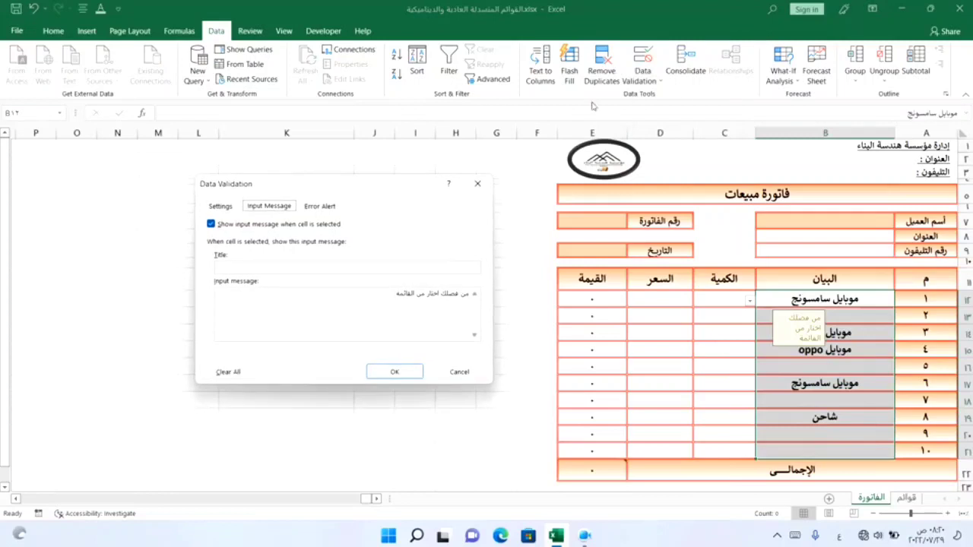
{"action": "left_click", "coordinate": [221, 209]}
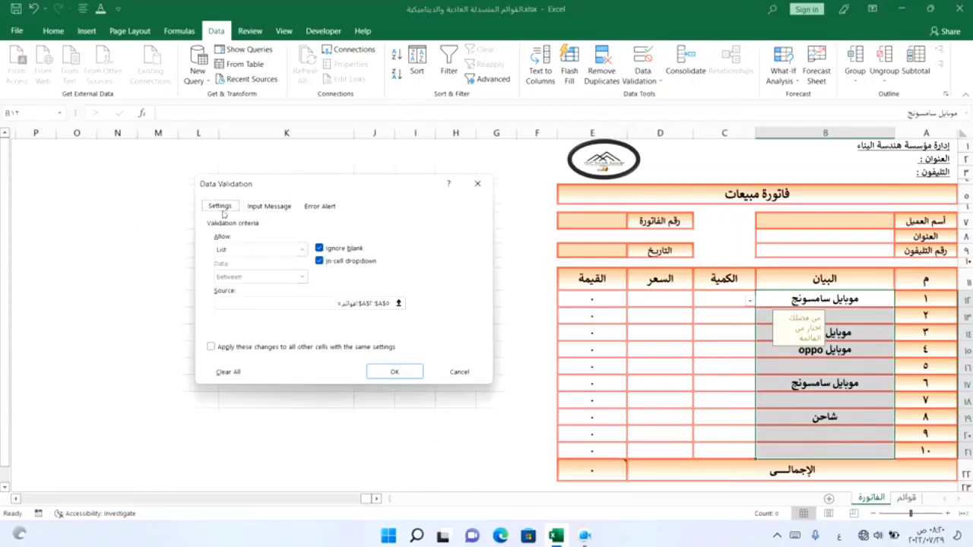
{"action": "left_click", "coordinate": [318, 304]}
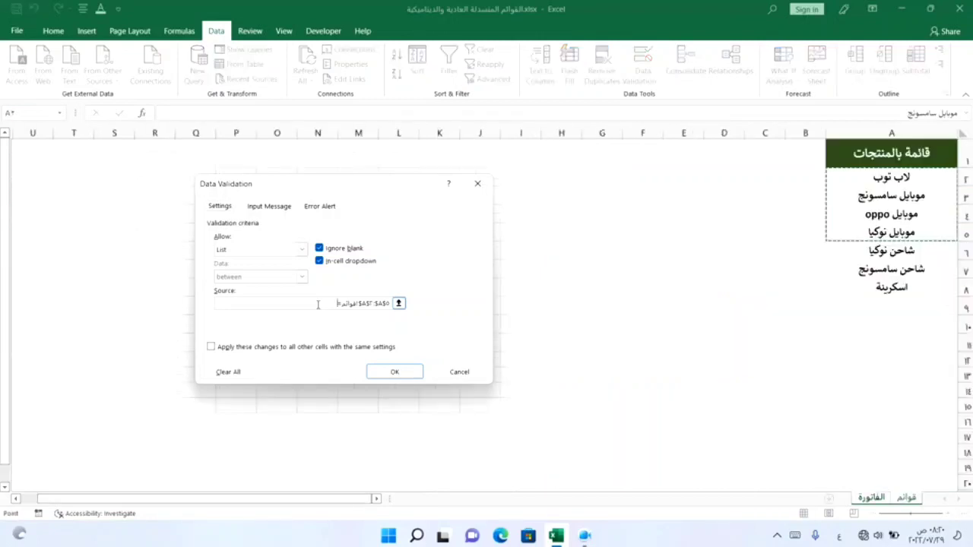
{"action": "left_click_drag", "start_coordinate": [318, 304], "coordinate": [411, 308]}
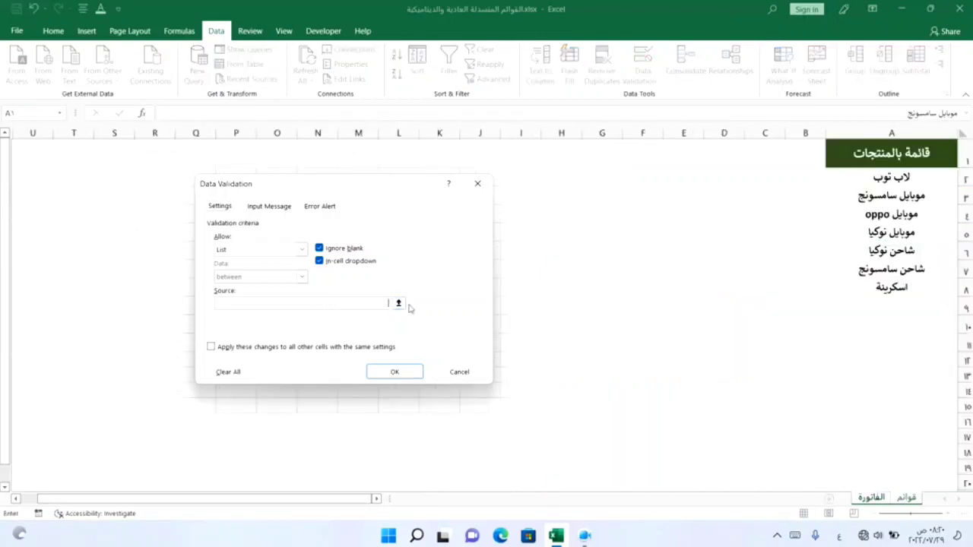
{"action": "left_click_drag", "start_coordinate": [895, 179], "coordinate": [897, 286]}
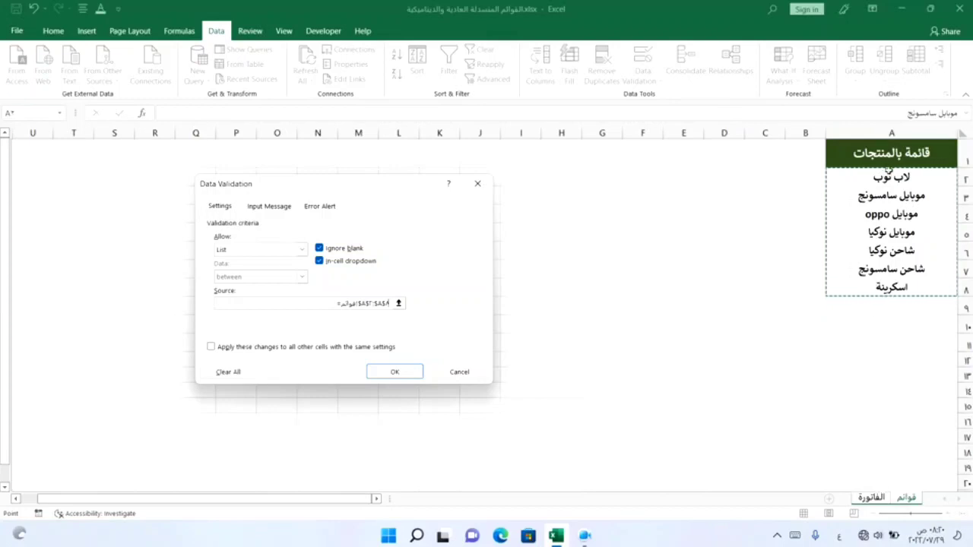
{"action": "left_click", "coordinate": [887, 177]}
{"action": "left_click_drag", "start_coordinate": [888, 176], "coordinate": [885, 422]}
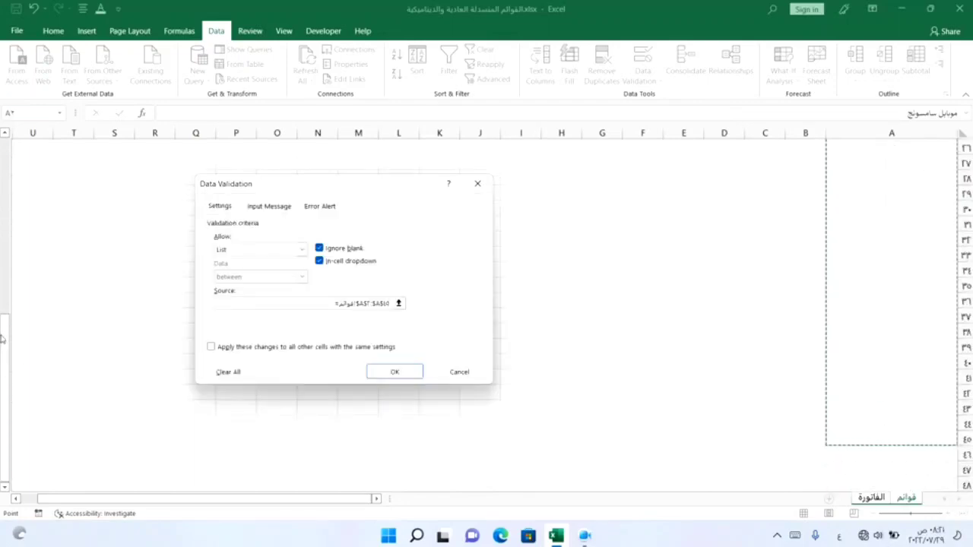
{"action": "left_click_drag", "start_coordinate": [4, 335], "coordinate": [2, 153]}
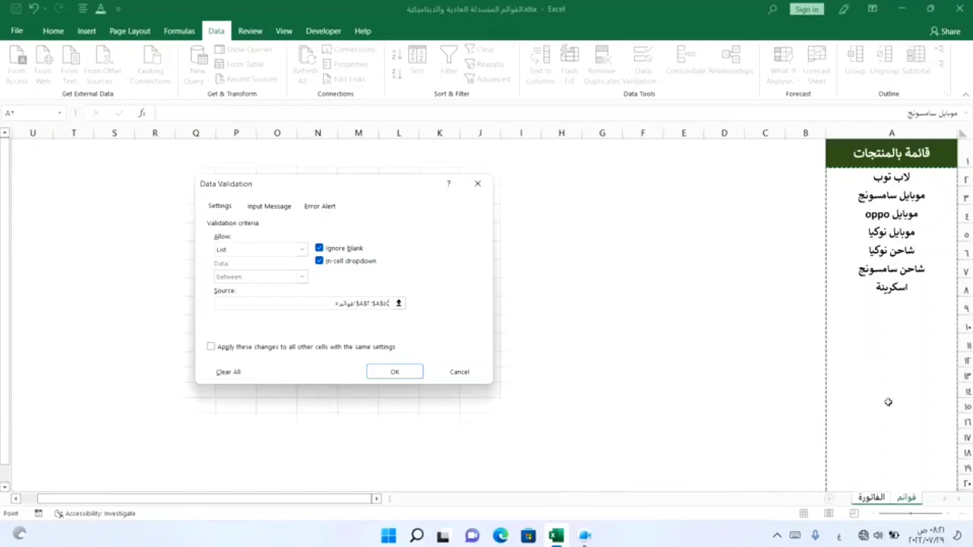
{"action": "left_click", "coordinate": [391, 373]}
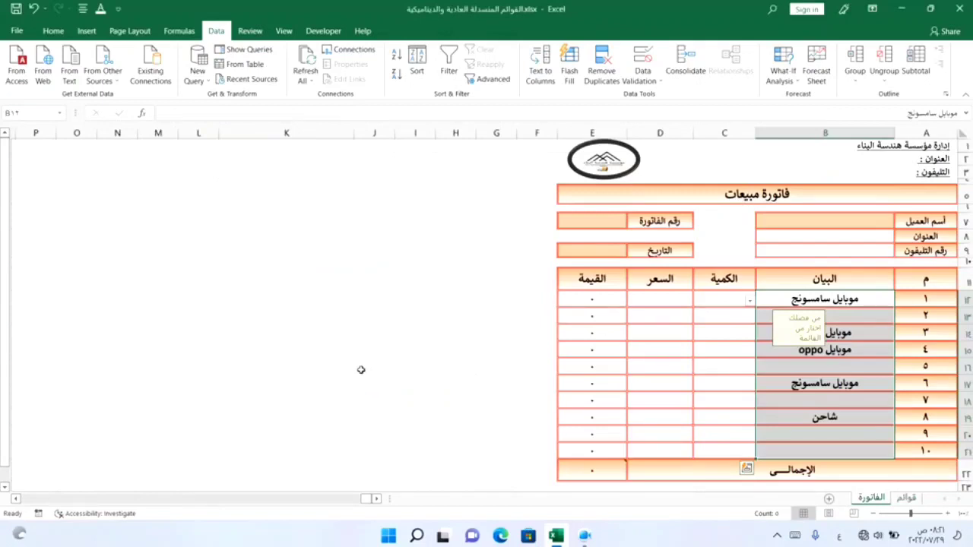
Step: Check which products the dropdown list of invoice item 2 offers with the extended source
{"action": "left_click", "coordinate": [815, 315]}
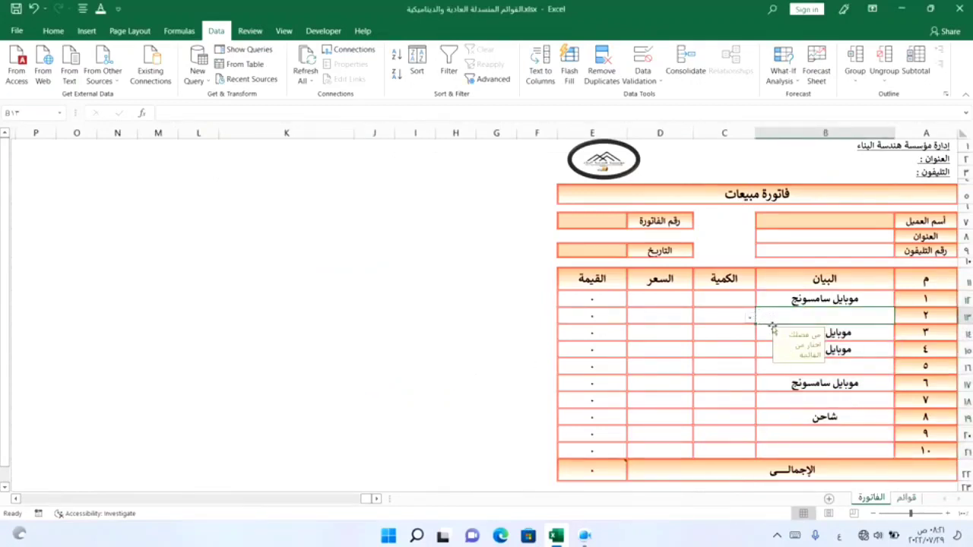
{"action": "left_click", "coordinate": [749, 319]}
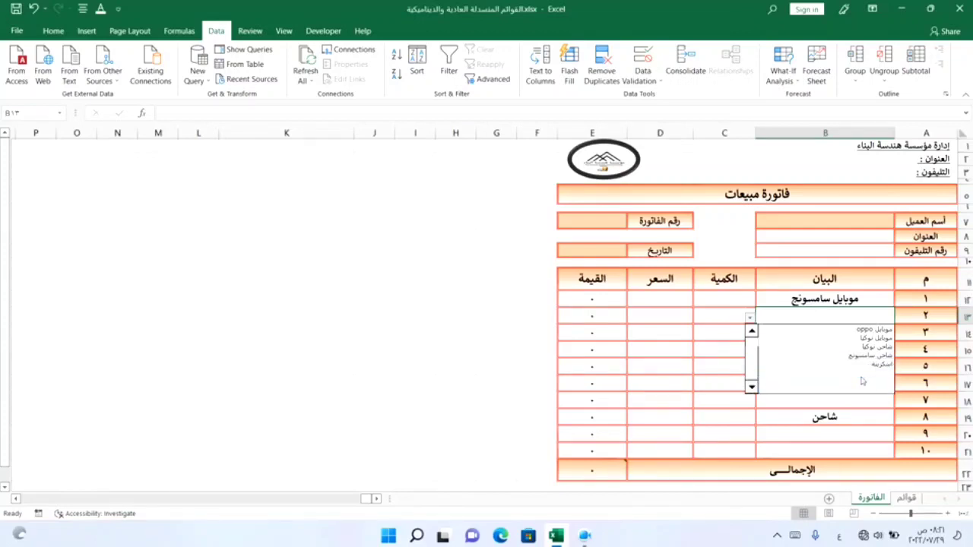
{"action": "left_click", "coordinate": [901, 500]}
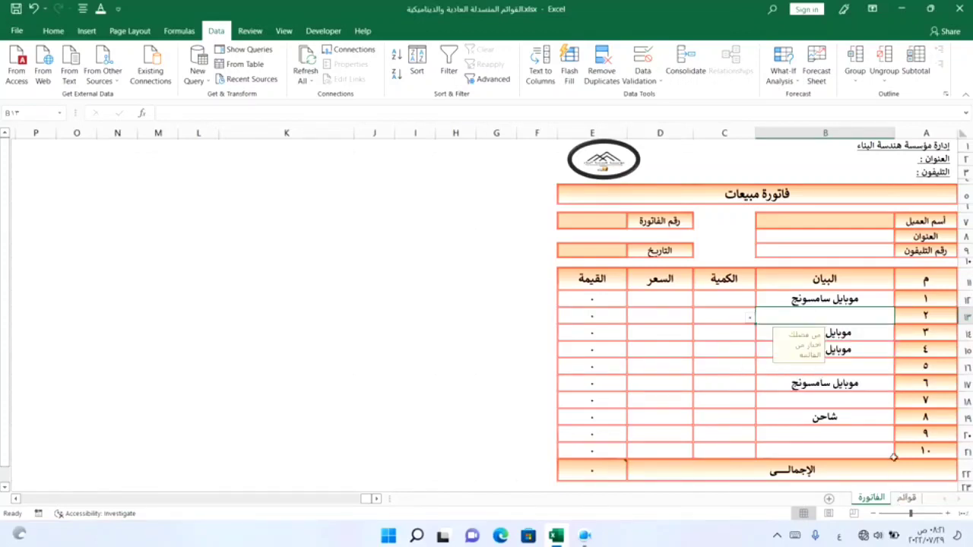
Step: Add the product فلاشة in cell A9 of the product list on the قوائم sheet
{"action": "left_click", "coordinate": [901, 501]}
{"action": "left_click", "coordinate": [867, 308]}
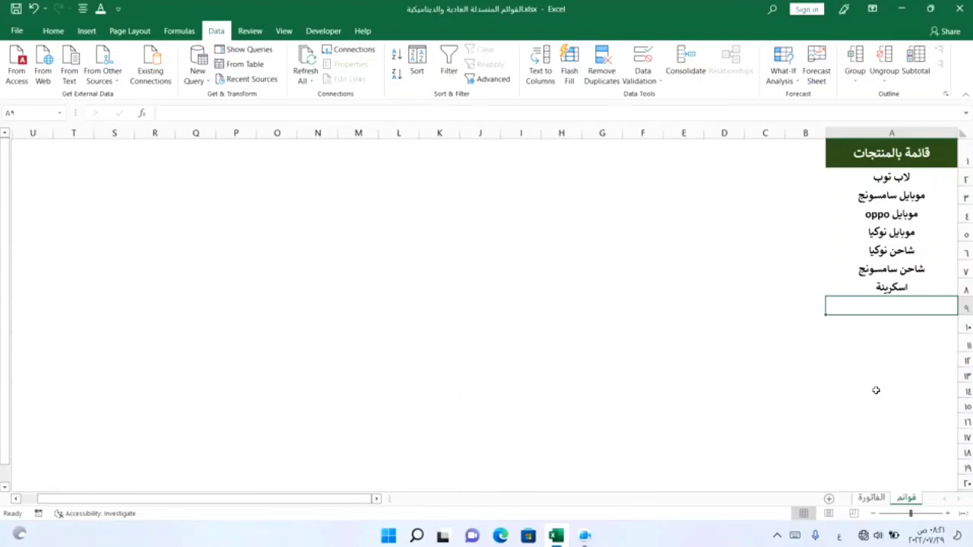
{"action": "type", "text": "فلاشة"}
{"action": "key", "text": "Return"}
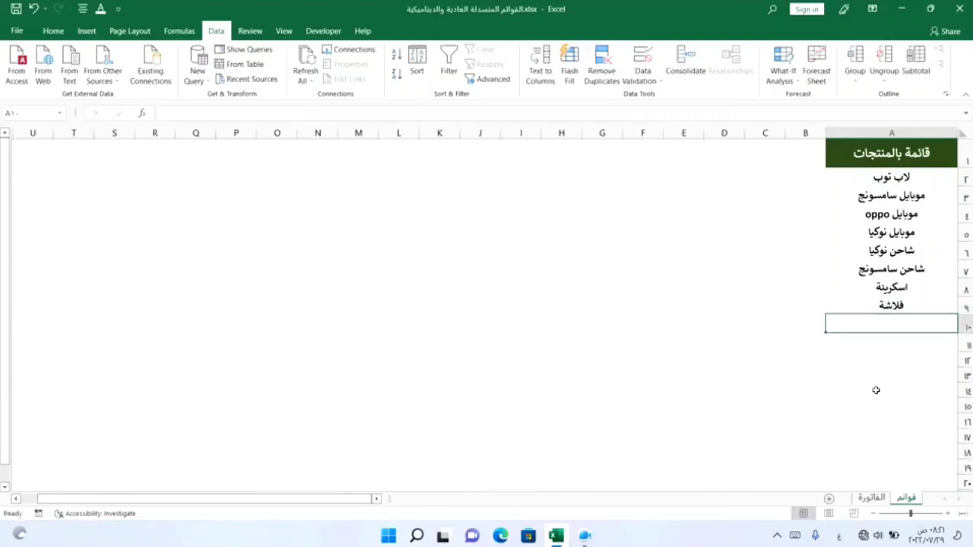
Step: Choose فلاشة from the dropdown list of invoice item 9 on the الفاتورة sheet and look through the list's remaining entries
{"action": "left_click", "coordinate": [872, 499]}
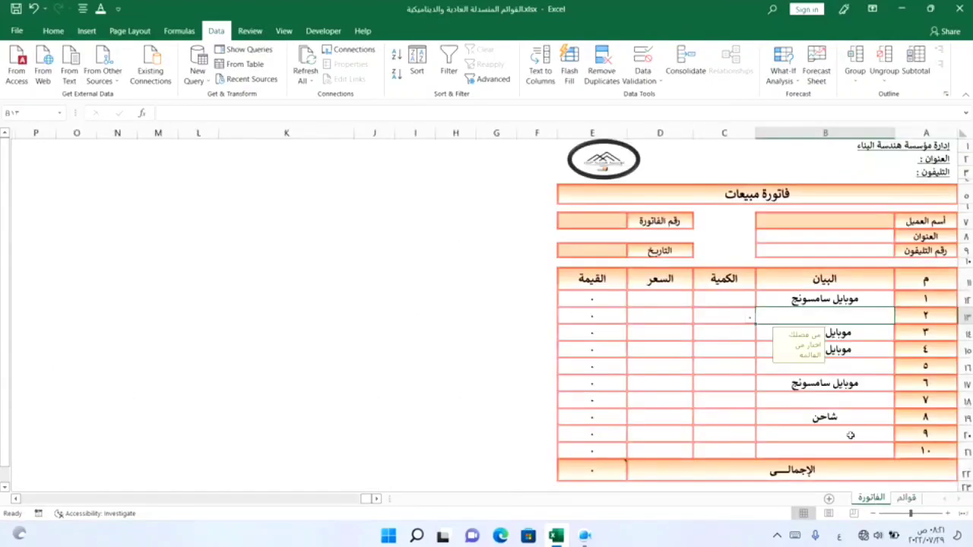
{"action": "left_click", "coordinate": [777, 441]}
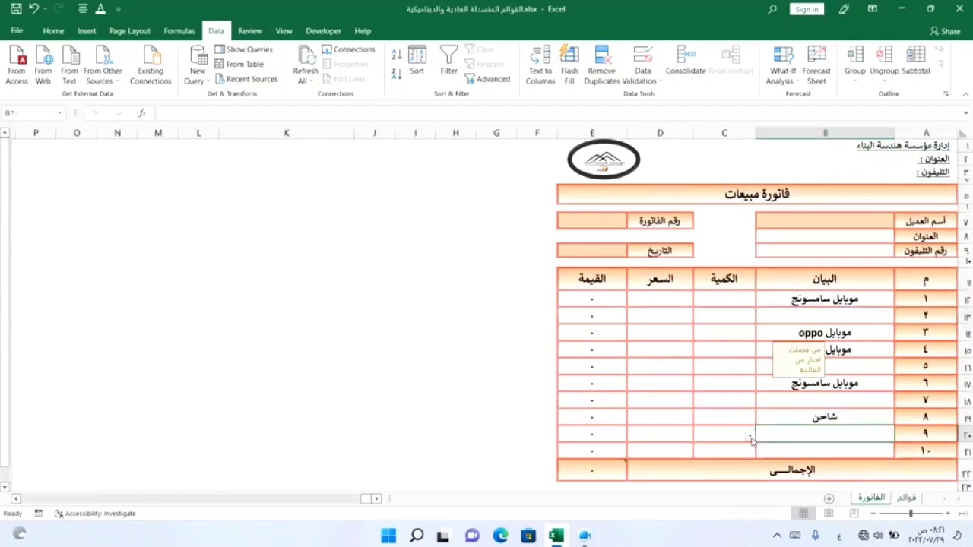
{"action": "left_click", "coordinate": [751, 439]}
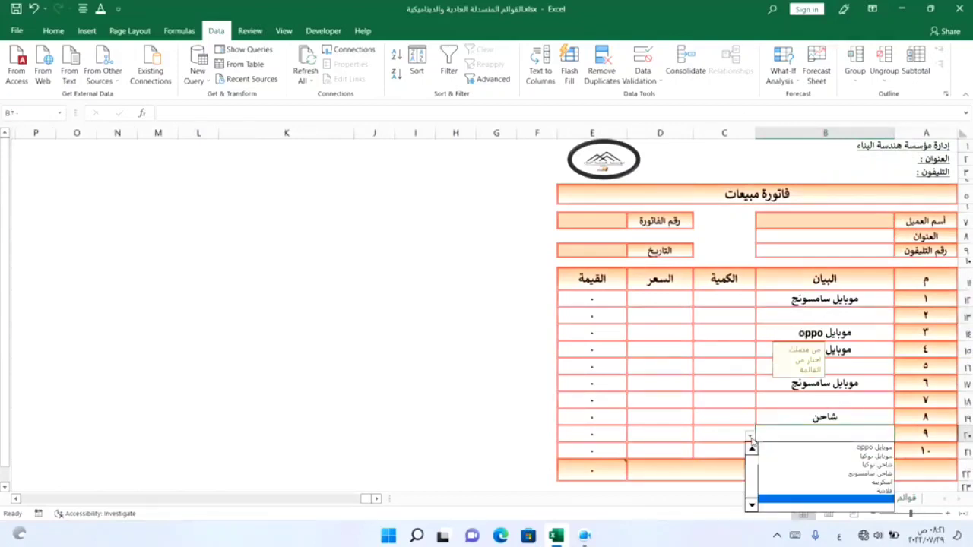
{"action": "left_click", "coordinate": [841, 492]}
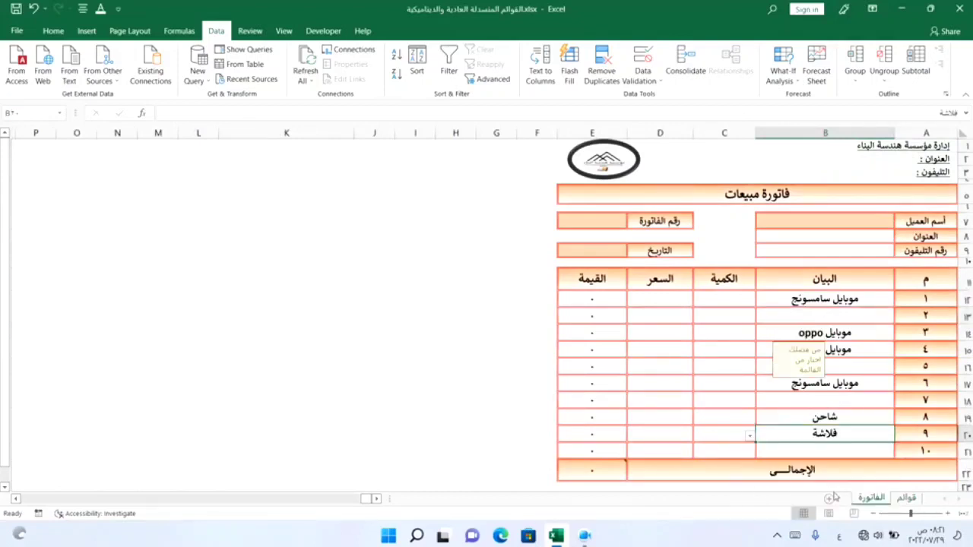
{"action": "left_click", "coordinate": [750, 438]}
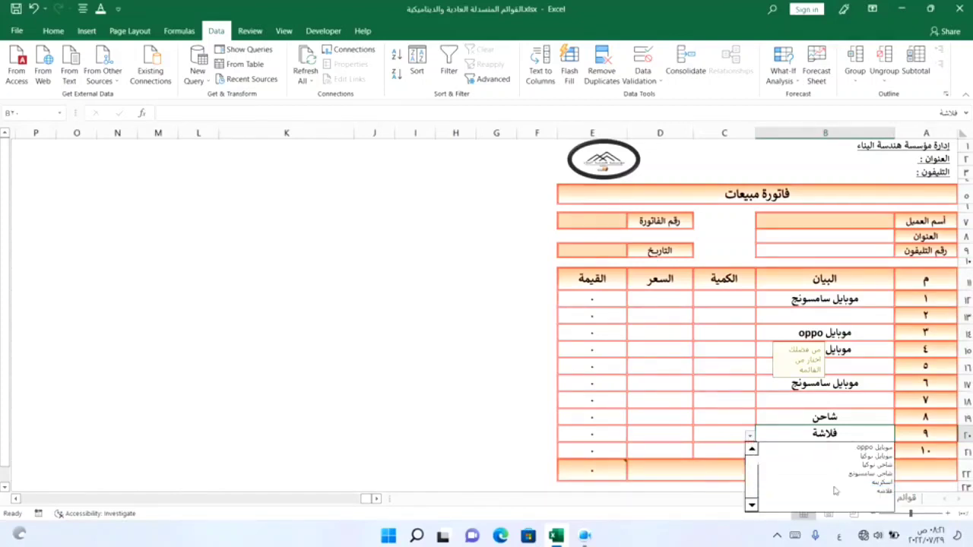
{"action": "left_click_drag", "start_coordinate": [752, 480], "coordinate": [753, 527]}
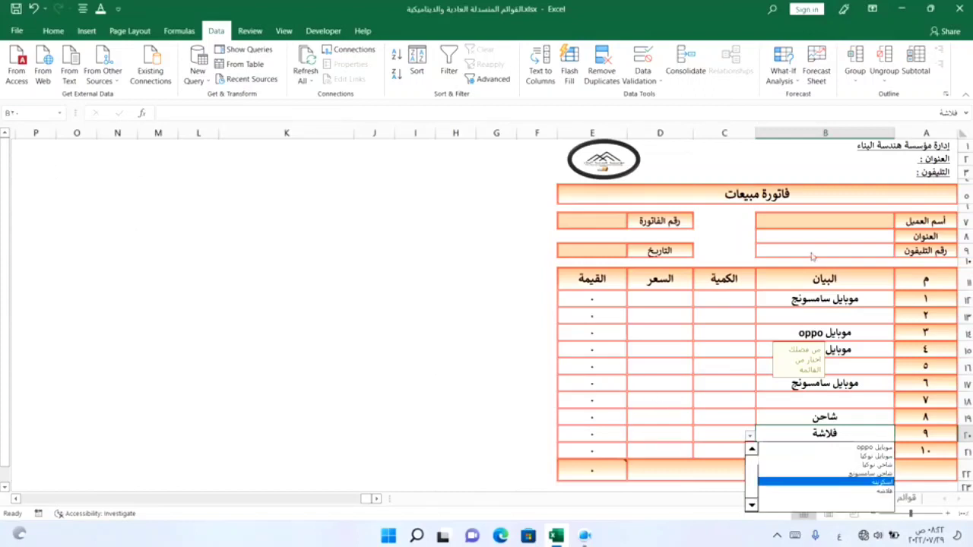
Step: Clear all product entries from the البيان cells B12:B21 of the invoice
{"action": "left_click", "coordinate": [810, 313]}
{"action": "left_click_drag", "start_coordinate": [835, 298], "coordinate": [835, 442]}
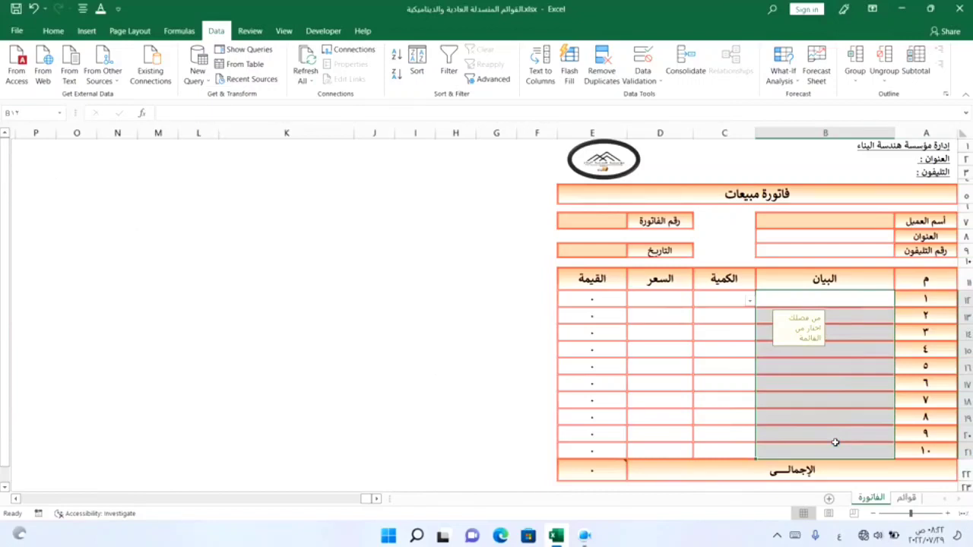
{"action": "left_click", "coordinate": [844, 301]}
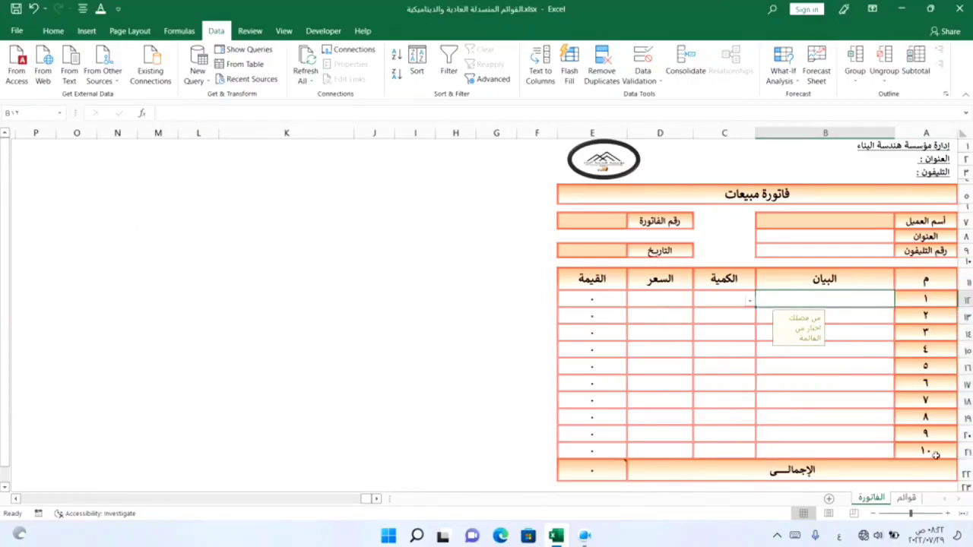
Step: Review the product list on the قوائم sheet and the data validation settings of invoice cell B12
{"action": "left_click", "coordinate": [907, 498]}
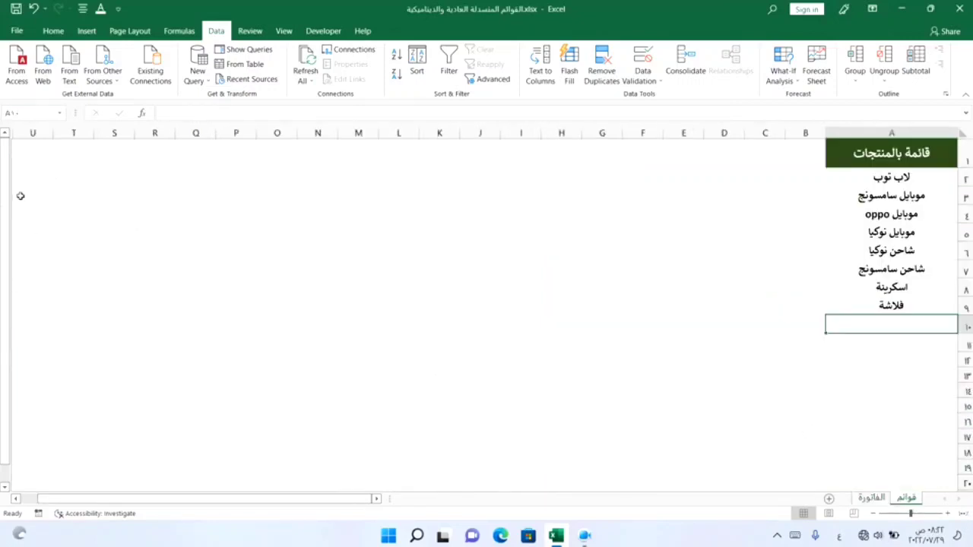
{"action": "left_click_drag", "start_coordinate": [6, 198], "coordinate": [10, 327]}
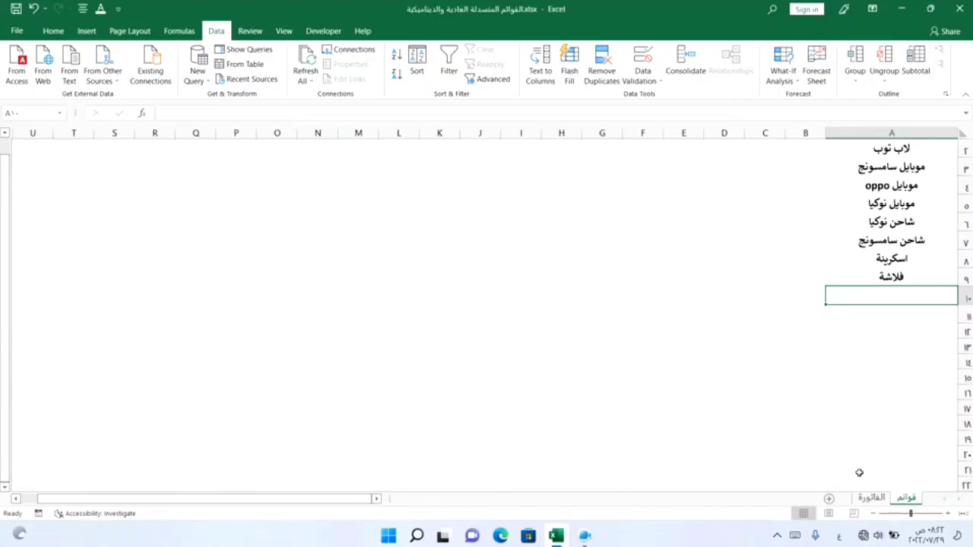
{"action": "left_click", "coordinate": [872, 498]}
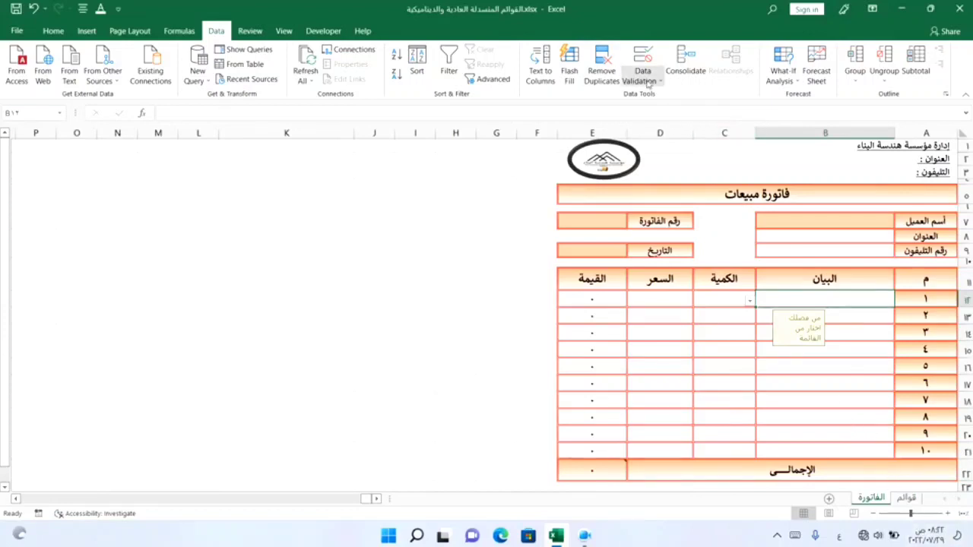
{"action": "left_click", "coordinate": [647, 83]}
{"action": "left_click", "coordinate": [666, 96]}
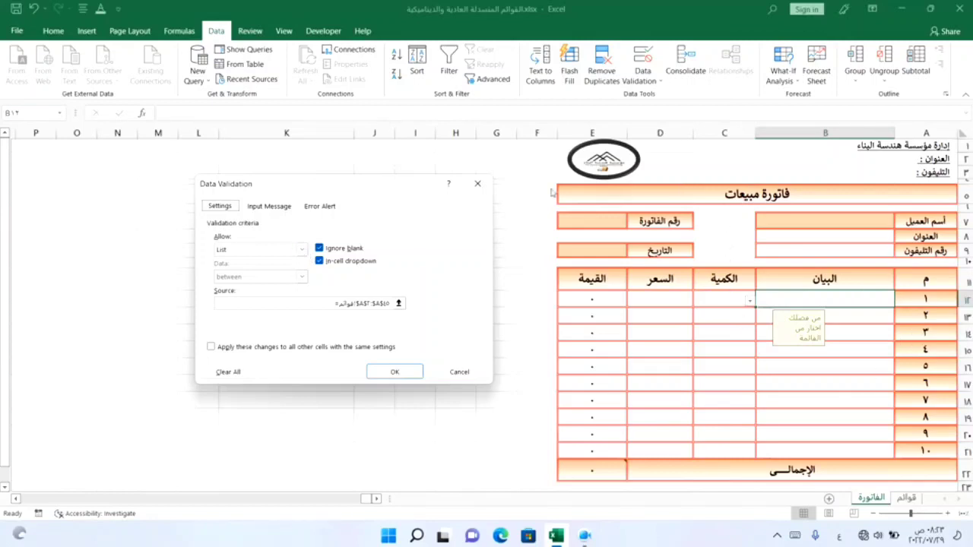
{"action": "left_click", "coordinate": [478, 183]}
Step: Remove the dropdown list from the البيان cells B12:B21 by setting their validation to allow any value
{"action": "left_click_drag", "start_coordinate": [860, 302], "coordinate": [858, 449]}
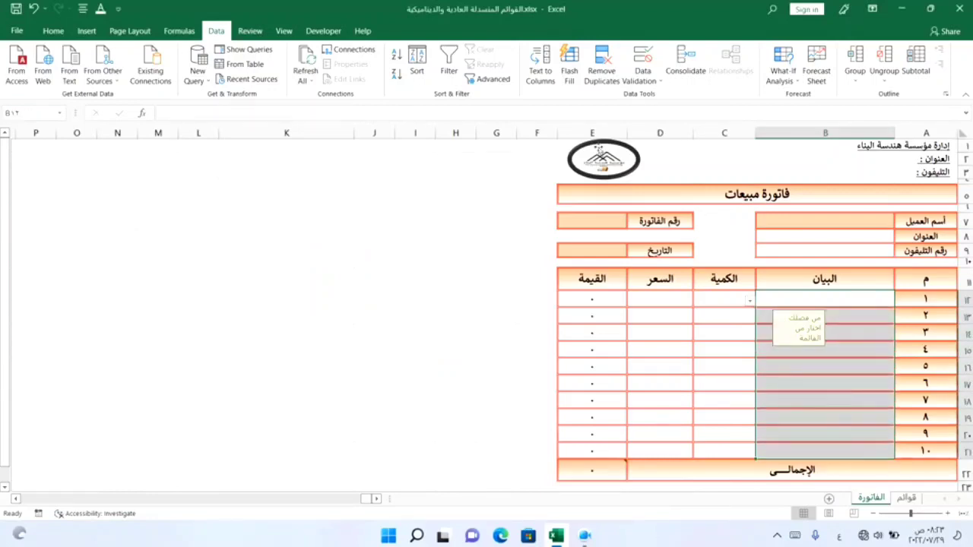
{"action": "left_click", "coordinate": [643, 79]}
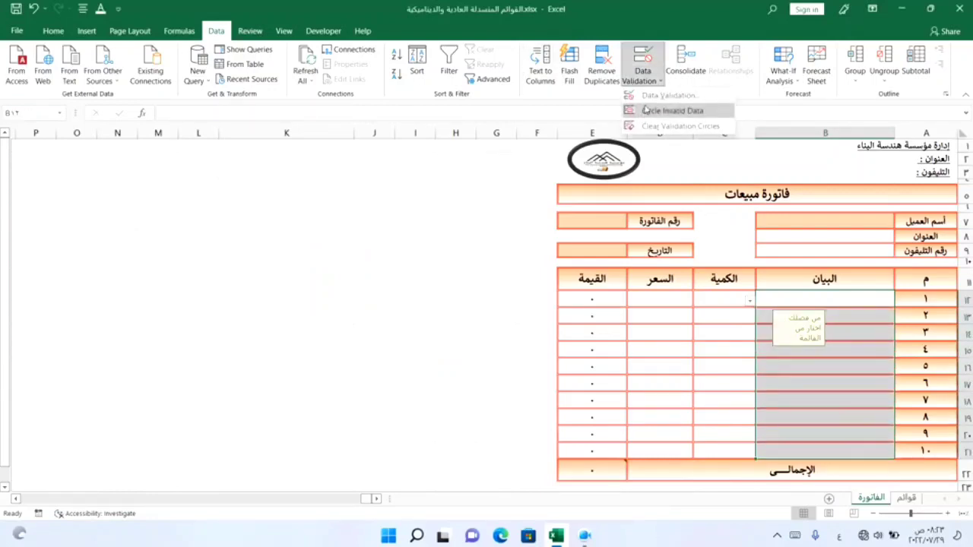
{"action": "left_click", "coordinate": [654, 95]}
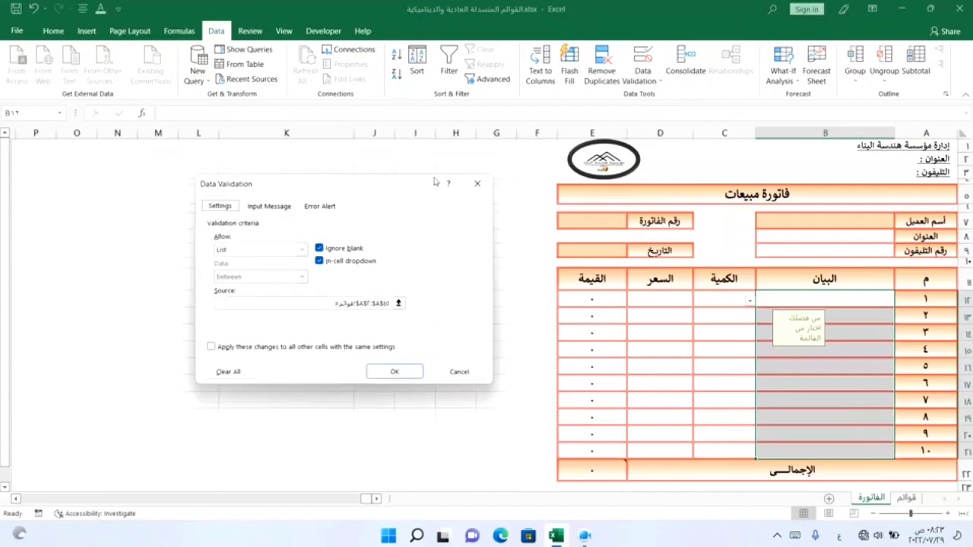
{"action": "left_click", "coordinate": [297, 251]}
{"action": "left_click", "coordinate": [275, 262]}
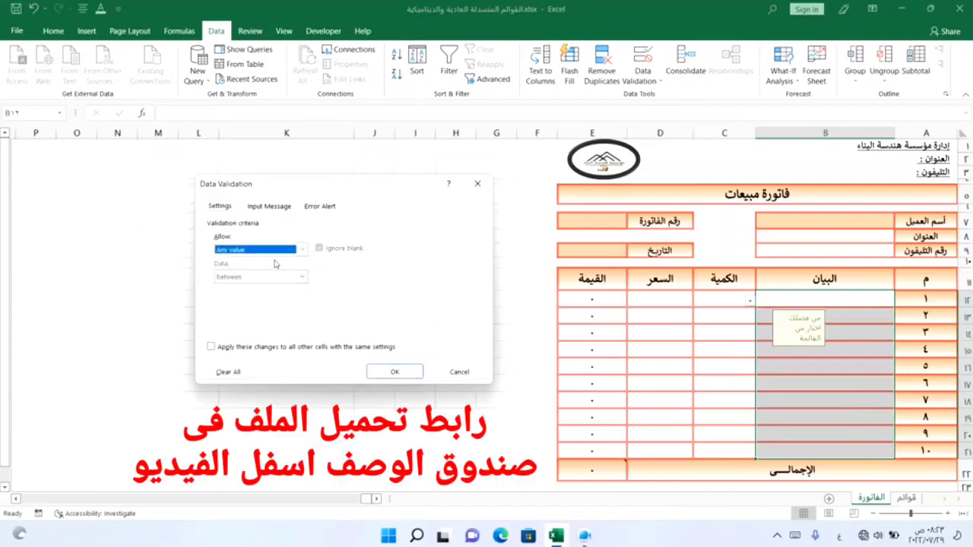
{"action": "left_click", "coordinate": [394, 373]}
{"action": "left_click", "coordinate": [256, 347]}
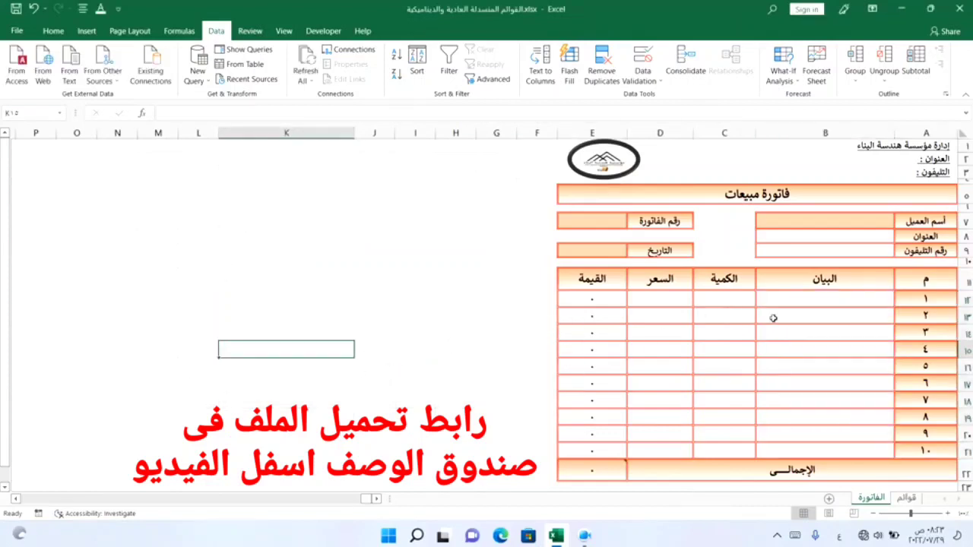
Step: Delete the input message from the data validation of the البيان cells B12:B21
{"action": "left_click_drag", "start_coordinate": [797, 299], "coordinate": [811, 450]}
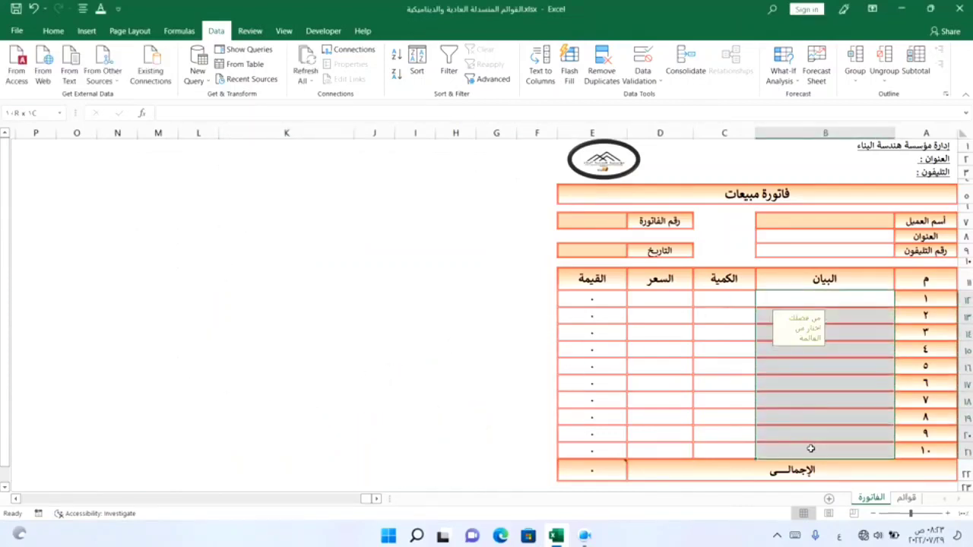
{"action": "left_click", "coordinate": [643, 76]}
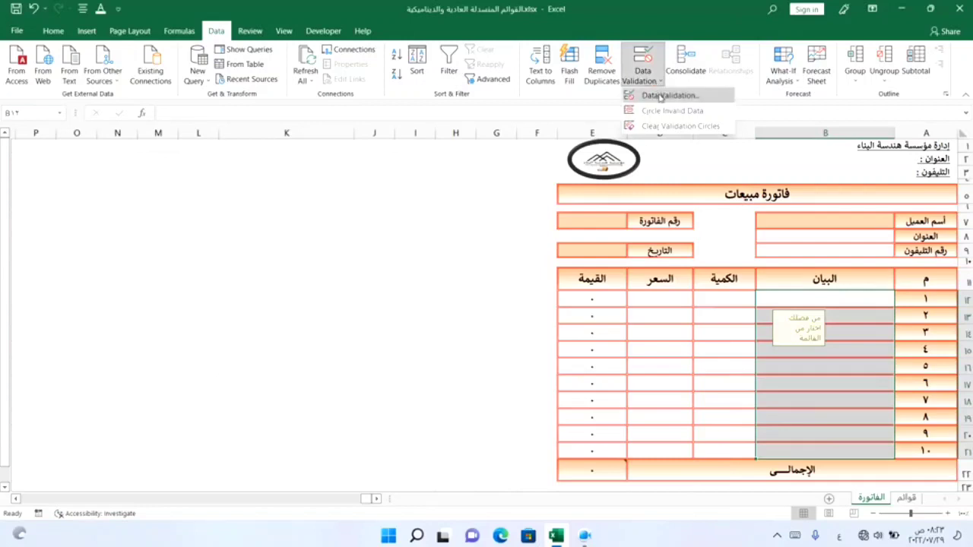
{"action": "left_click", "coordinate": [661, 96]}
{"action": "left_click", "coordinate": [273, 209]}
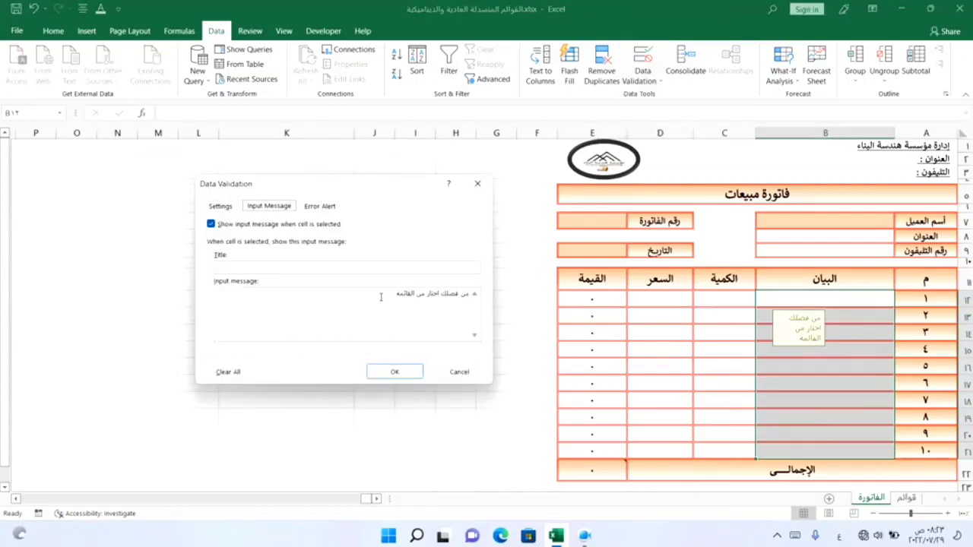
{"action": "left_click", "coordinate": [384, 297]}
{"action": "key", "text": "BackSpace"}
{"action": "key", "text": "BackSpace"}
{"action": "key", "text": "BackSpace"}
{"action": "key", "text": "BackSpace"}
{"action": "key", "text": "BackSpace"}
{"action": "key", "text": "BackSpace"}
{"action": "key", "text": "BackSpace"}
{"action": "key", "text": "BackSpace"}
{"action": "key", "text": "BackSpace"}
{"action": "key", "text": "BackSpace"}
{"action": "key", "text": "BackSpace"}
{"action": "key", "text": "BackSpace"}
{"action": "key", "text": "BackSpace"}
{"action": "key", "text": "BackSpace"}
{"action": "key", "text": "BackSpace"}
{"action": "key", "text": "BackSpace"}
{"action": "key", "text": "BackSpace"}
{"action": "key", "text": "BackSpace"}
{"action": "key", "text": "BackSpace"}
{"action": "key", "text": "BackSpace"}
{"action": "left_click", "coordinate": [393, 371]}
{"action": "left_click", "coordinate": [319, 281]}
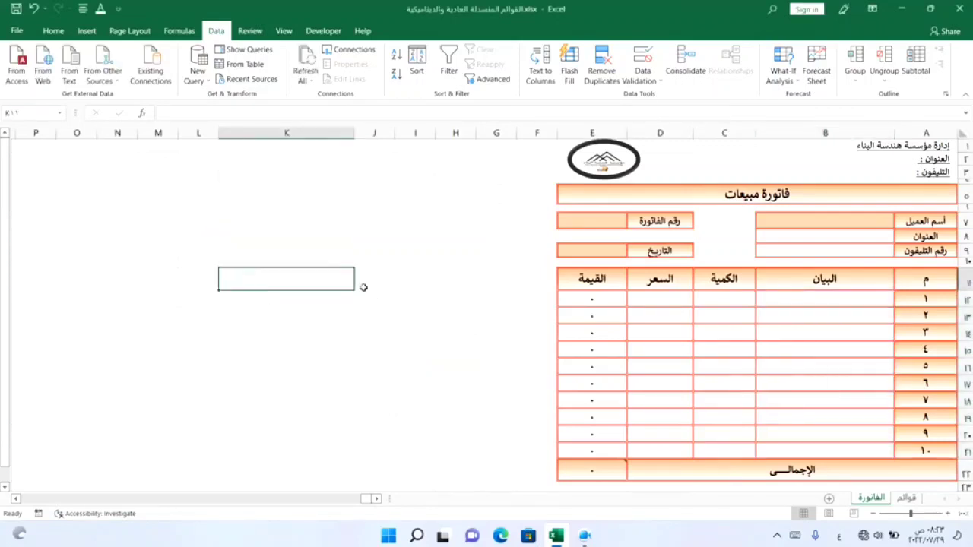
Step: Check several البيان cells of the invoice for leftover dropdown arrows or input messages
{"action": "left_click", "coordinate": [835, 316]}
{"action": "left_click", "coordinate": [850, 380]}
{"action": "left_click", "coordinate": [845, 420]}
{"action": "left_click", "coordinate": [812, 313]}
{"action": "left_click", "coordinate": [819, 364]}
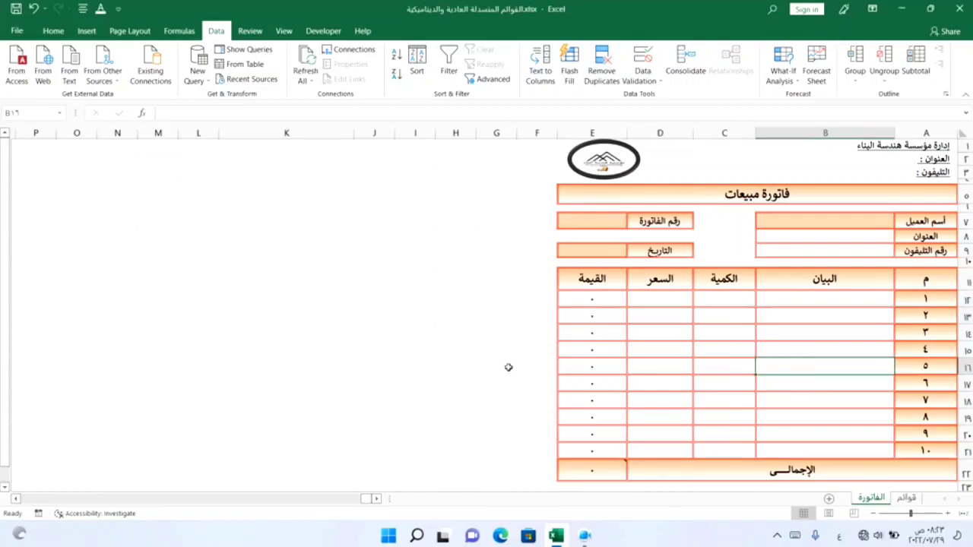
Step: Delete the added products in cells A6:A9 of the product list on the قوائم sheet
{"action": "left_click", "coordinate": [908, 498]}
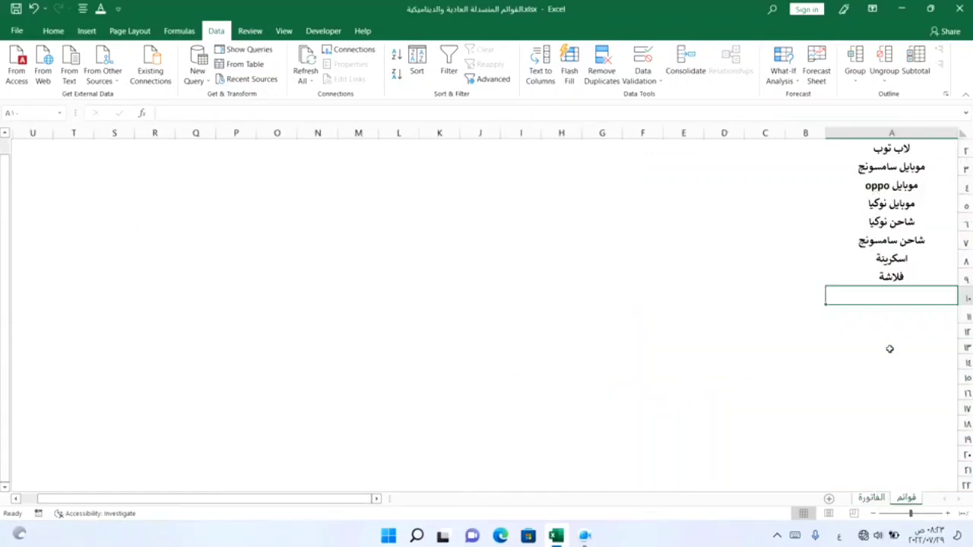
{"action": "left_click_drag", "start_coordinate": [889, 344], "coordinate": [879, 222]}
{"action": "key", "text": "BackSpace"}
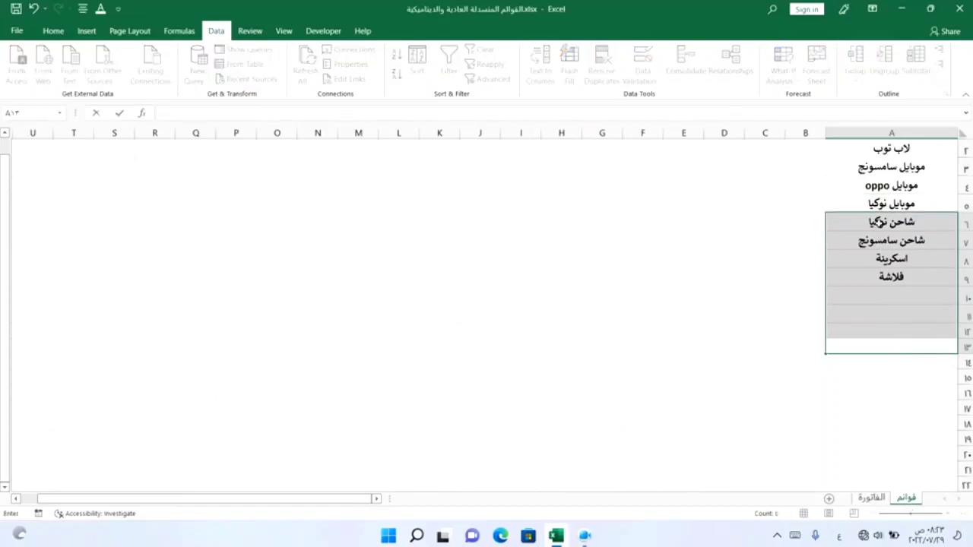
{"action": "left_click", "coordinate": [850, 423]}
{"action": "left_click_drag", "start_coordinate": [880, 380], "coordinate": [873, 218]}
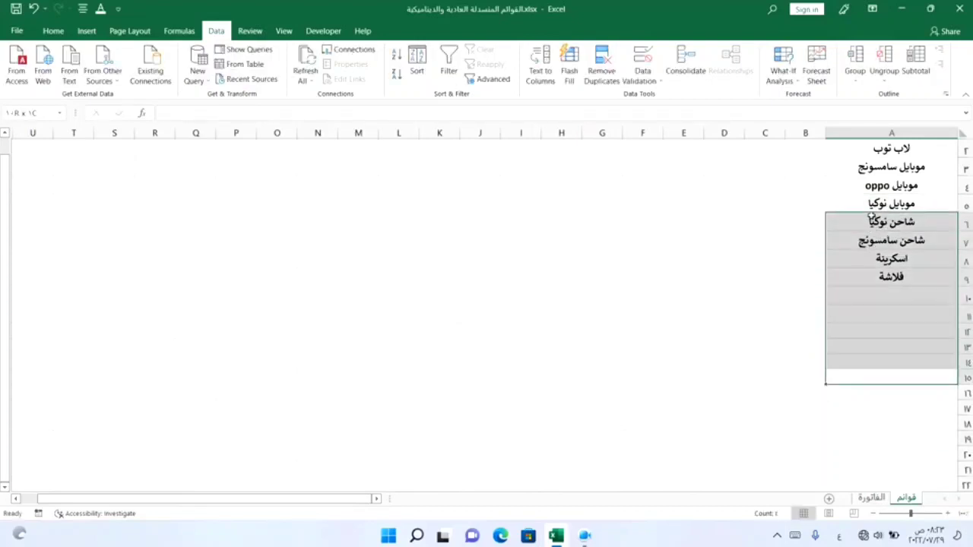
{"action": "key", "text": "Delete"}
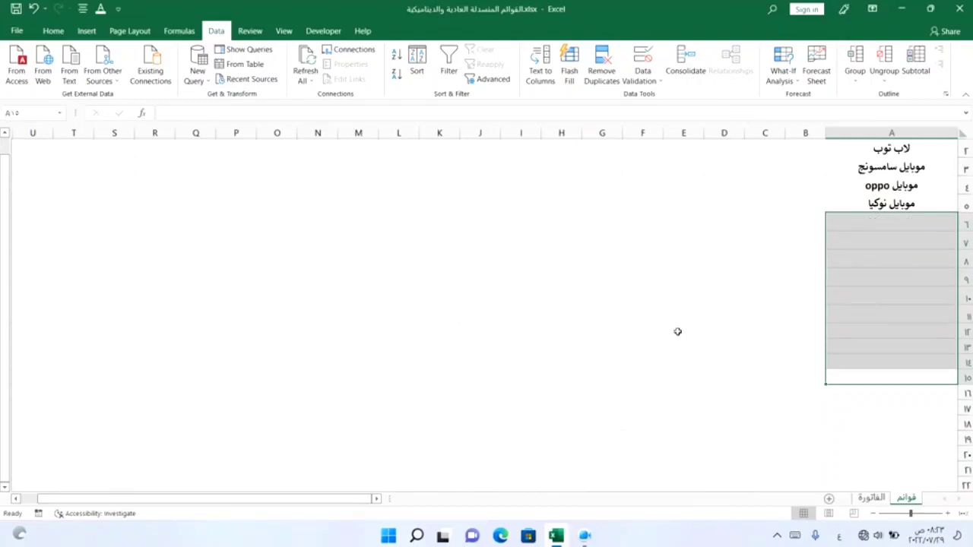
{"action": "left_click", "coordinate": [677, 332]}
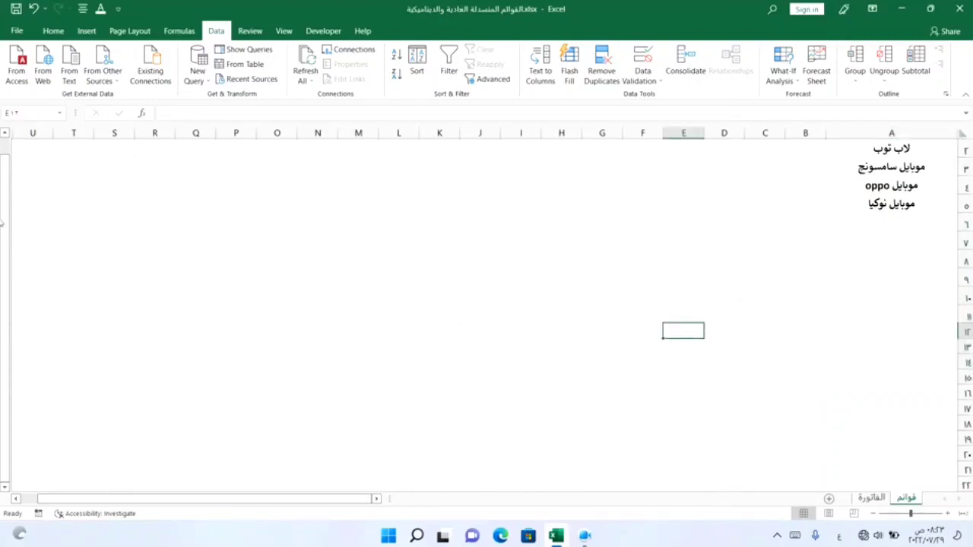
Step: Review the products left in A2:A5 of the قوائم sheet and return to the الفاتورة sheet
{"action": "scroll", "coordinate": [4, 209], "scroll_direction": "up", "scroll_amount": 1}
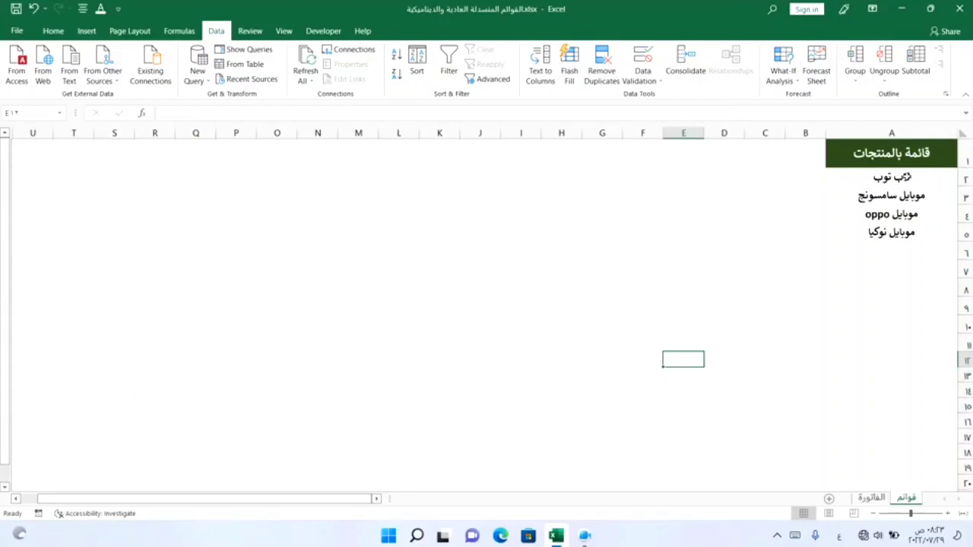
{"action": "left_click_drag", "start_coordinate": [913, 181], "coordinate": [906, 218]}
{"action": "left_click", "coordinate": [929, 309]}
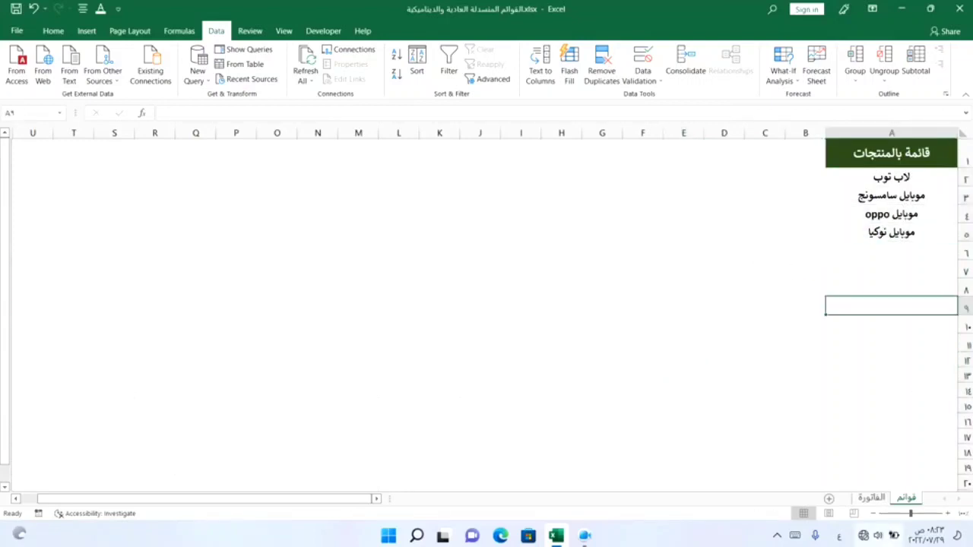
{"action": "left_click", "coordinate": [872, 499]}
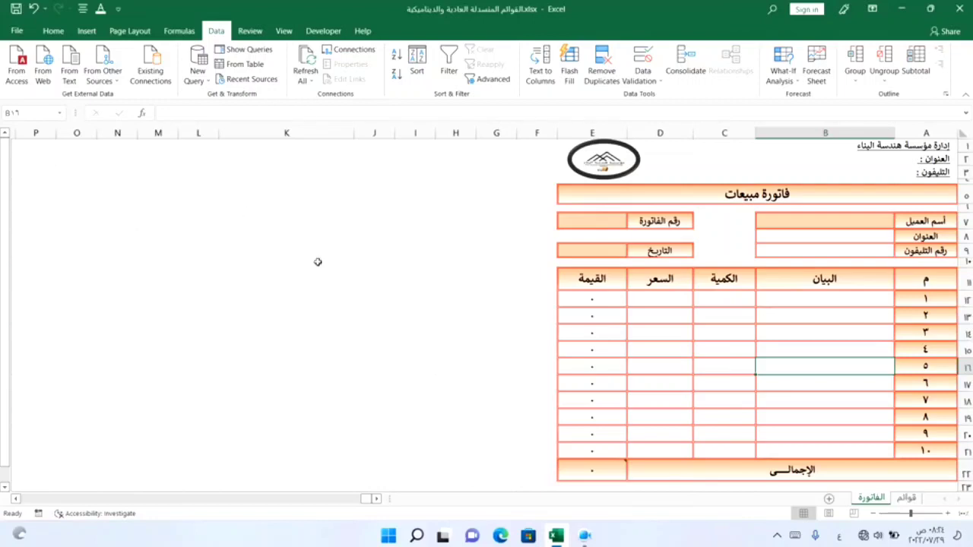
Step: Start an OFFSET formula in cell K5 of the الفاتورة sheet, beside the invoice
{"action": "left_click", "coordinate": [289, 195]}
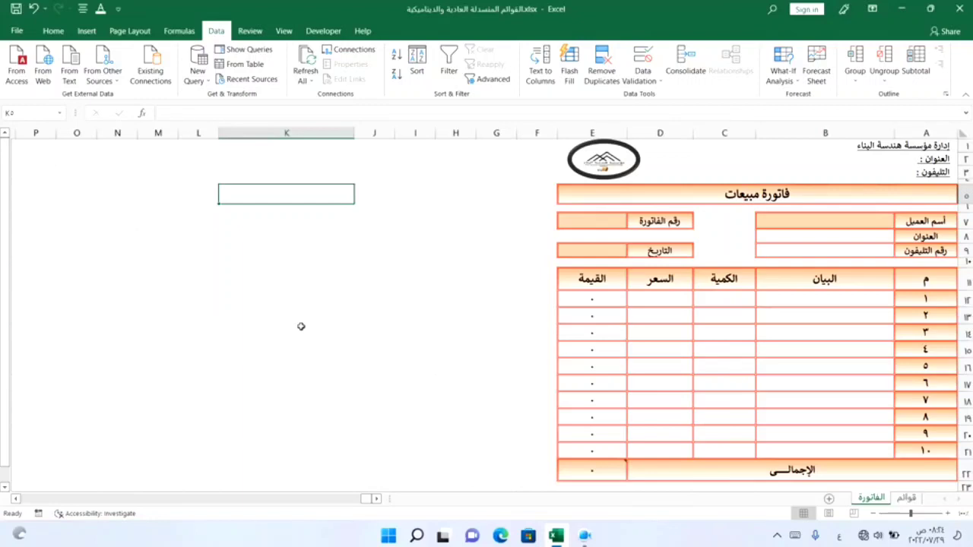
{"action": "type", "text": "="}
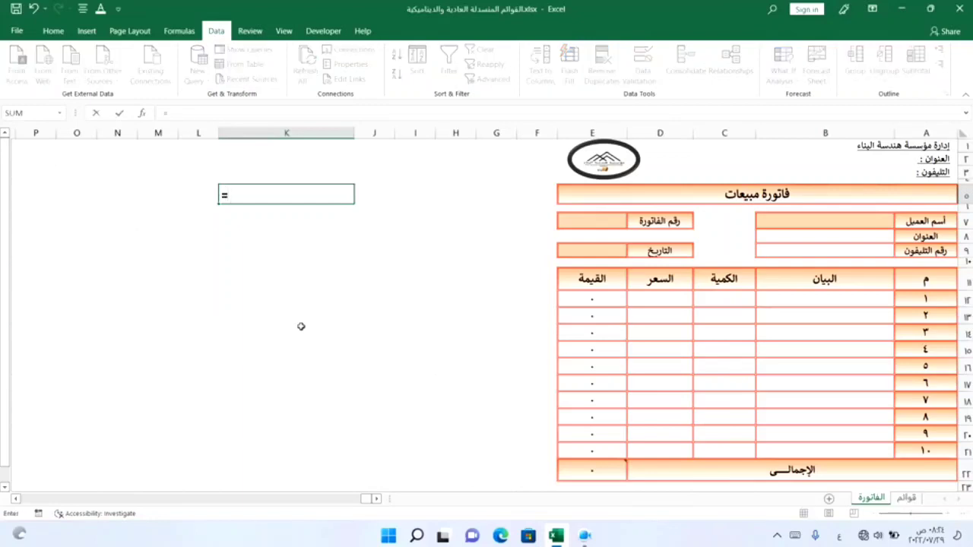
{"action": "type", "text": "خب"}
{"action": "key", "text": "BackSpace"}
{"action": "key", "text": "BackSpace"}
{"action": "key", "text": "alt+shift"}
{"action": "type", "text": "of"}
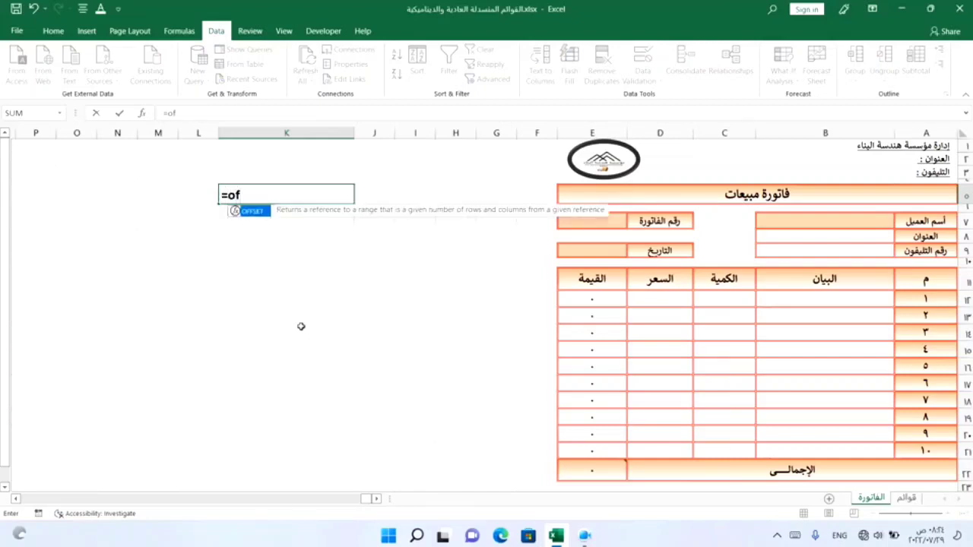
{"action": "key", "text": "Tab"}
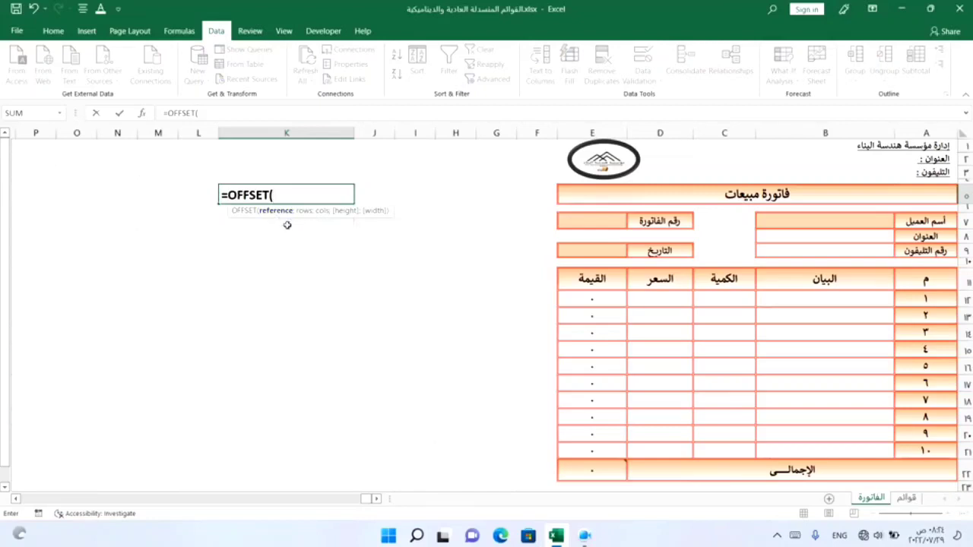
Step: Set the OFFSET reference to the first product on the قوائم sheet as the absolute cell $A$2
{"action": "left_click", "coordinate": [907, 498]}
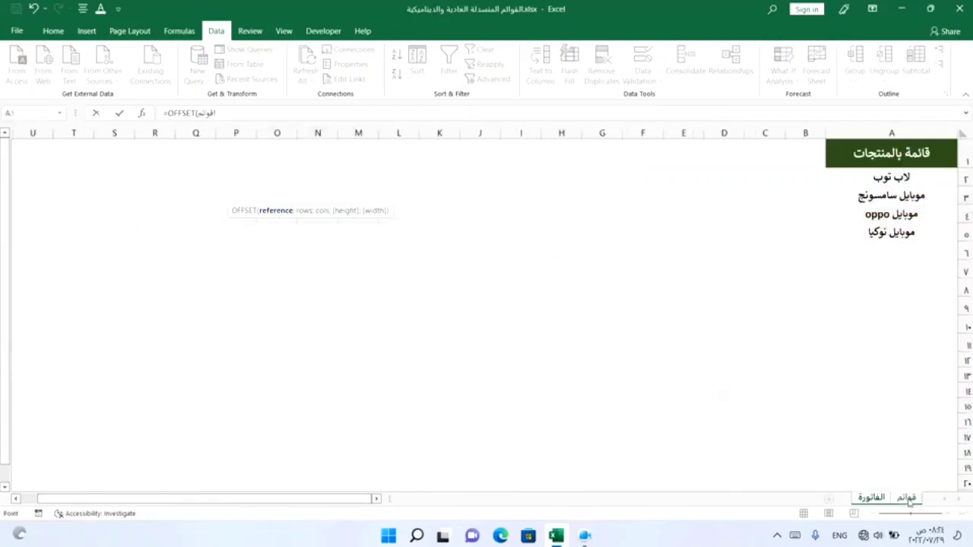
{"action": "left_click", "coordinate": [882, 177]}
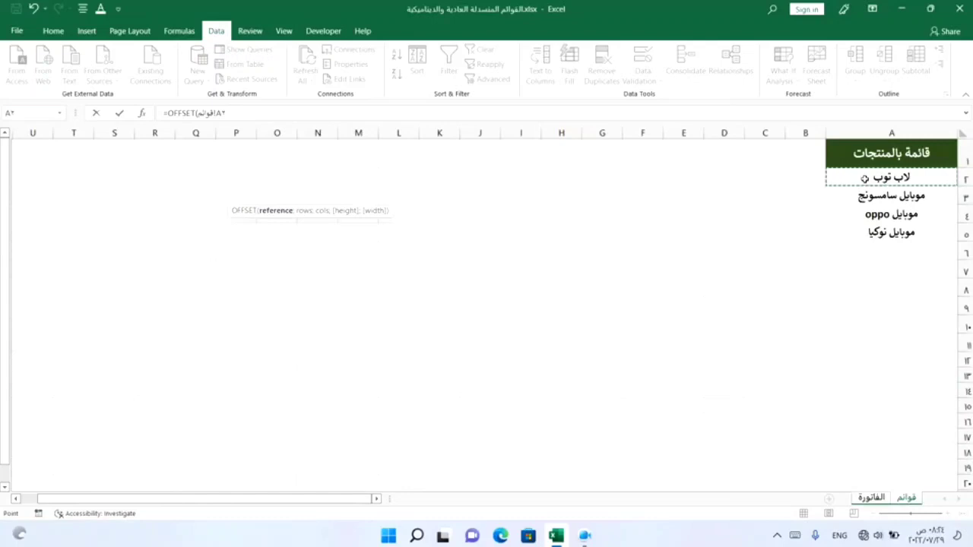
{"action": "key", "text": "F4"}
{"action": "type", "text": ","}
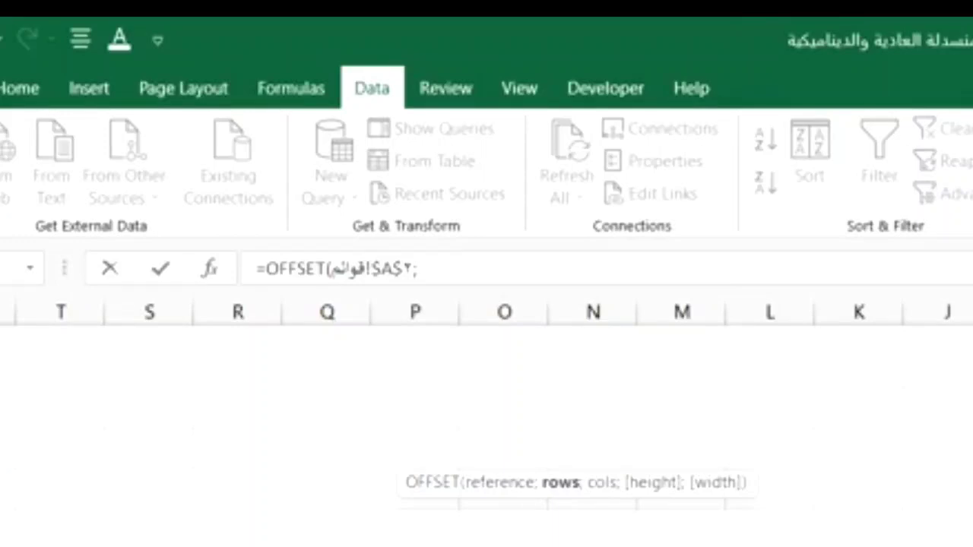
Step: Leave the rows and cols arguments of the OFFSET formula empty and continue to the height argument
{"action": "type", "text": ";"}
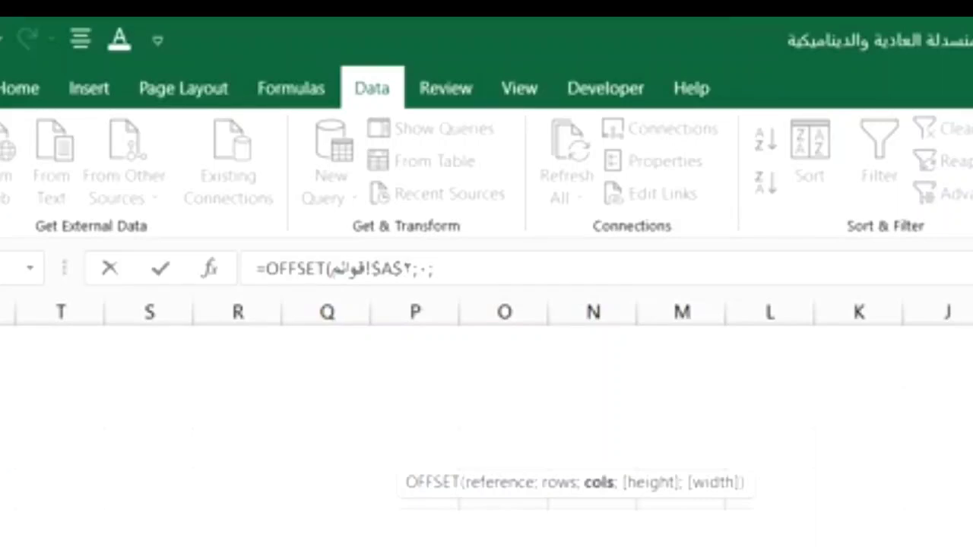
{"action": "type", "text": "٠;"}
{"action": "key", "text": "BackSpace"}
{"action": "key", "text": "BackSpace"}
{"action": "key", "text": "BackSpace"}
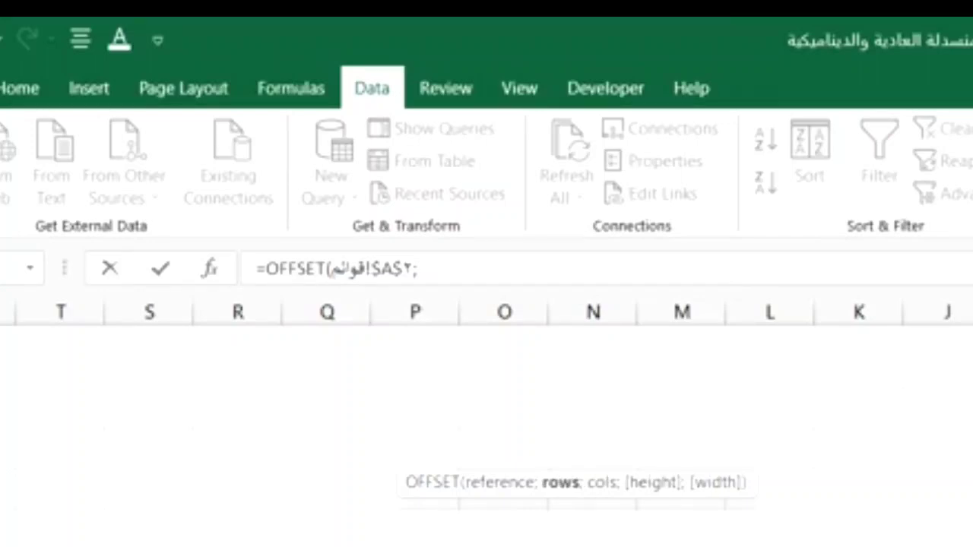
{"action": "type", "text": ";;"}
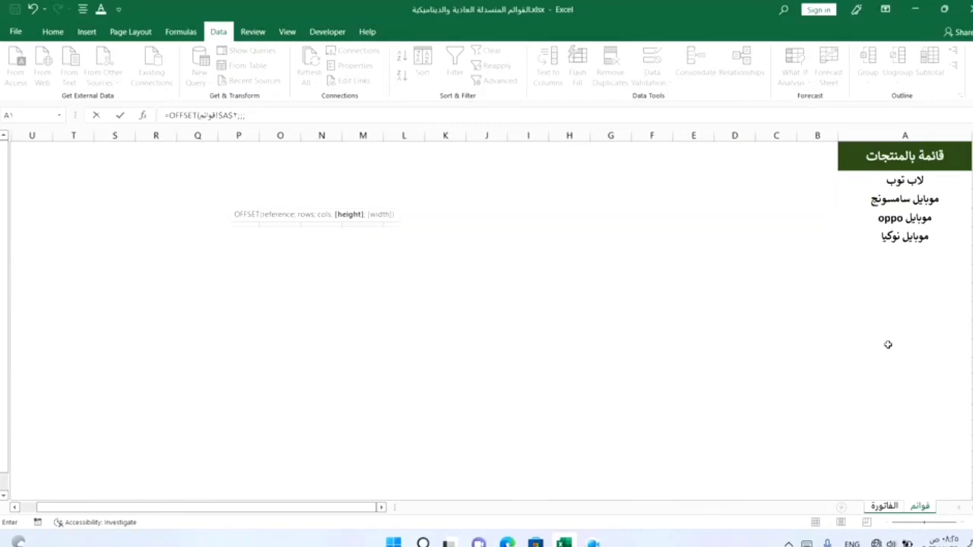
Step: Set the OFFSET height to COUNTA of column A on the قوائم sheet and the width to 1, completing the formula
{"action": "type", "text": "cou"}
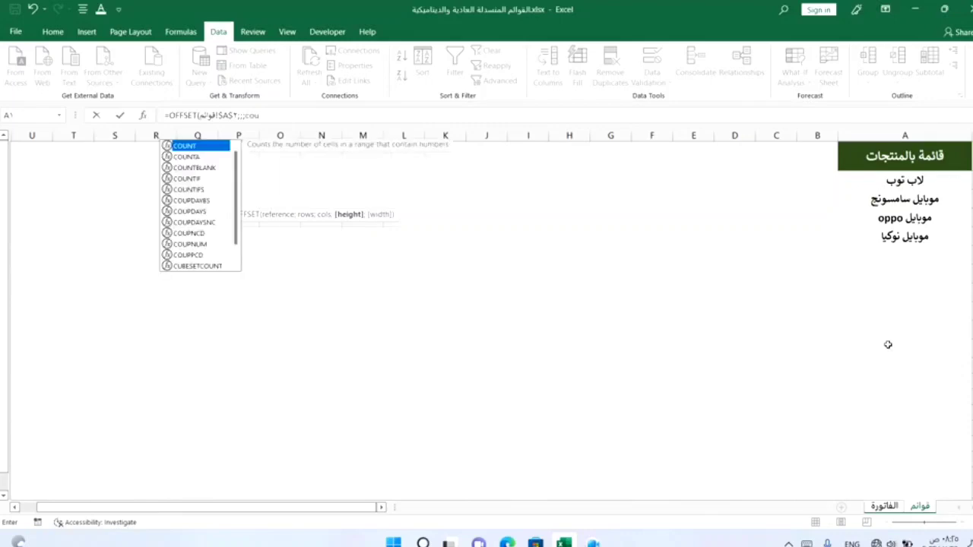
{"action": "key", "text": "Down"}
{"action": "key", "text": "Tab"}
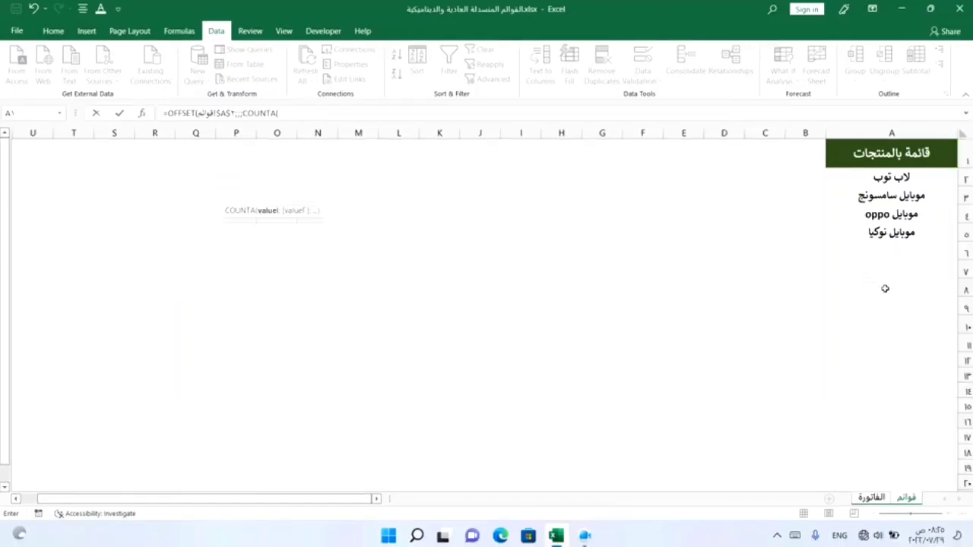
{"action": "left_click", "coordinate": [882, 133]}
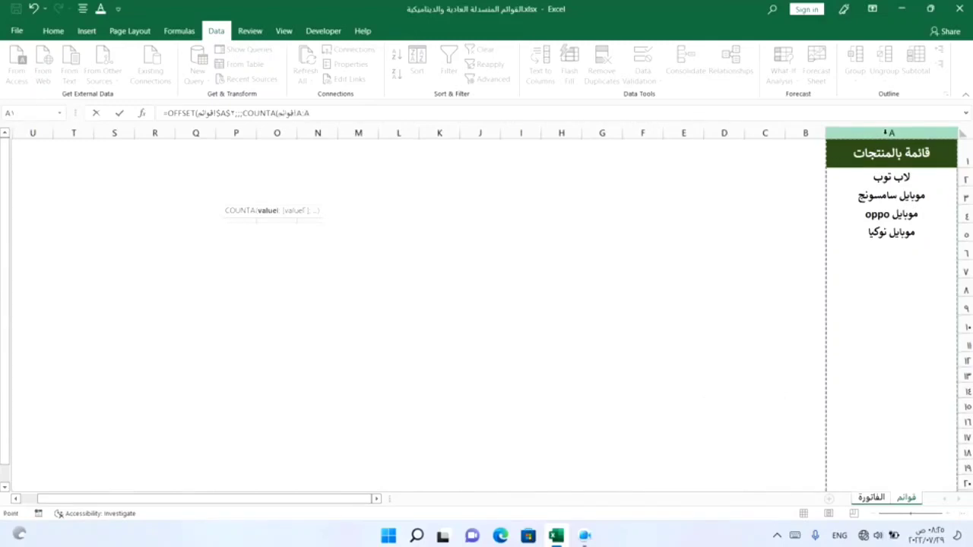
{"action": "type", "text": ")"}
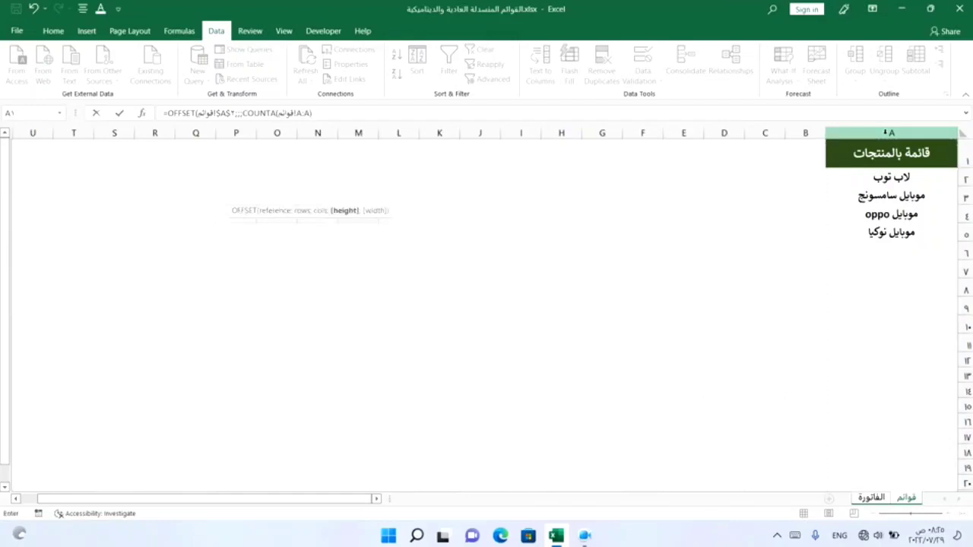
{"action": "type", "text": ","}
{"action": "key", "text": "Return"}
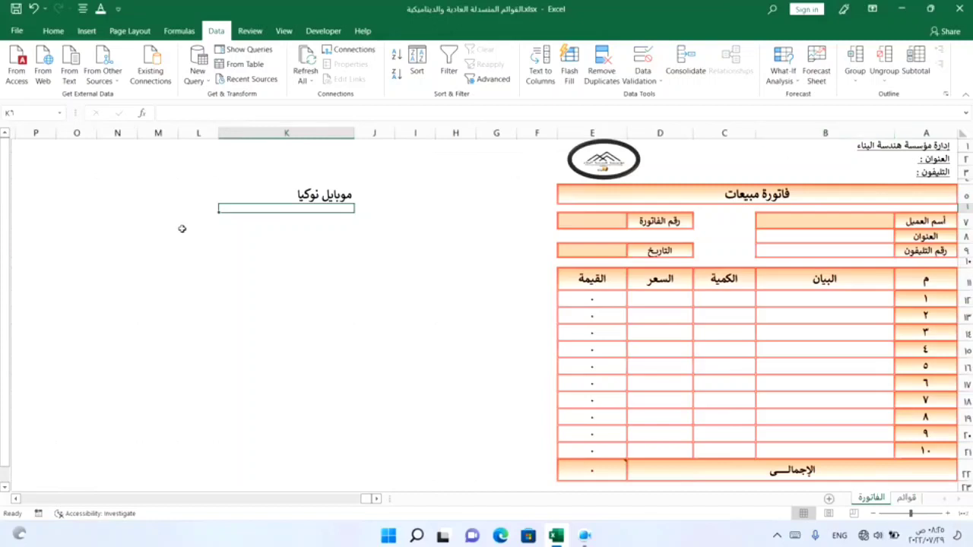
Step: Copy the complete OFFSET formula text from cell K5 without changing the cell
{"action": "left_click", "coordinate": [293, 196]}
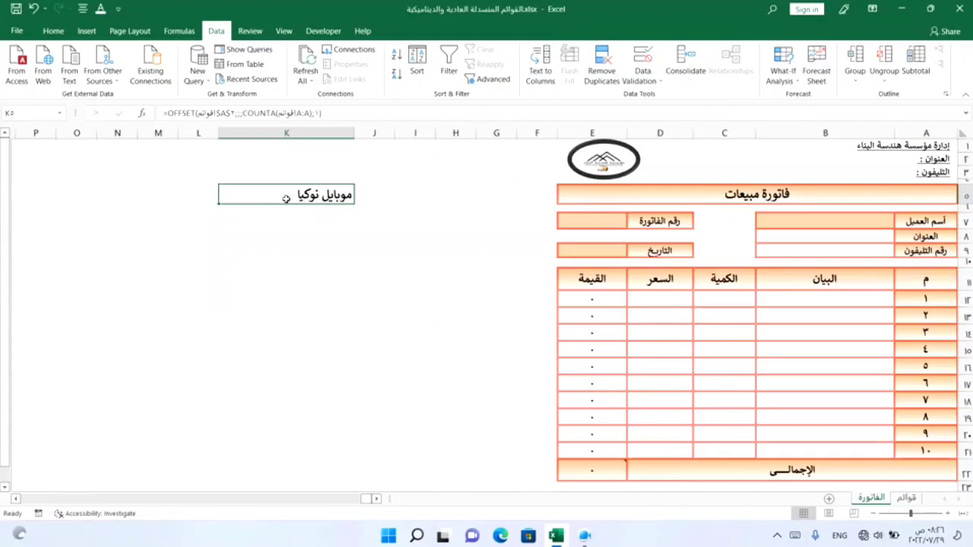
{"action": "double_click", "coordinate": [286, 198]}
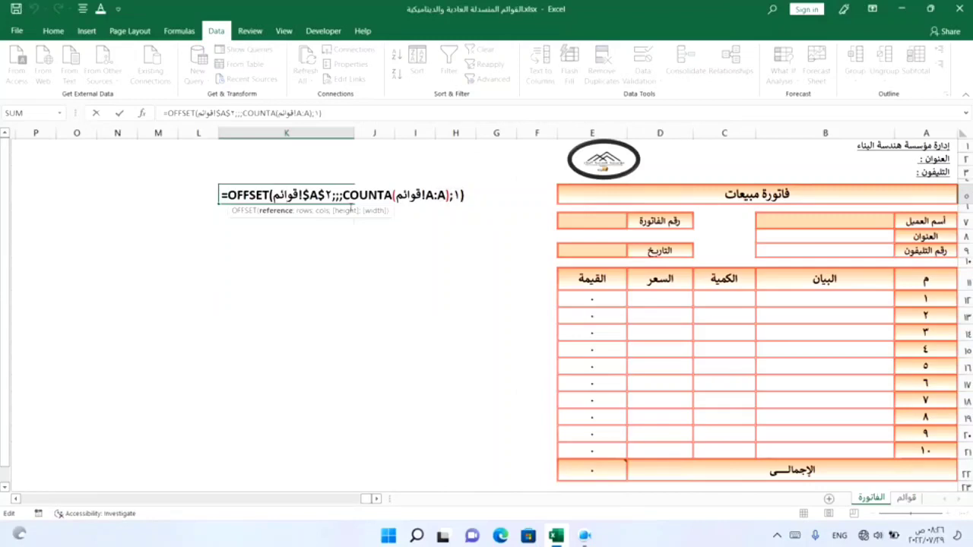
{"action": "left_click_drag", "start_coordinate": [207, 208], "coordinate": [187, 187]}
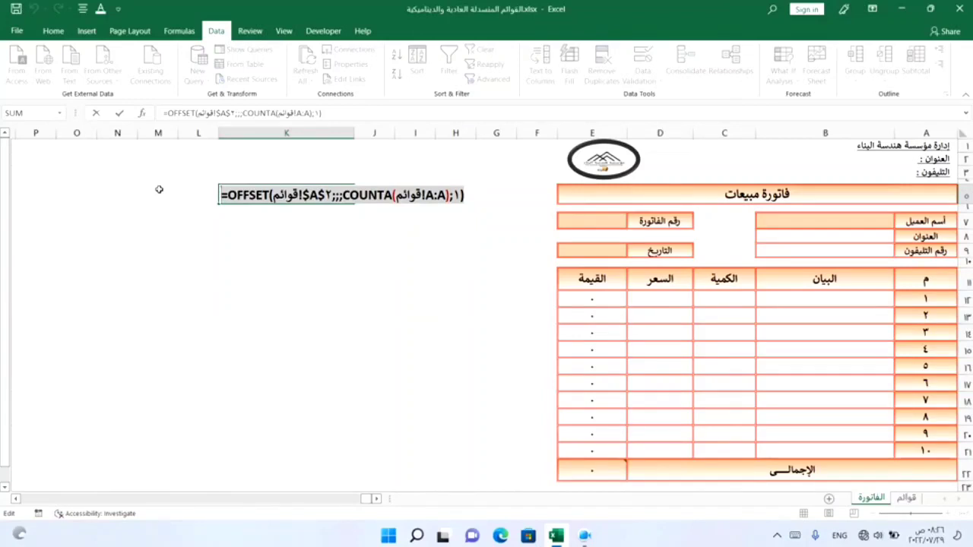
{"action": "key", "text": "Escape"}
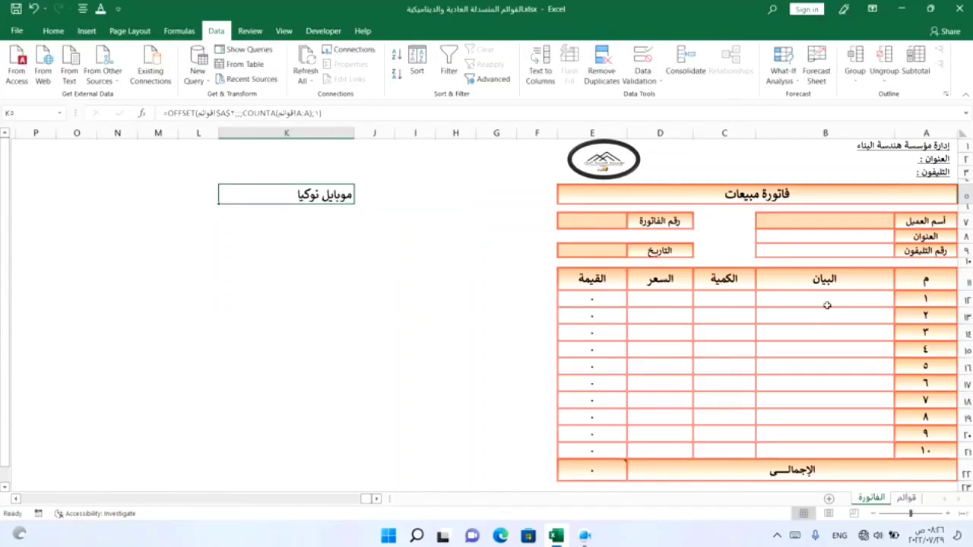
Step: Apply List data validation to the البيان cells B12:B21 with the source =OFFSET(قوائم!$A$2;;;COUNTA(قوائم!A:A);1)
{"action": "left_click_drag", "start_coordinate": [827, 300], "coordinate": [824, 447]}
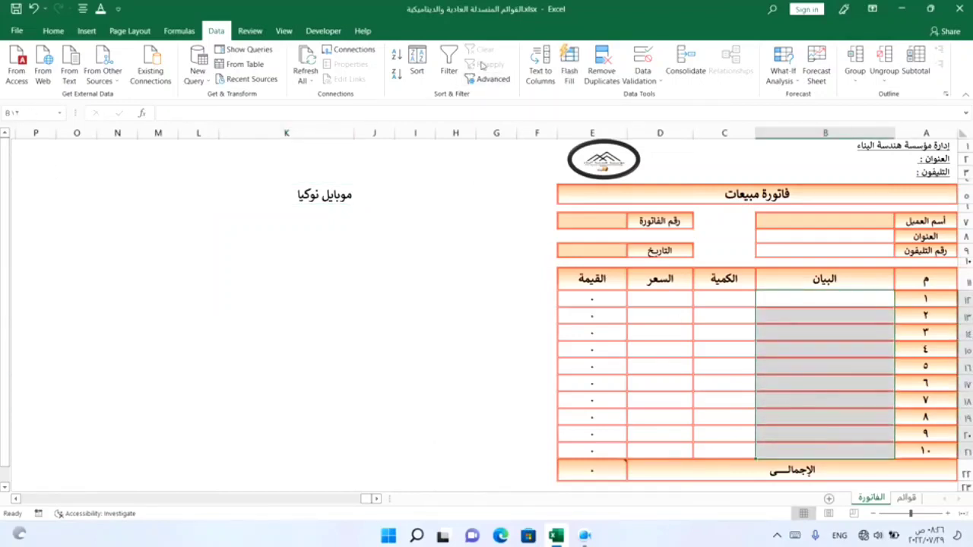
{"action": "left_click", "coordinate": [654, 82]}
{"action": "left_click", "coordinate": [660, 96]}
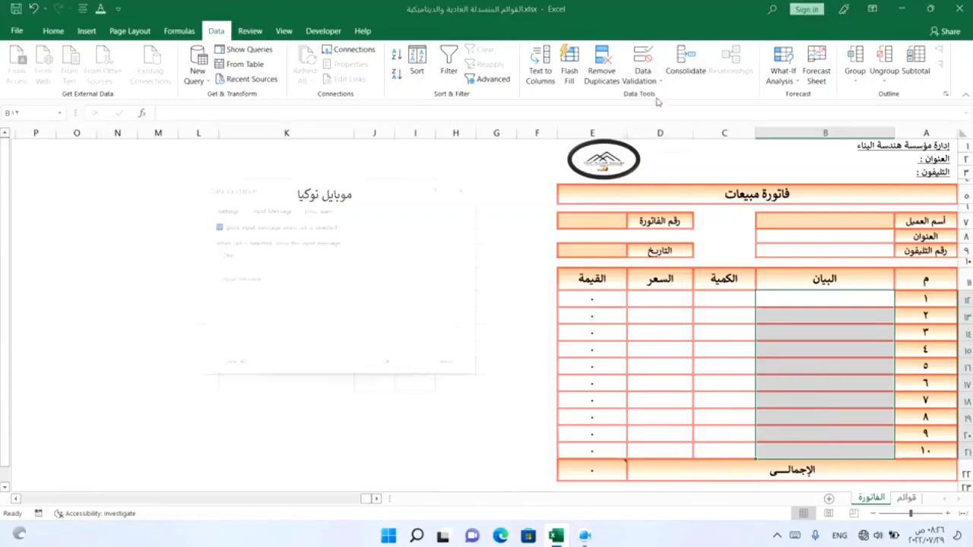
{"action": "left_click", "coordinate": [222, 208]}
{"action": "left_click", "coordinate": [301, 250]}
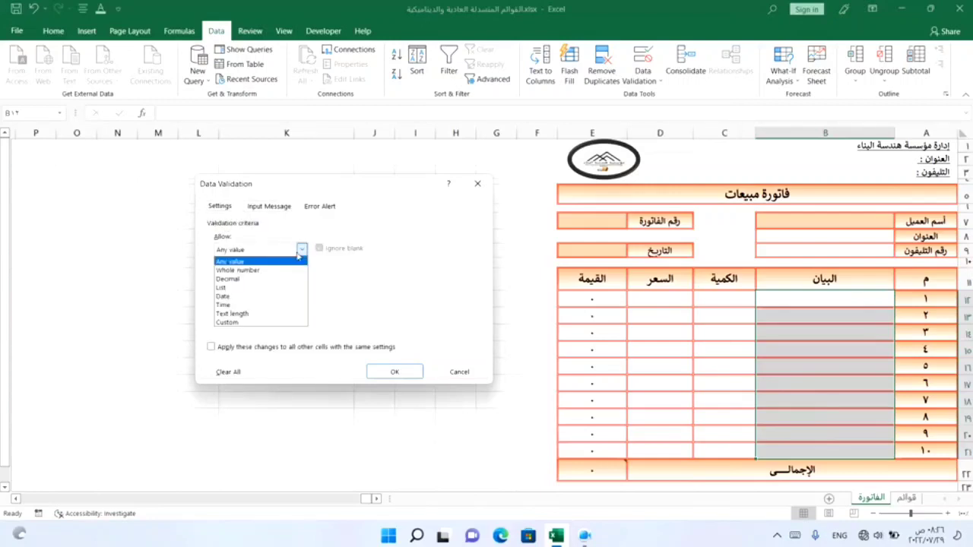
{"action": "left_click", "coordinate": [234, 289]}
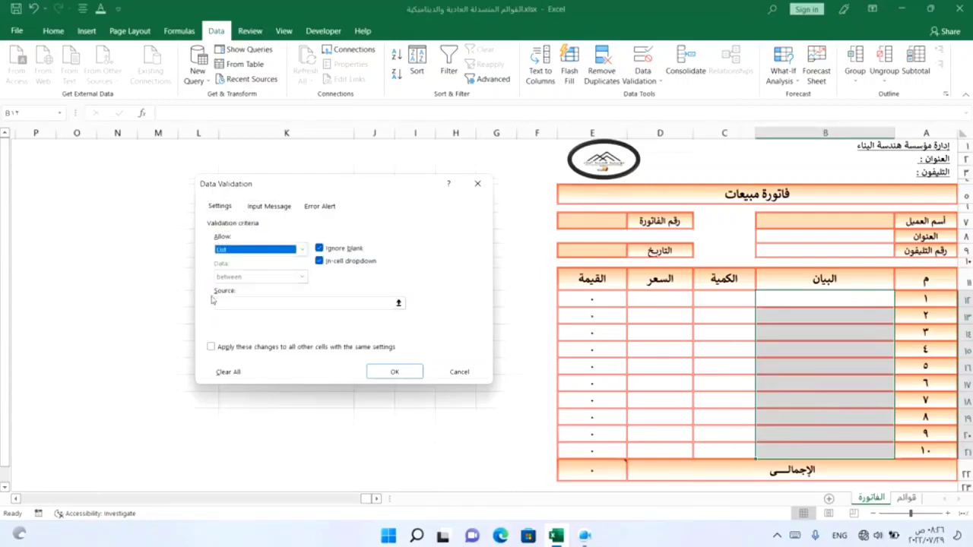
{"action": "left_click", "coordinate": [257, 304]}
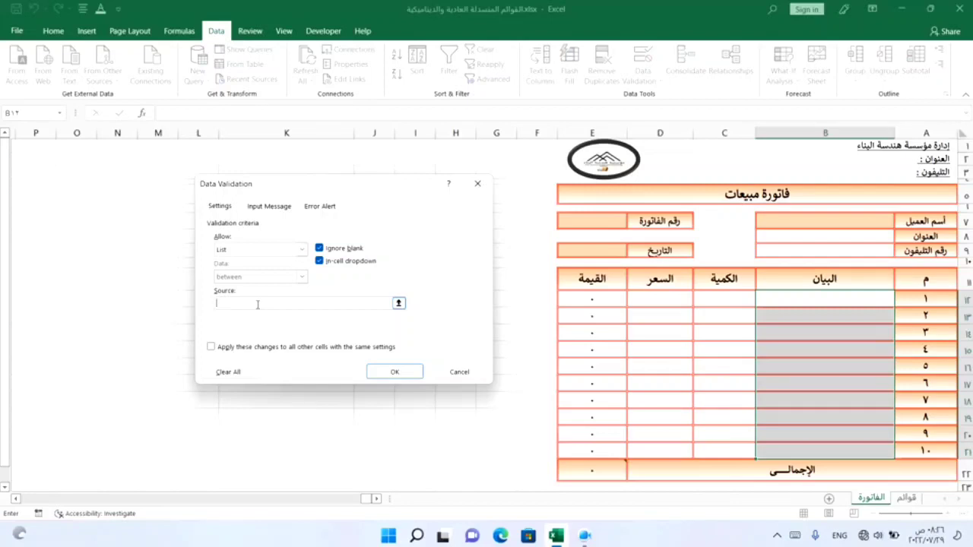
{"action": "type", "text": "=OFFSET(قوائم!$A$1,,,COUNTA(قوائم!A:A),1)"}
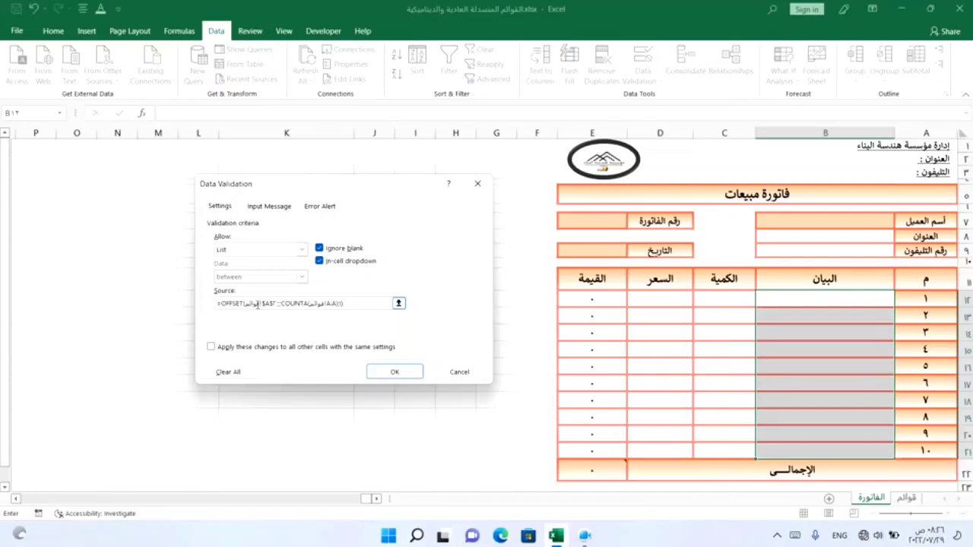
{"action": "left_click", "coordinate": [391, 373]}
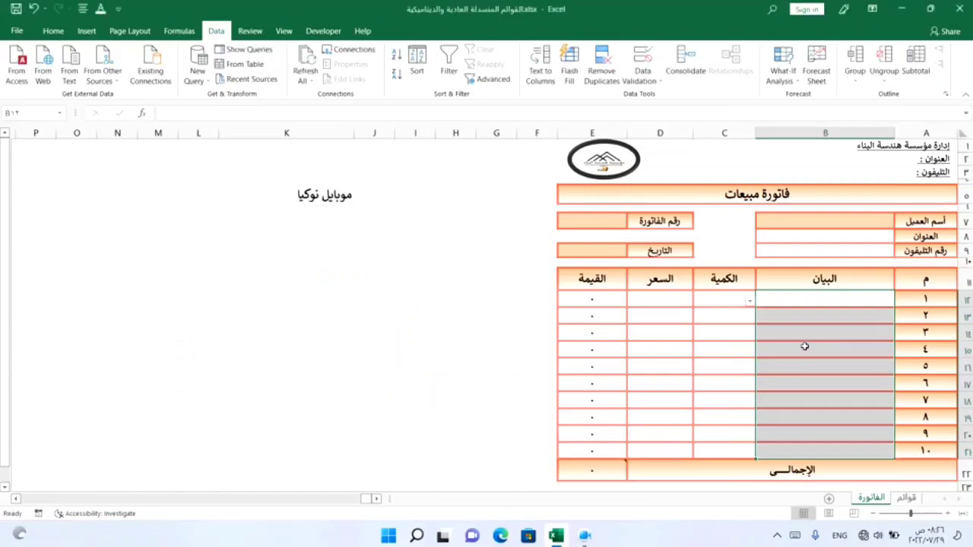
Step: Check the product choices in the dropdown of cell B12 and go to the قوائم sheet
{"action": "left_click", "coordinate": [751, 302]}
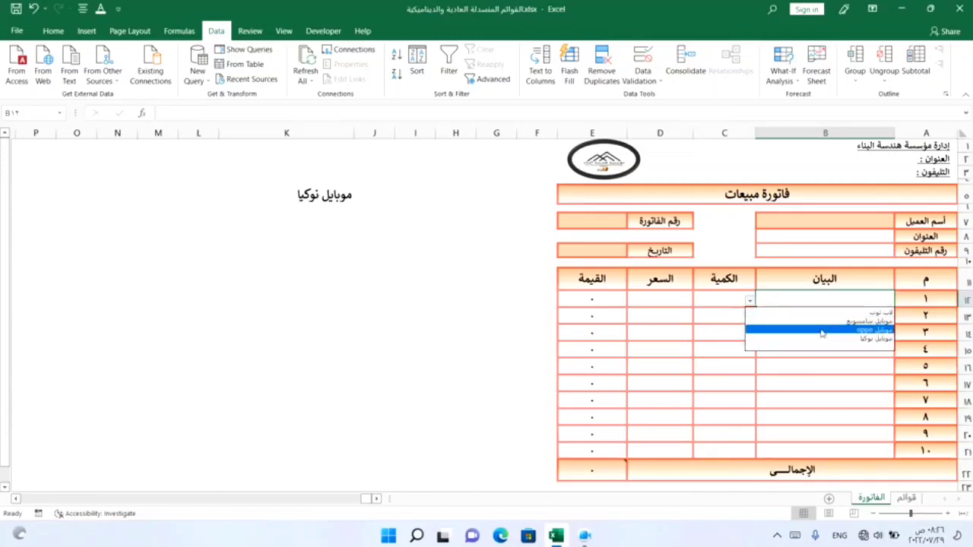
{"action": "left_click", "coordinate": [901, 499]}
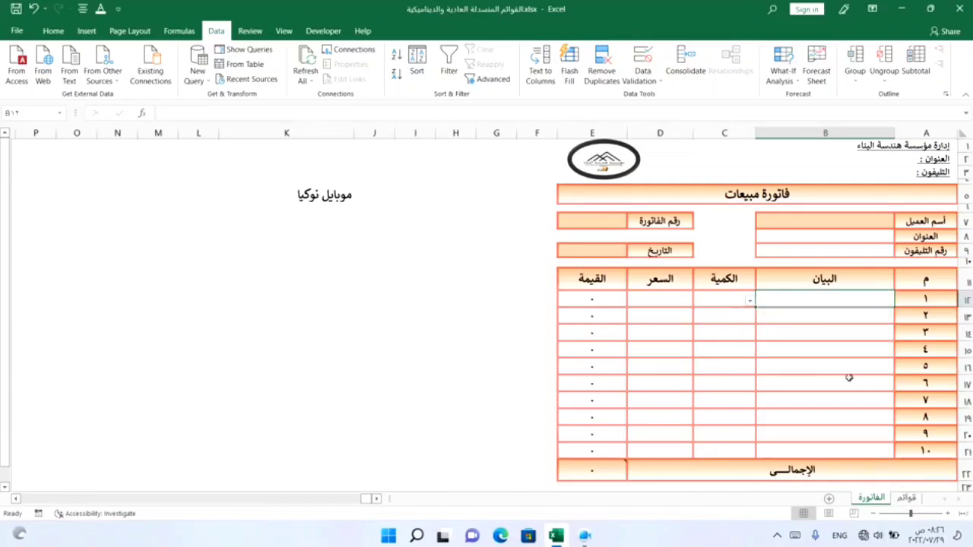
{"action": "left_click", "coordinate": [907, 499]}
Step: Add the products شاحن سامسونج, شاحن نوكيا and اسكرينة in cells A6:A8 of the product list
{"action": "left_click", "coordinate": [869, 252]}
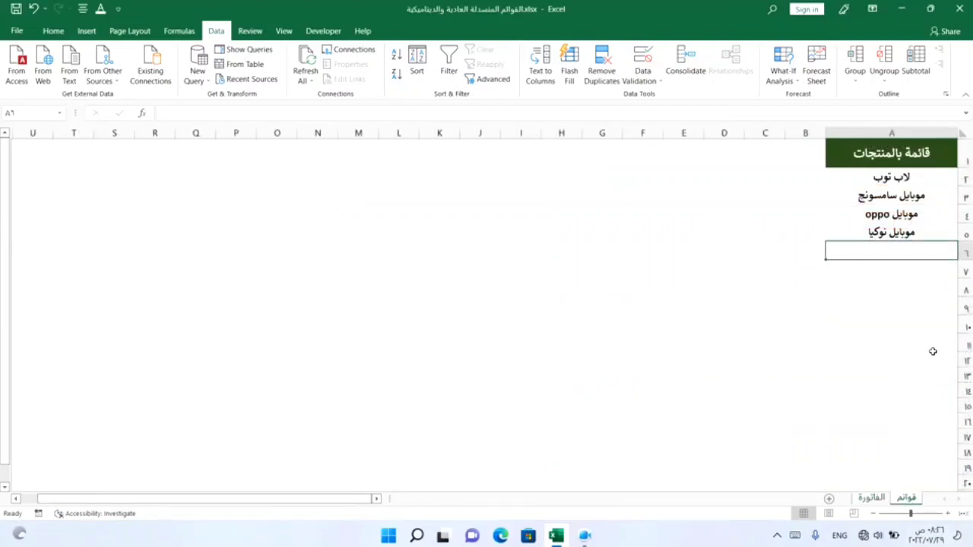
{"action": "type", "text": "a"}
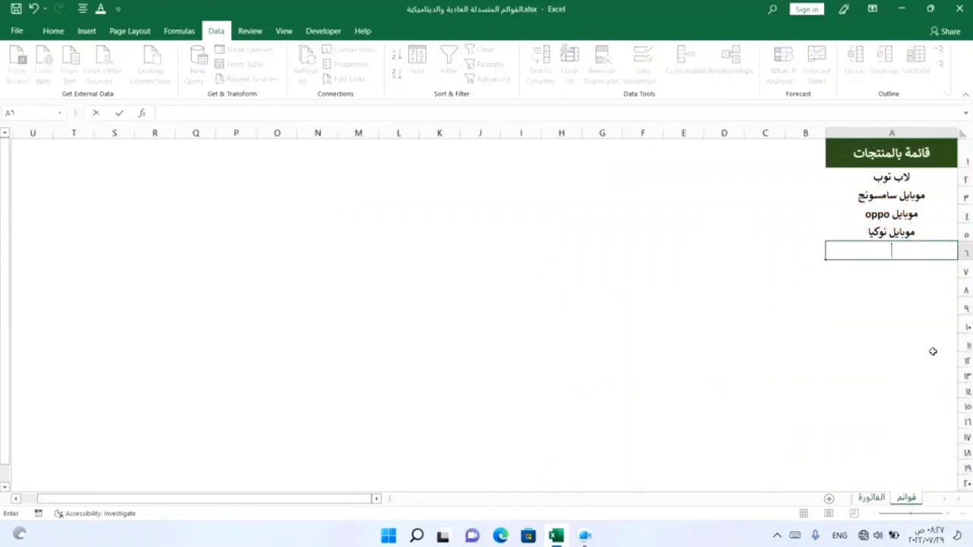
{"action": "key", "text": "alt+shift"}
{"action": "type", "text": "شاحن سامسونج"}
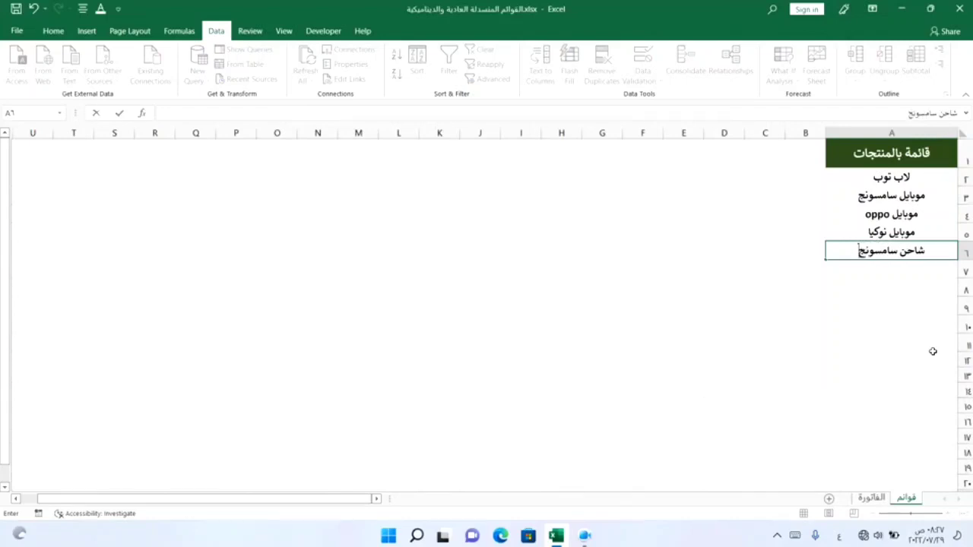
{"action": "key", "text": "Return"}
{"action": "type", "text": "ش"}
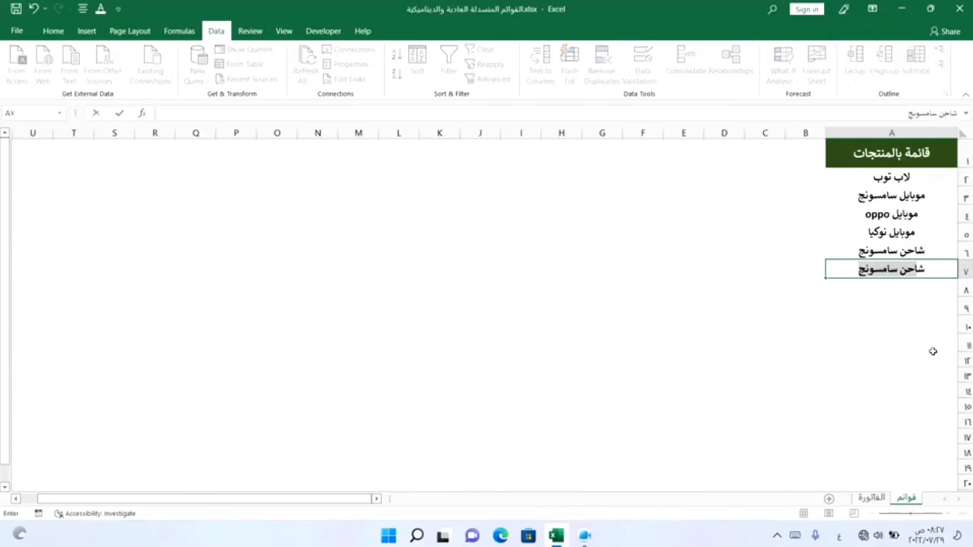
{"action": "type", "text": "احن نوكيا"}
{"action": "key", "text": "Return"}
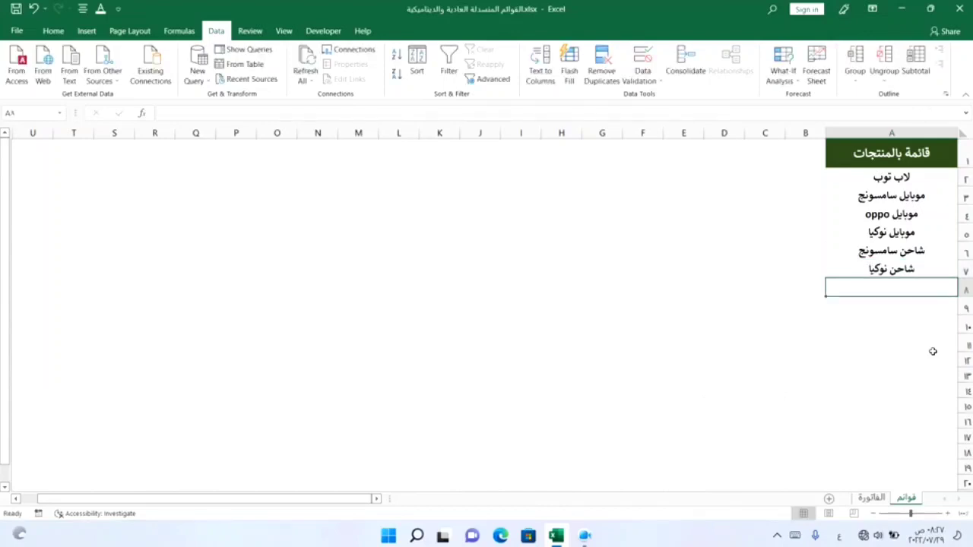
{"action": "type", "text": "اسكر"}
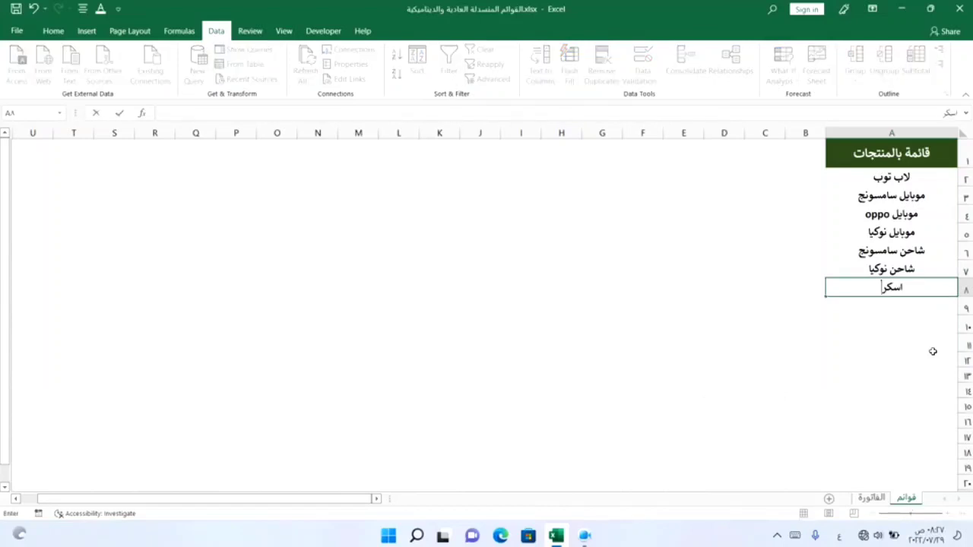
{"action": "type", "text": "ينة"}
{"action": "key", "text": "Return"}
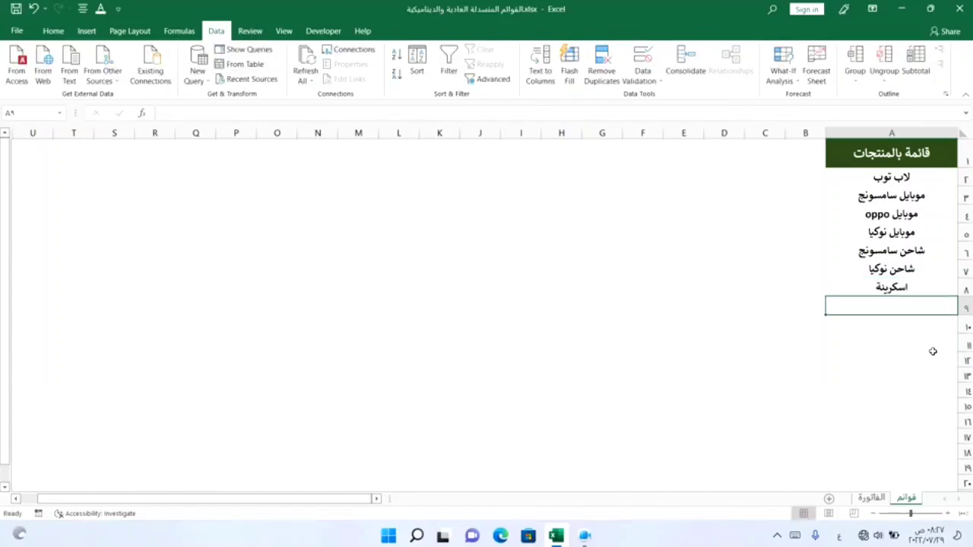
Step: Fill cells B14:B16 of the الفاتورة sheet with شاحن سامسونج, شاحن نوكيا and اسكرينة from their dropdown lists
{"action": "left_click", "coordinate": [872, 498]}
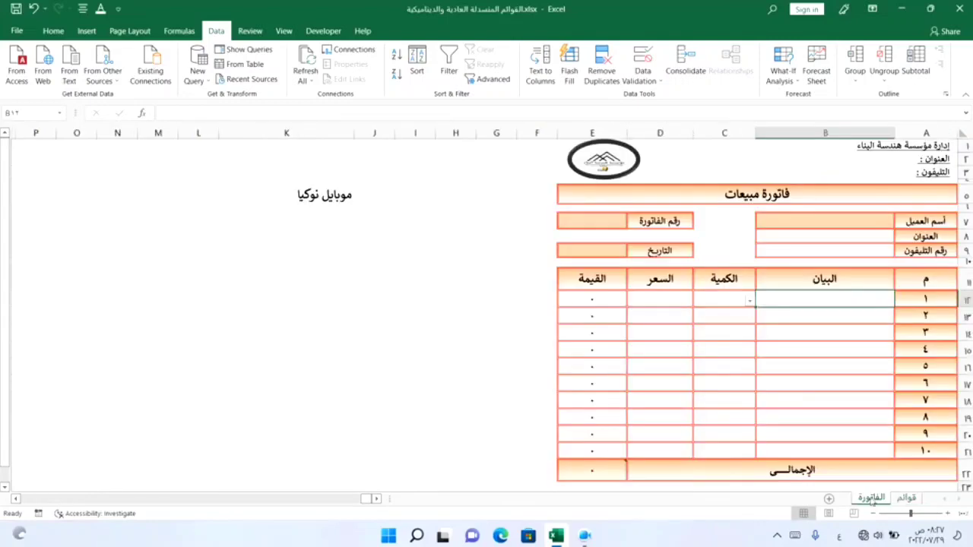
{"action": "left_click", "coordinate": [798, 329]}
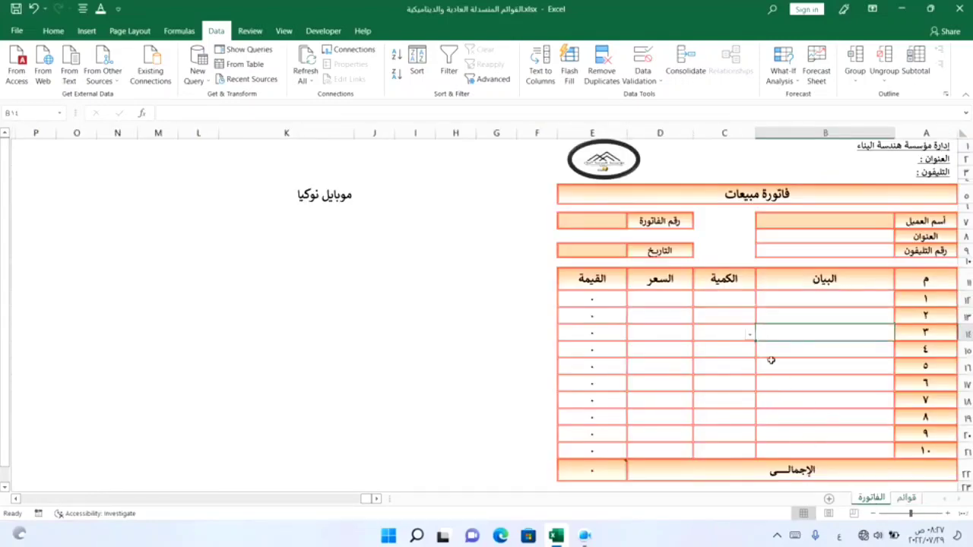
{"action": "left_click", "coordinate": [750, 334]}
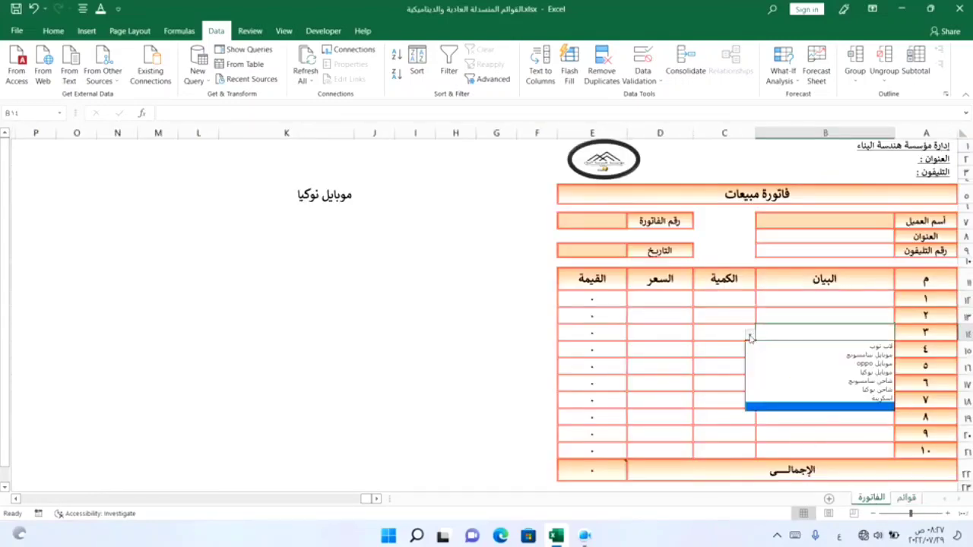
{"action": "left_click", "coordinate": [838, 385]}
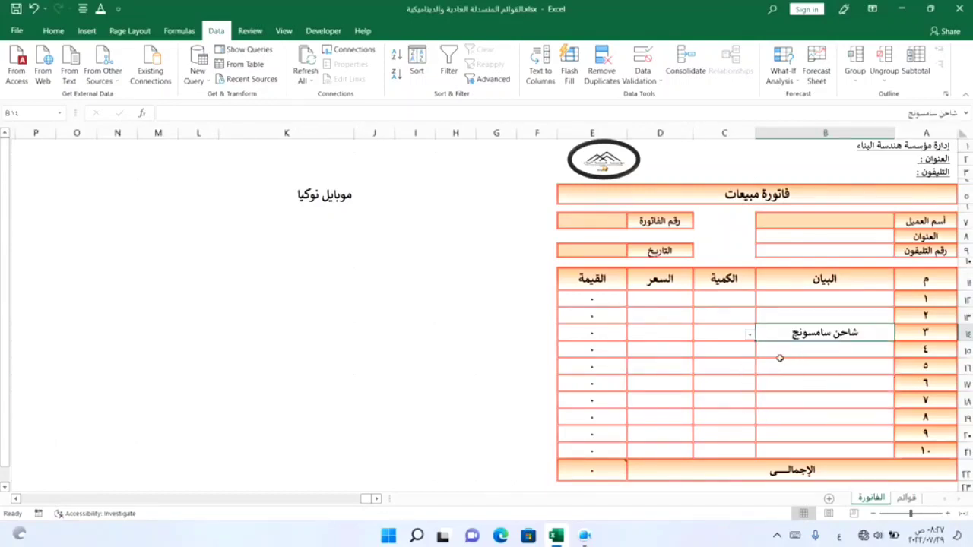
{"action": "left_click", "coordinate": [767, 355]}
{"action": "left_click", "coordinate": [751, 351]}
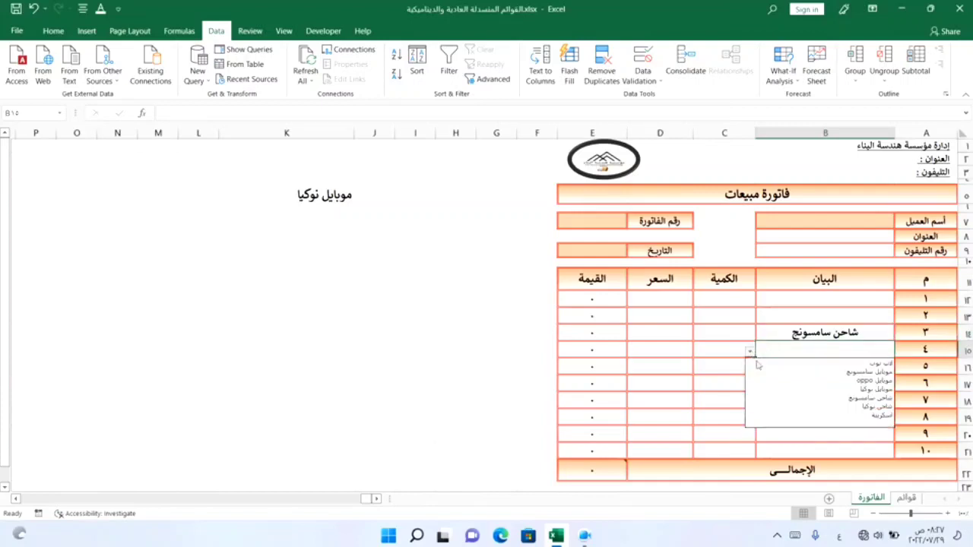
{"action": "left_click", "coordinate": [806, 407]}
{"action": "left_click", "coordinate": [768, 366]}
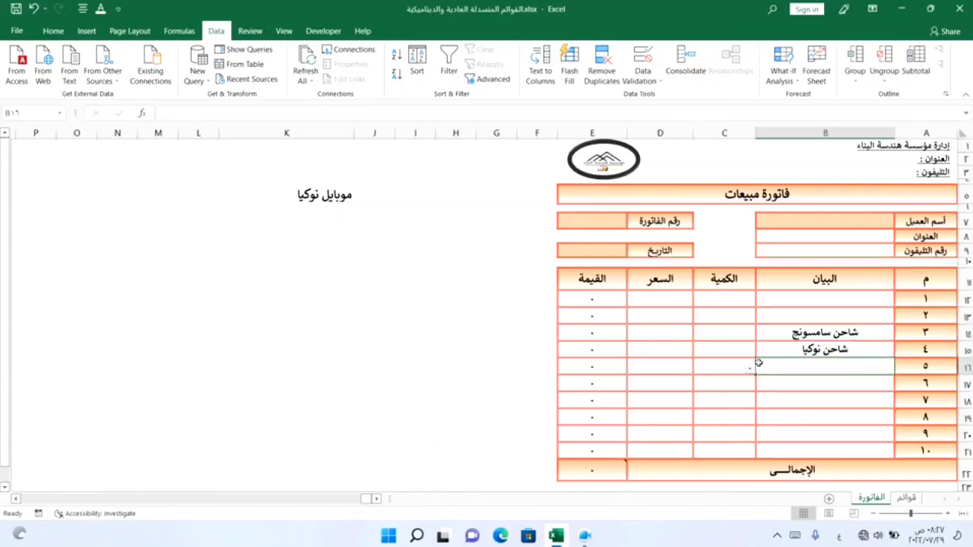
{"action": "left_click", "coordinate": [751, 369]}
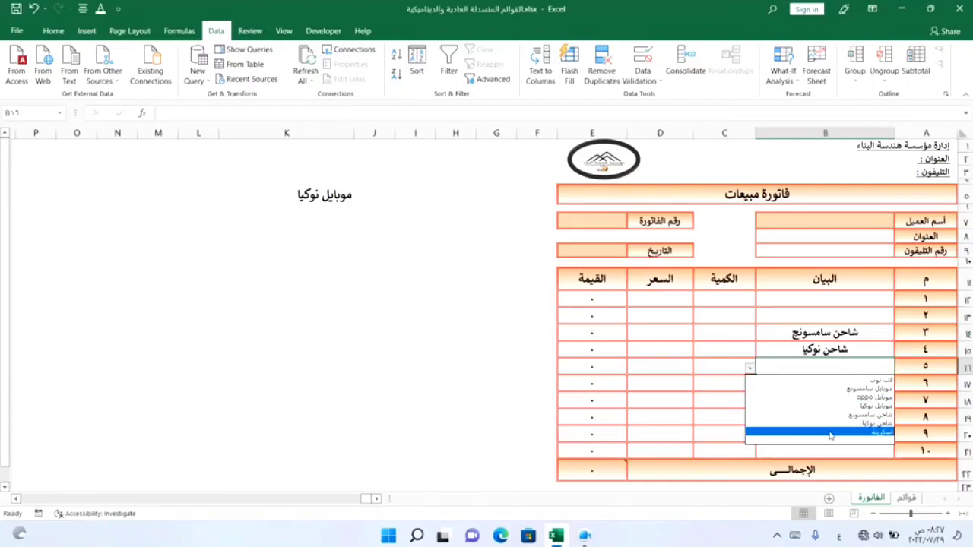
{"action": "left_click", "coordinate": [836, 432]}
Step: Add the products فلاشة ٣٢, فلاشة ٦٤ and وصلة usb in cells A9:A11 of the قوائم sheet
{"action": "left_click", "coordinate": [912, 499]}
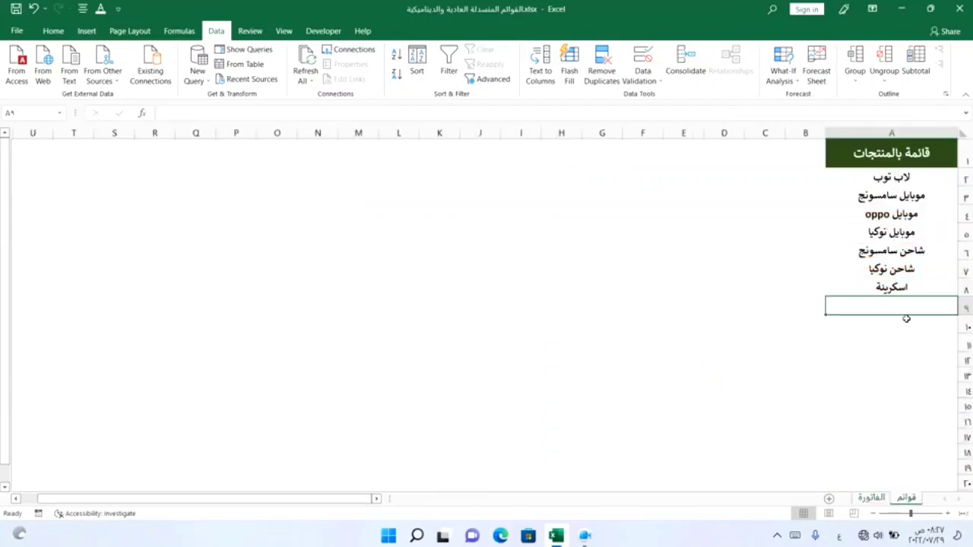
{"action": "type", "text": "فلا"}
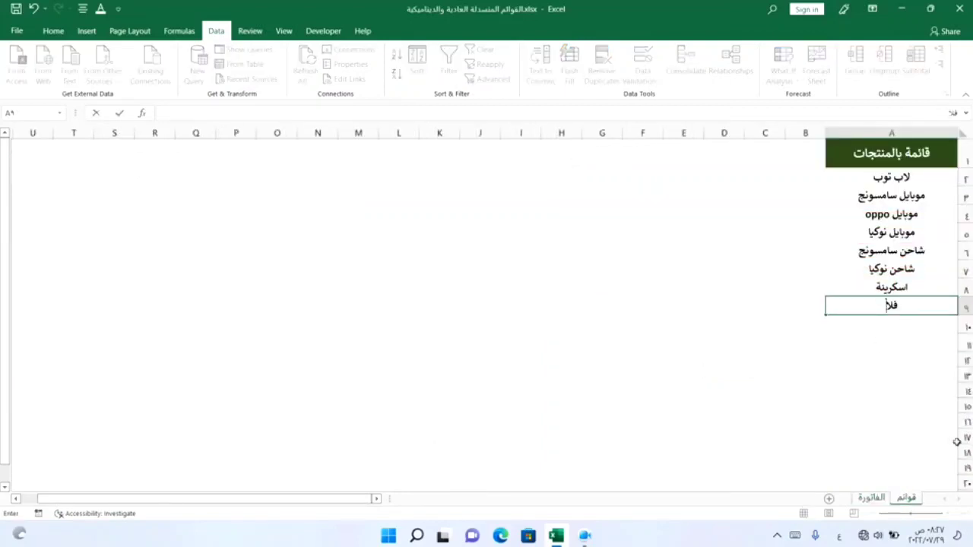
{"action": "type", "text": "شة ٣٢"}
{"action": "key", "text": "Return"}
{"action": "type", "text": "فلاشة "}
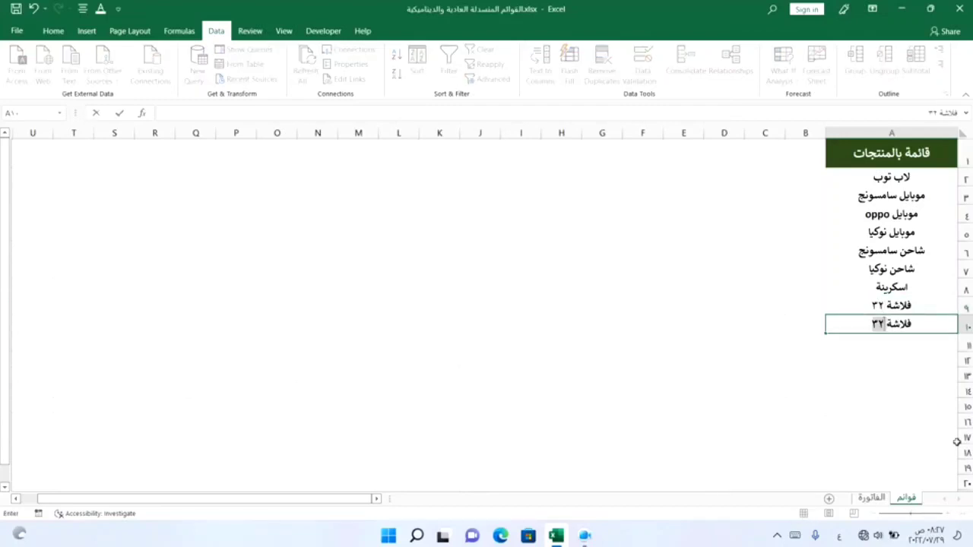
{"action": "type", "text": "٦٤"}
{"action": "key", "text": "Return"}
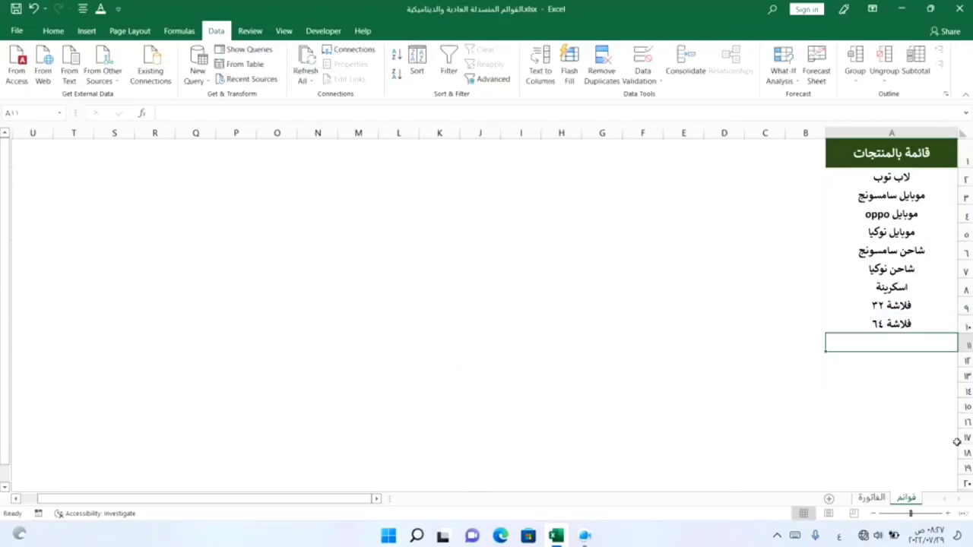
{"action": "type", "text": "وصلة"}
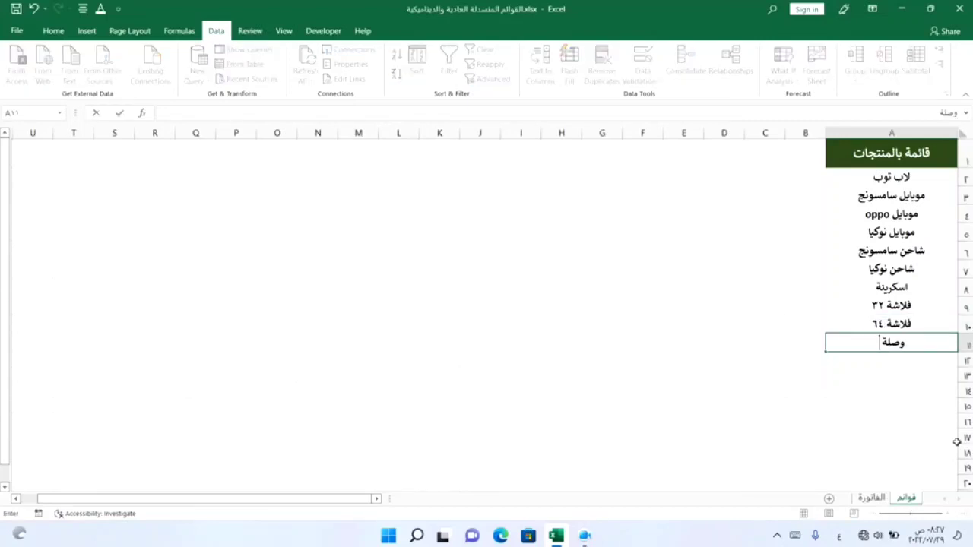
{"action": "key", "text": "alt+shift"}
{"action": "type", "text": "usb"}
{"action": "key", "text": "Return"}
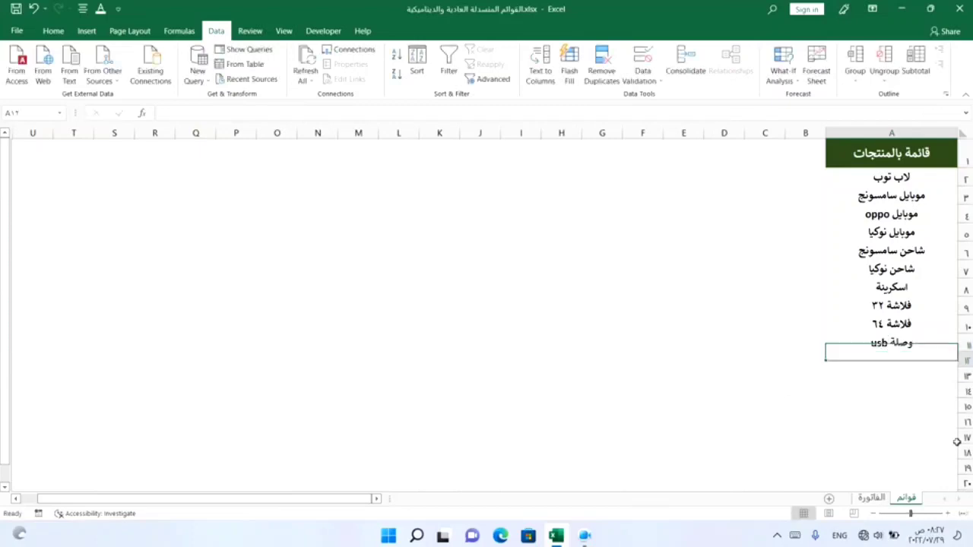
Step: Choose وصلة usb in cell B12 and اسكرينة in cell B13 of the الفاتورة sheet from their dropdown lists
{"action": "left_click", "coordinate": [870, 499]}
{"action": "left_click", "coordinate": [769, 301]}
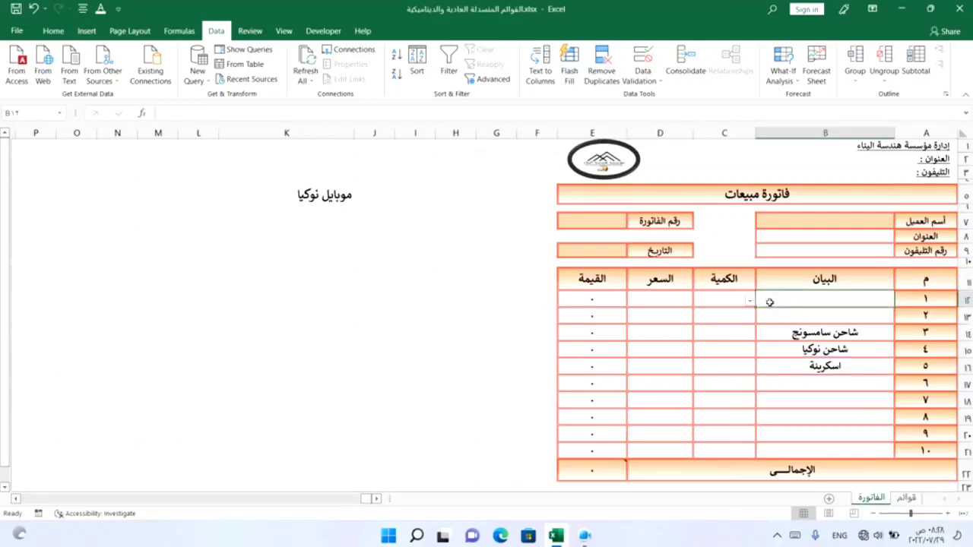
{"action": "left_click", "coordinate": [751, 303]}
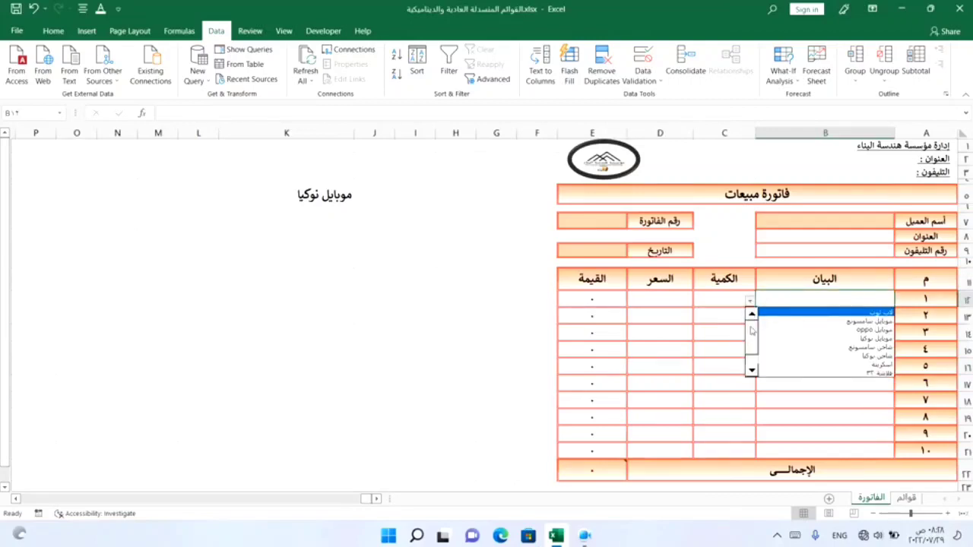
{"action": "scroll", "coordinate": [752, 331], "scroll_direction": "down", "scroll_amount": 2}
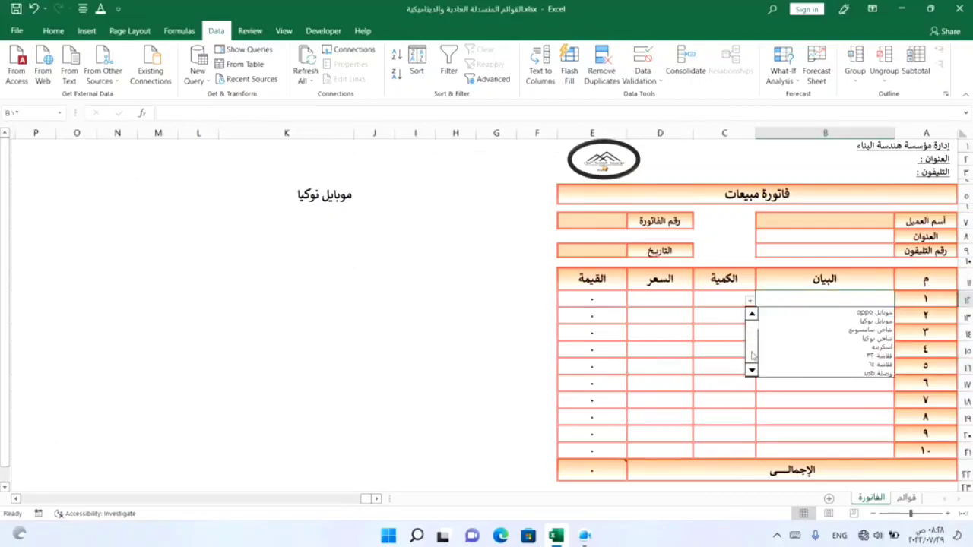
{"action": "left_click", "coordinate": [859, 375]}
{"action": "left_click", "coordinate": [767, 318]}
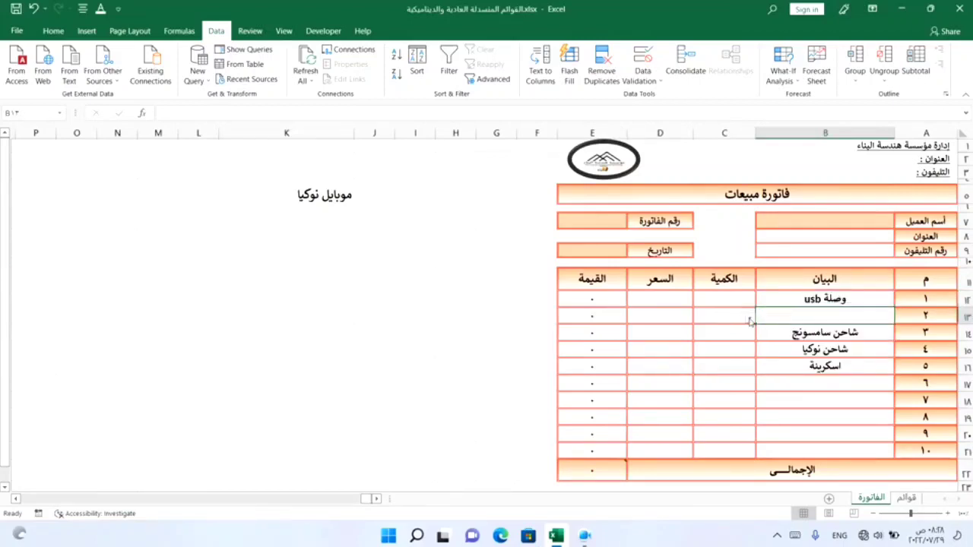
{"action": "left_click", "coordinate": [751, 319]}
{"action": "left_click", "coordinate": [806, 382]}
Step: Compare the product list on the قوائم sheet with the dropdown choices of cell B18 on the الفاتورة sheet
{"action": "left_click", "coordinate": [906, 498]}
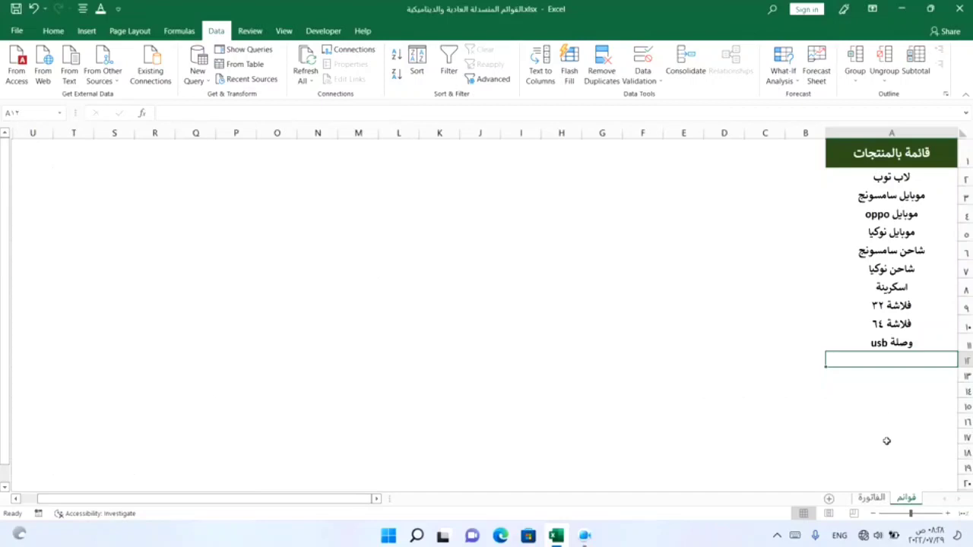
{"action": "left_click", "coordinate": [871, 498]}
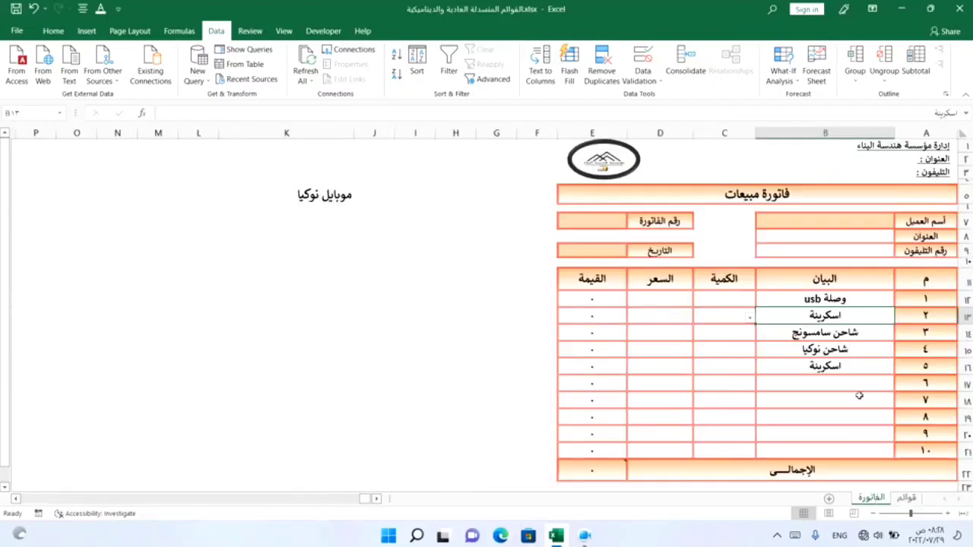
{"action": "left_click", "coordinate": [776, 397]}
{"action": "left_click", "coordinate": [749, 403]}
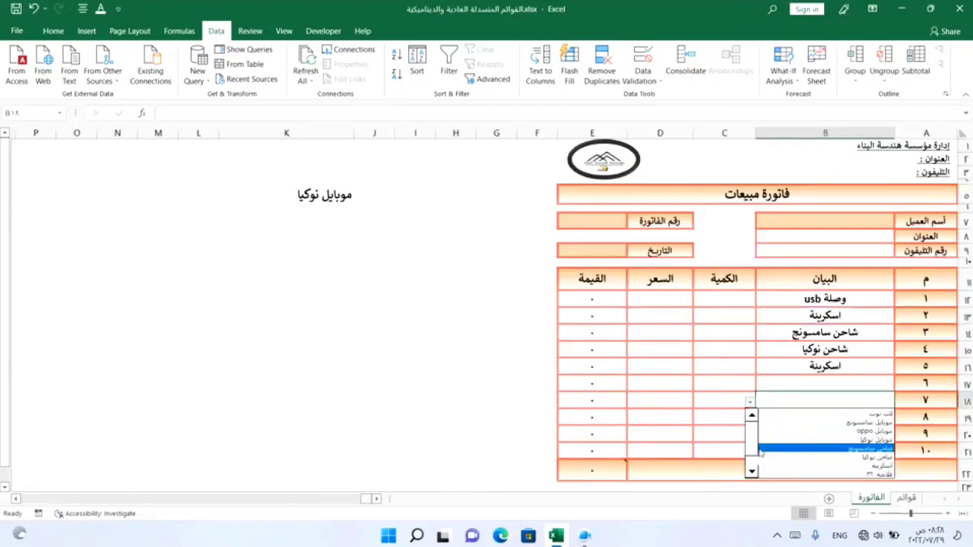
{"action": "left_click_drag", "start_coordinate": [757, 442], "coordinate": [757, 459]}
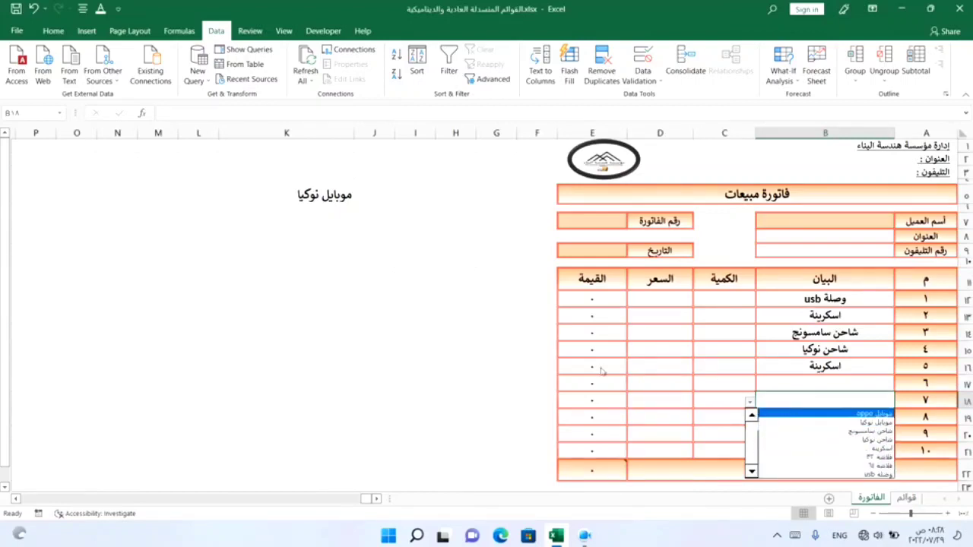
{"action": "key", "text": "Escape"}
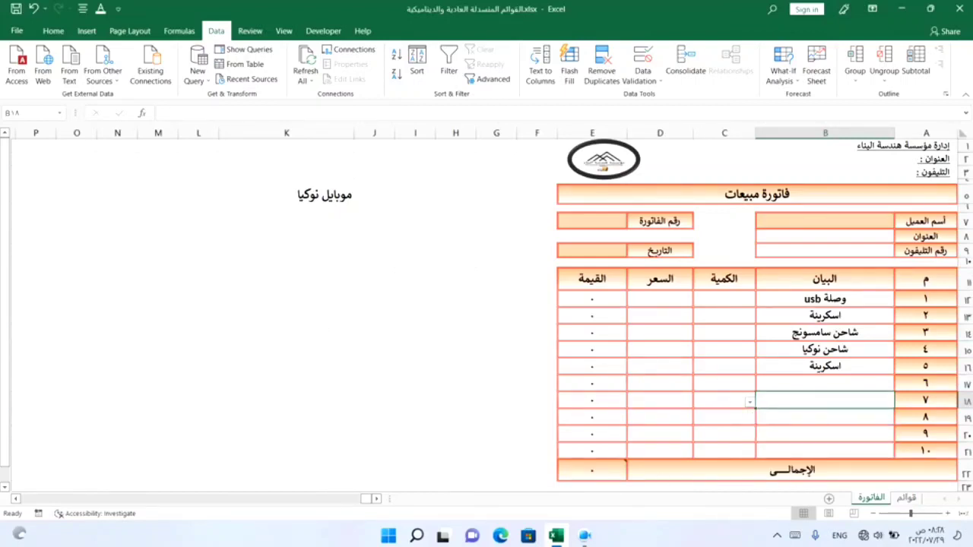
Step: Test whether cell B18 accepts the unlisted text hggfh, and clear the cell
{"action": "type", "text": "hggfh"}
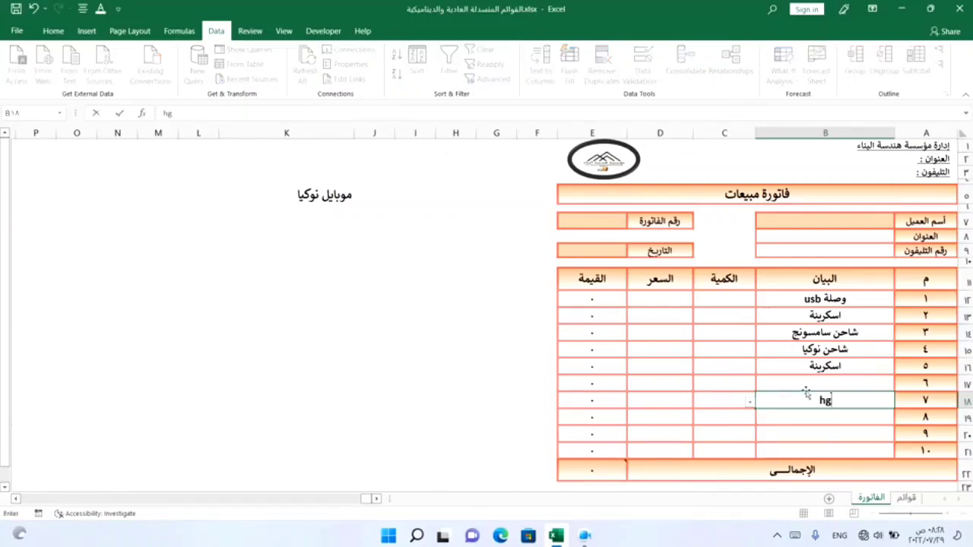
{"action": "left_click", "coordinate": [729, 389]}
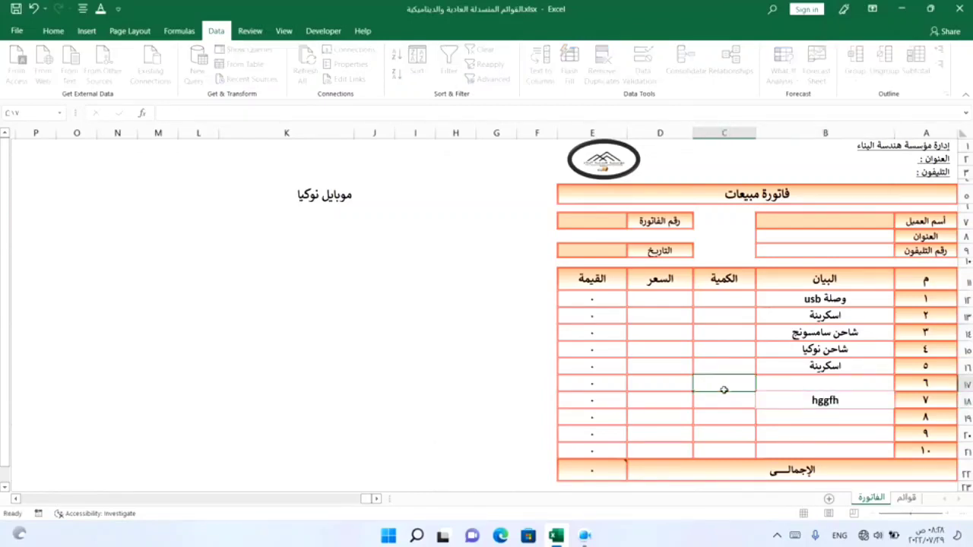
{"action": "left_click", "coordinate": [820, 401]}
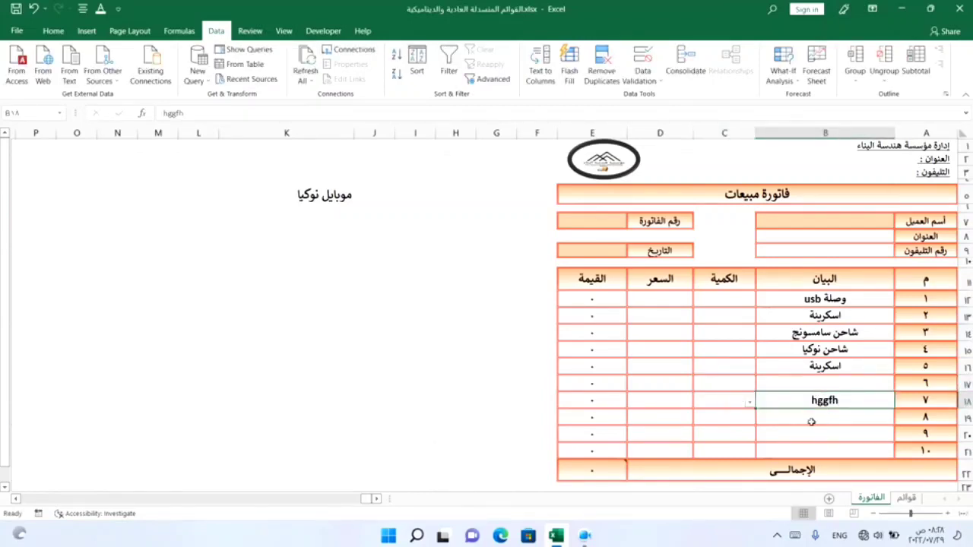
{"action": "key", "text": "Delete"}
Step: Review the input message and error alert settings of cell B18's data validation without changing them
{"action": "left_click", "coordinate": [659, 81]}
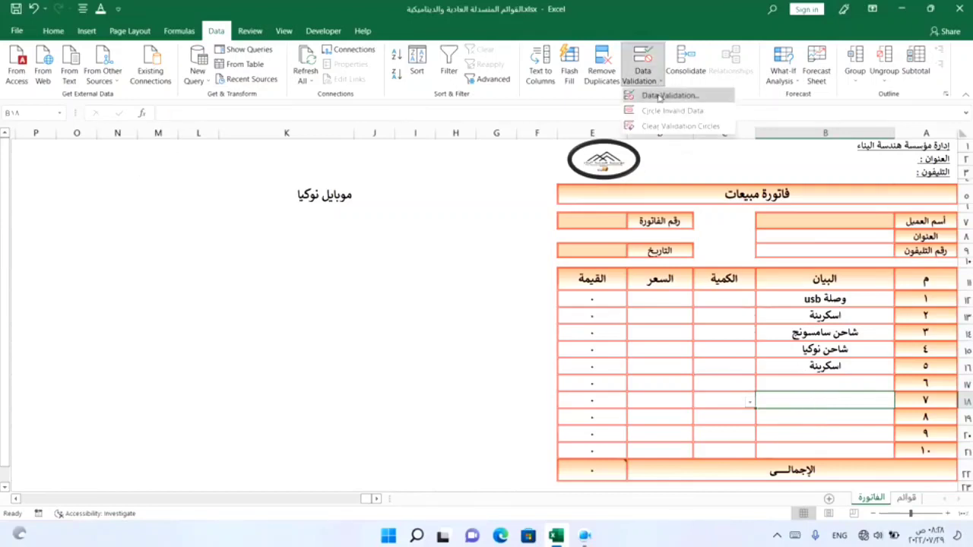
{"action": "left_click", "coordinate": [663, 95]}
{"action": "left_click", "coordinate": [275, 209]}
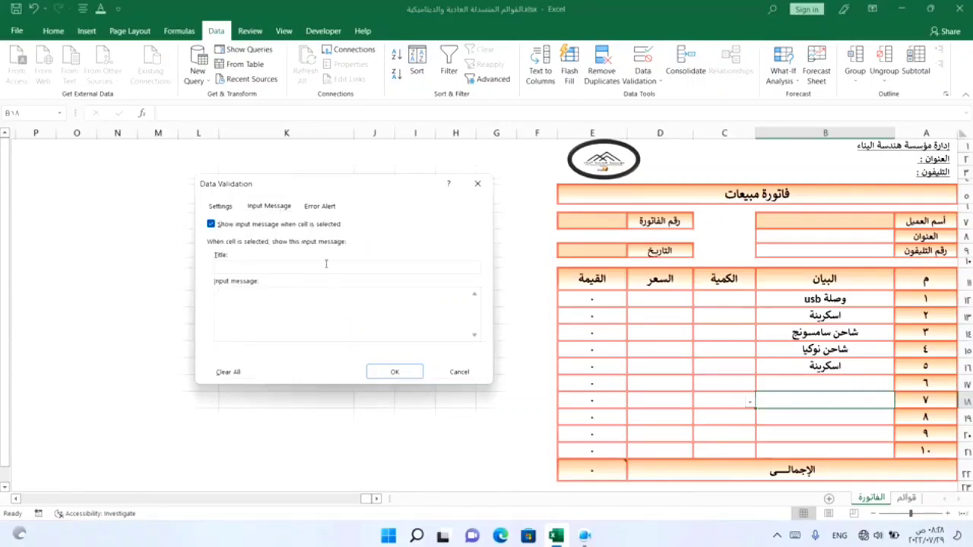
{"action": "left_click", "coordinate": [321, 209]}
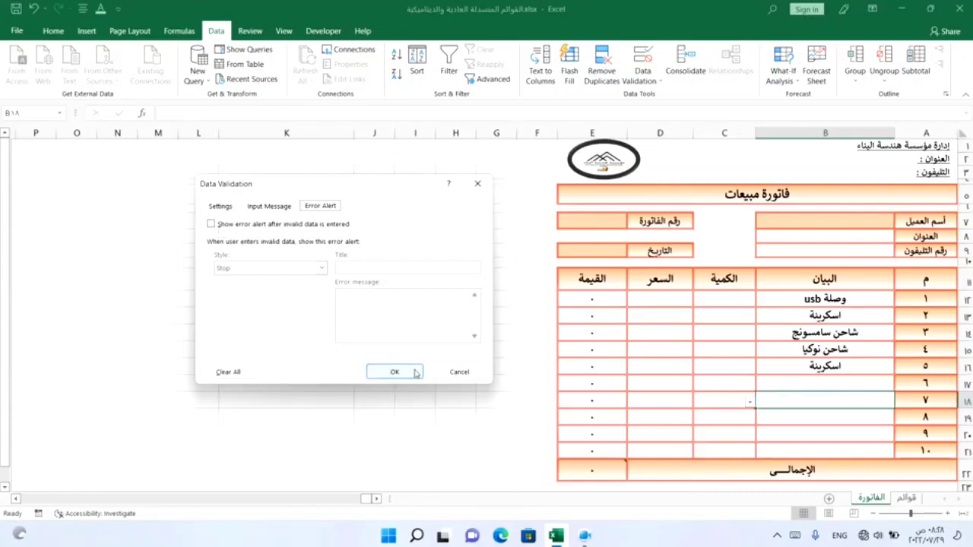
{"action": "left_click", "coordinate": [459, 372]}
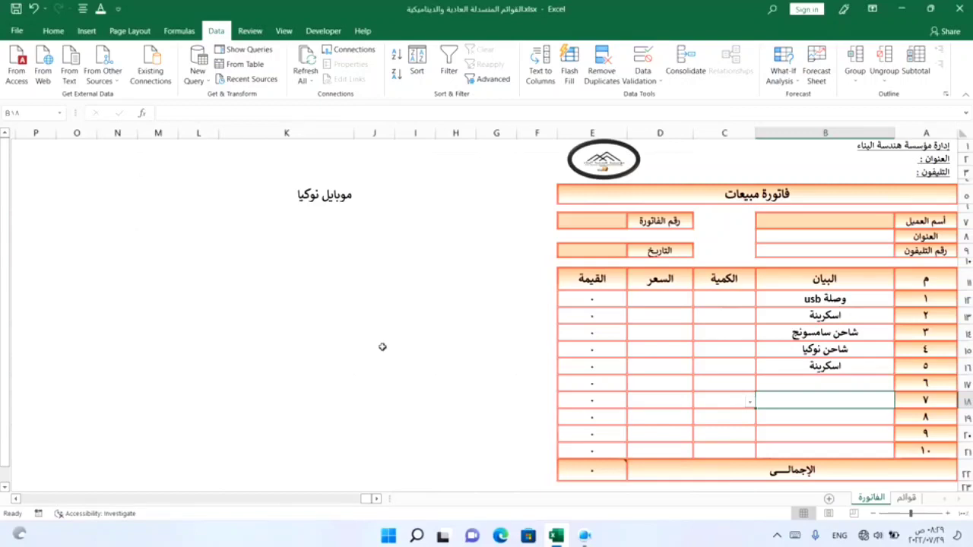
Step: Select cell K11 on the الفاتورة sheet, and clear cells A6:A14 of the product list on the قوائم sheet
{"action": "left_click", "coordinate": [294, 283]}
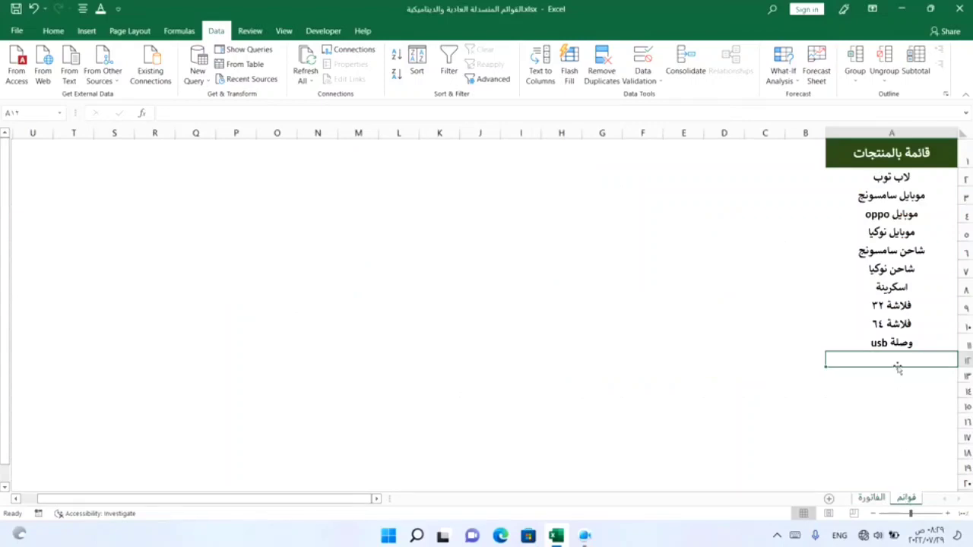
{"action": "left_click_drag", "start_coordinate": [909, 394], "coordinate": [905, 250]}
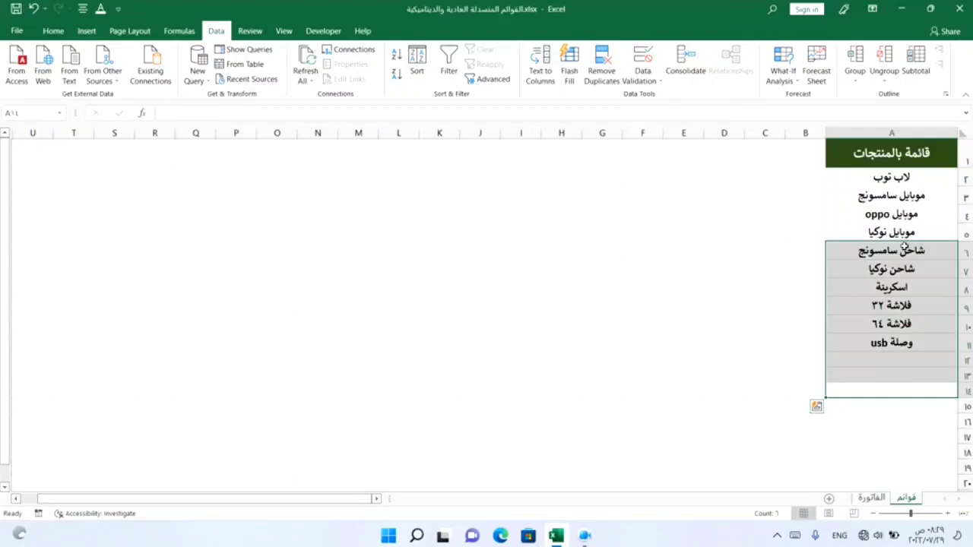
{"action": "key", "text": "Delete"}
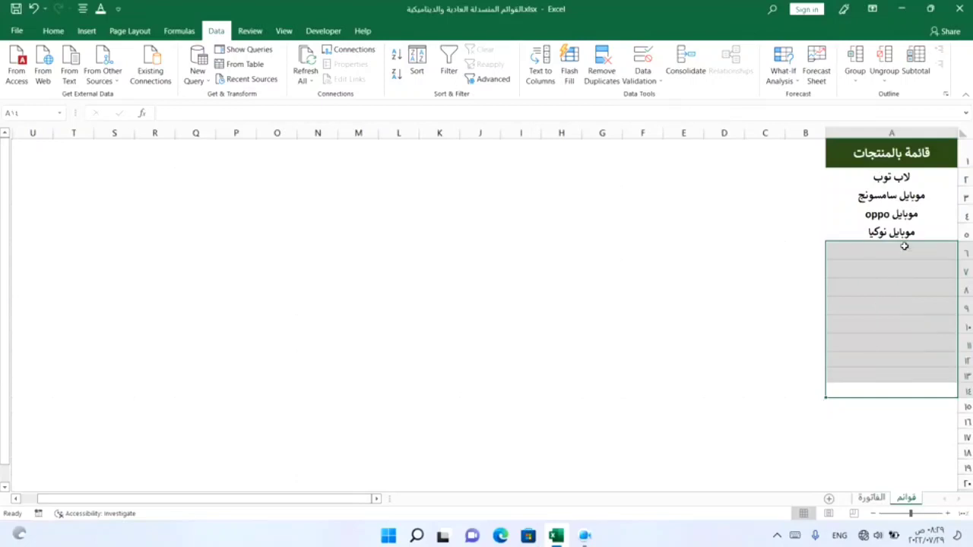
Step: Start an OFFSET formula in cell K11 of the الفاتورة sheet with reference قوائم!$A$2 and empty rows and cols arguments
{"action": "left_click", "coordinate": [875, 500]}
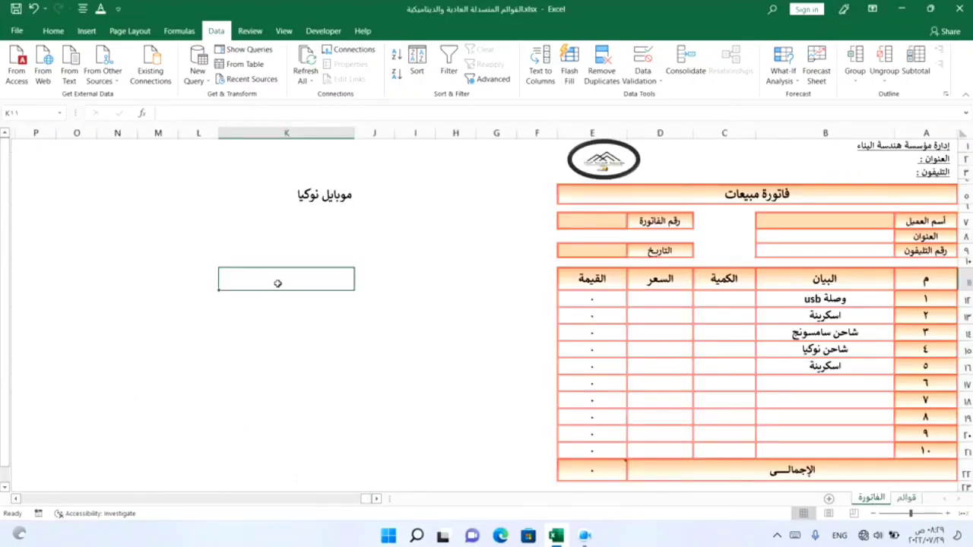
{"action": "type", "text": "="}
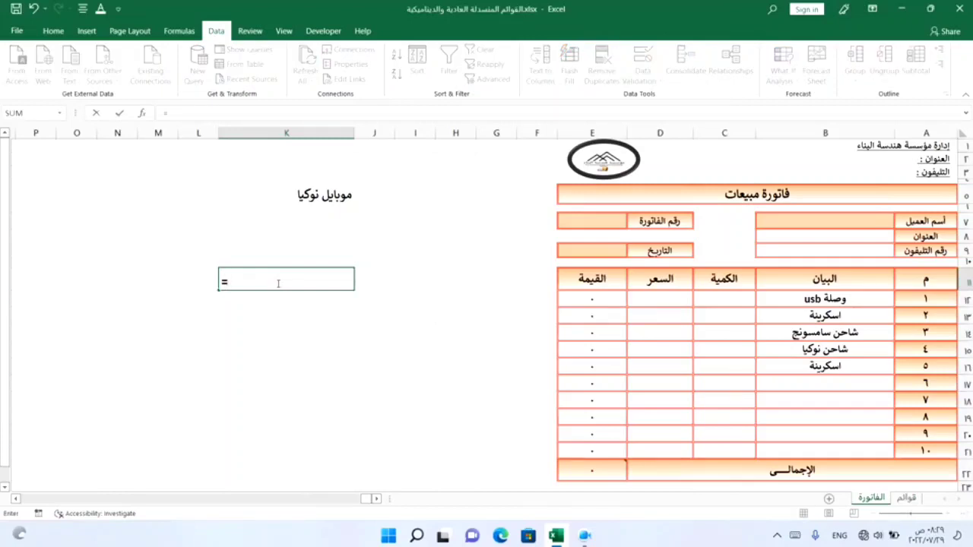
{"action": "type", "text": "of"}
{"action": "key", "text": "Tab"}
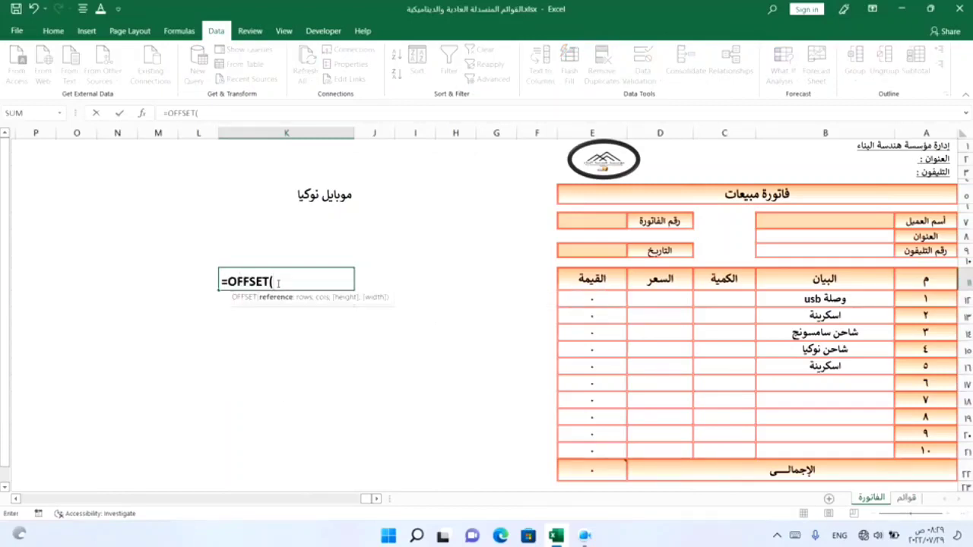
{"action": "left_click", "coordinate": [904, 502]}
{"action": "left_click", "coordinate": [896, 179]}
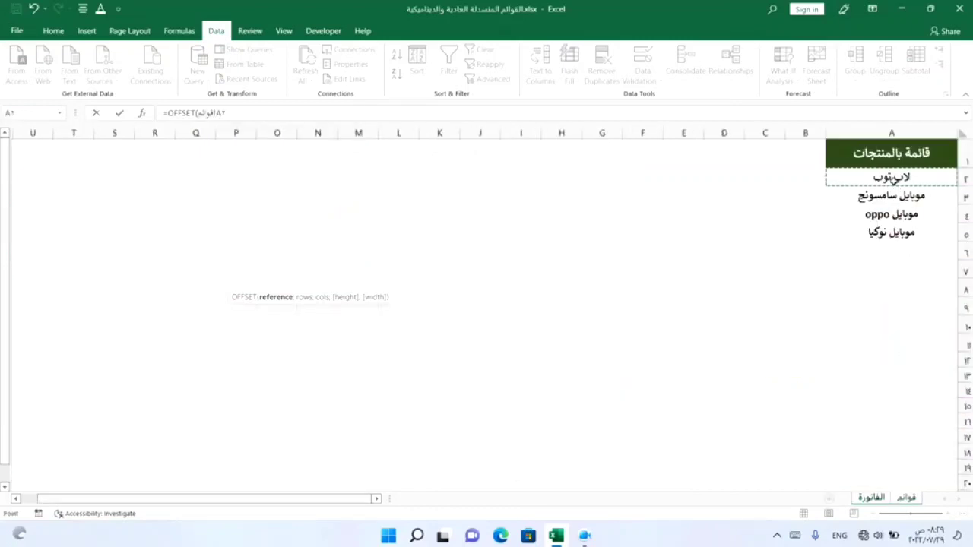
{"action": "key", "text": "F4"}
{"action": "type", "text": ","}
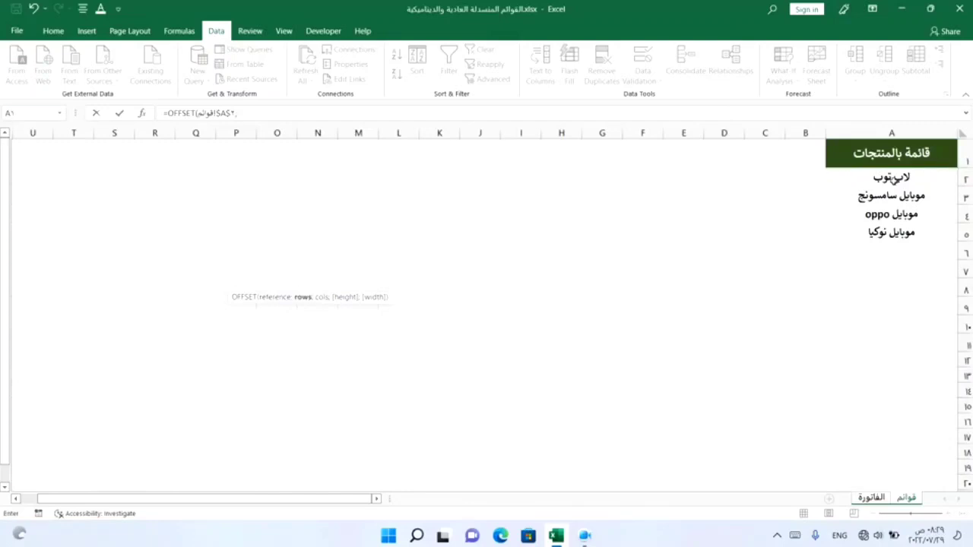
{"action": "type", "text": ","}
{"action": "type", "text": ","}
Step: Complete the OFFSET formula with COUNTA(قوائم!A:A) as the height and 1 as the width
{"action": "type", "text": "cou"}
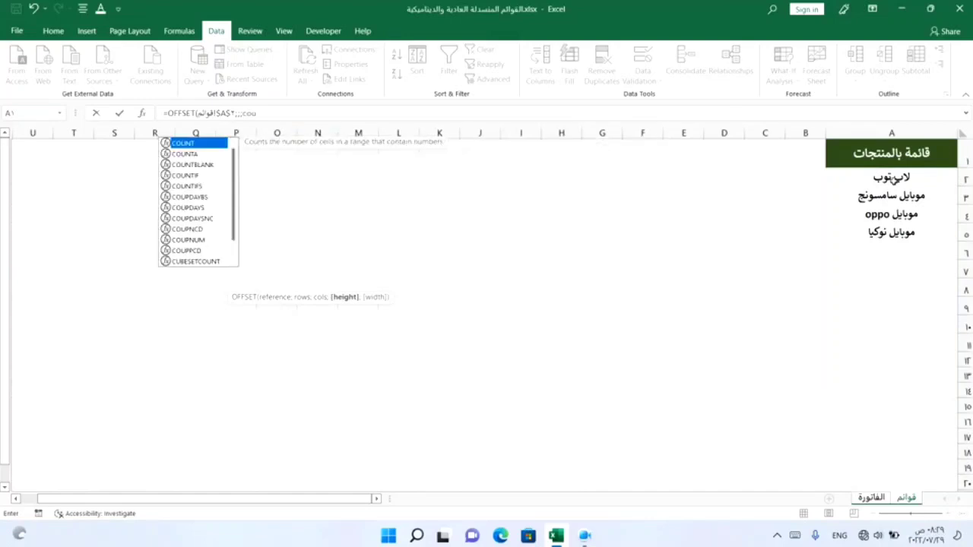
{"action": "key", "text": "Down"}
{"action": "key", "text": "Tab"}
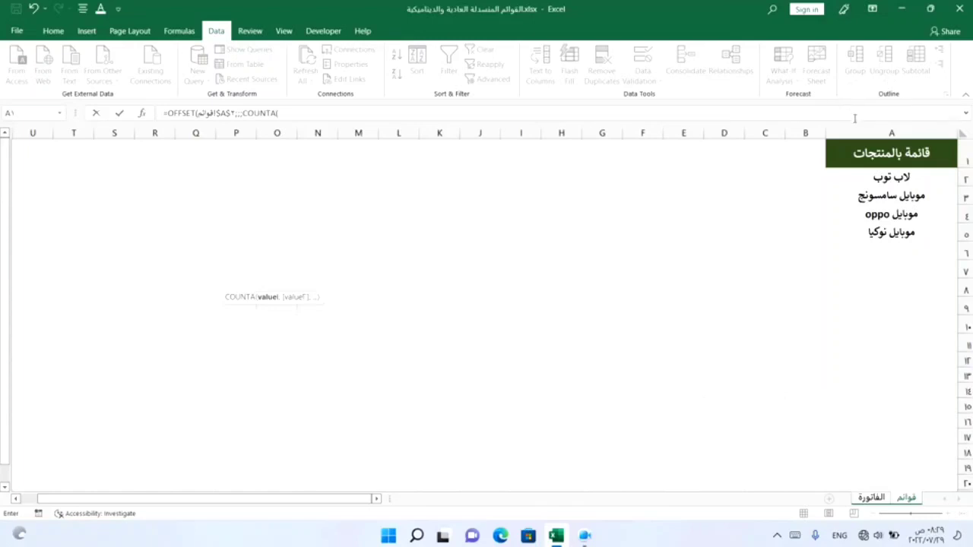
{"action": "left_click", "coordinate": [865, 133]}
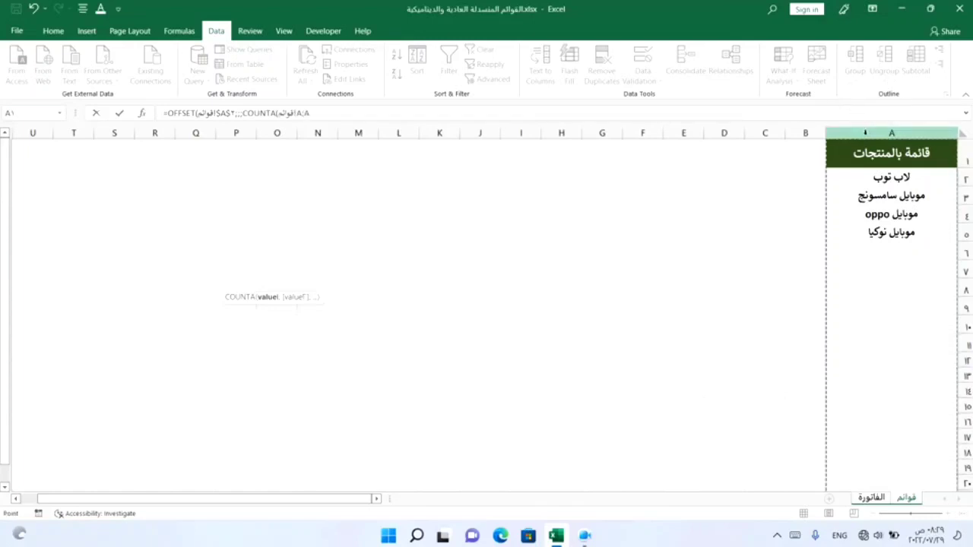
{"action": "type", "text": ");"}
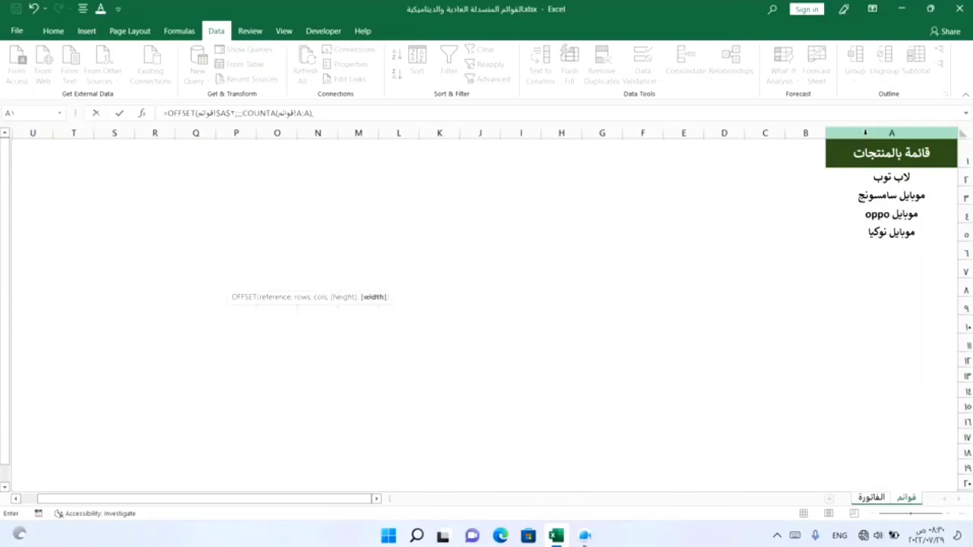
{"action": "type", "text": "1)"}
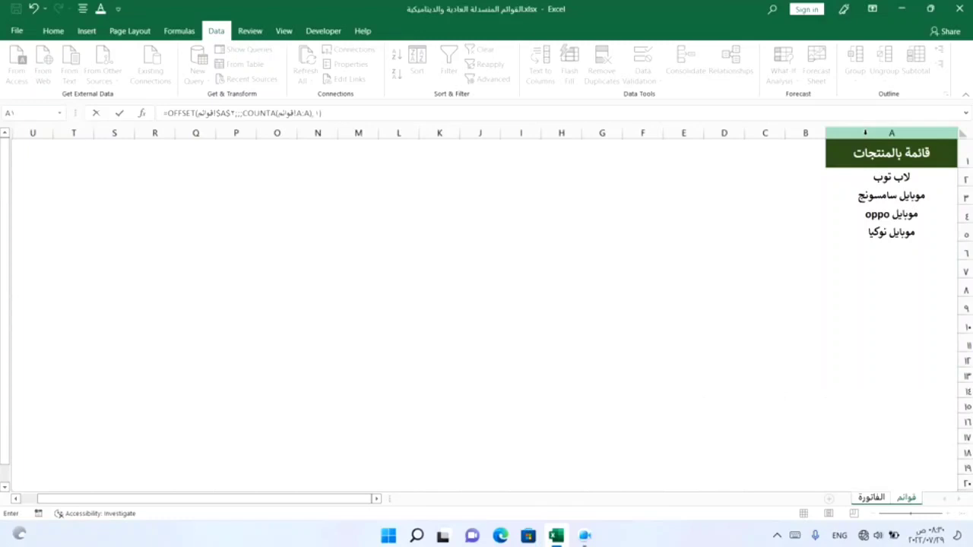
{"action": "key", "text": "Return"}
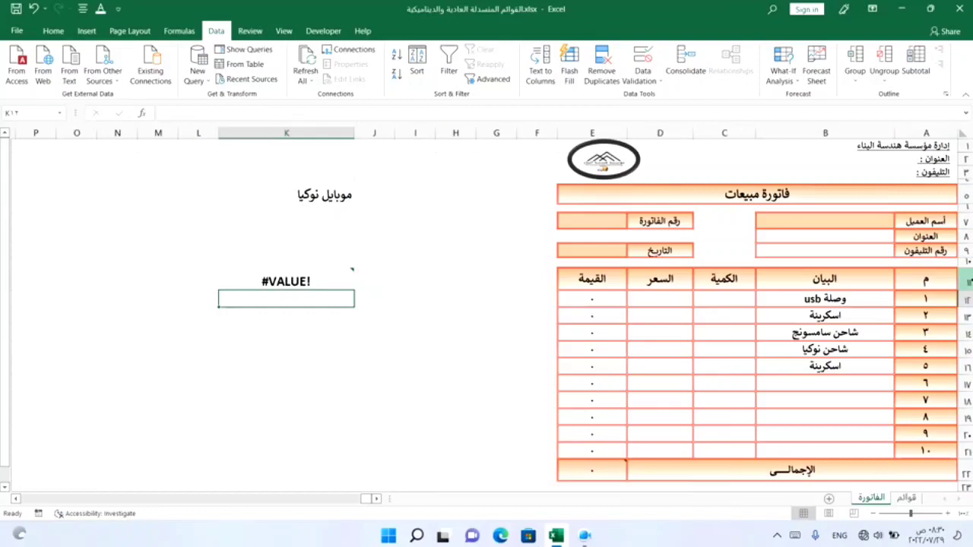
Step: Copy the full OFFSET formula text from cell K11 on the الفاتورة sheet
{"action": "left_click", "coordinate": [906, 498]}
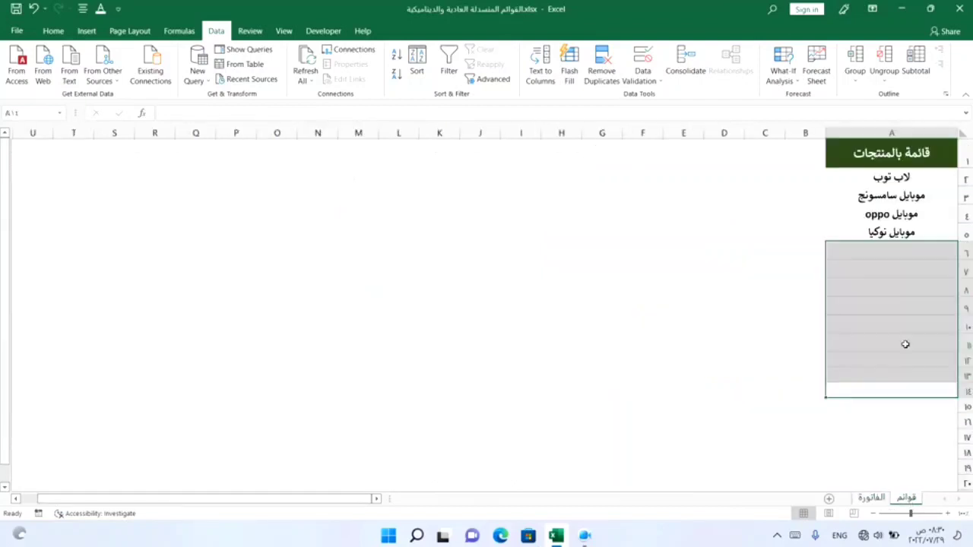
{"action": "left_click", "coordinate": [891, 342]}
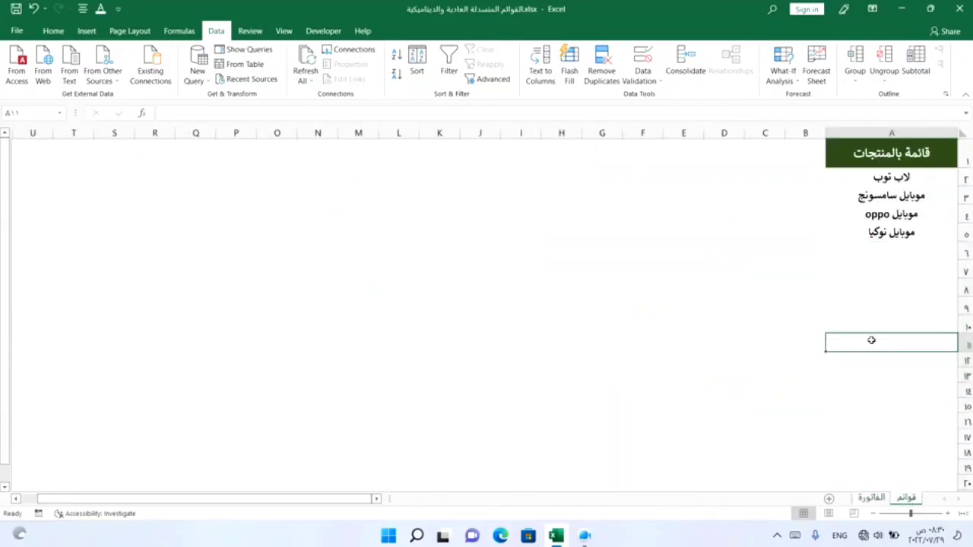
{"action": "left_click", "coordinate": [864, 498]}
{"action": "left_click", "coordinate": [280, 283]}
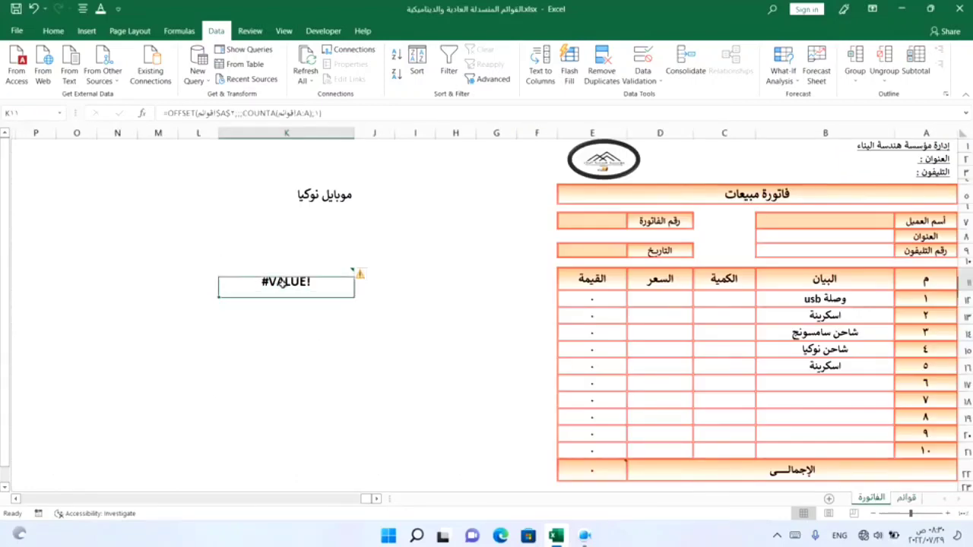
{"action": "double_click", "coordinate": [271, 282]}
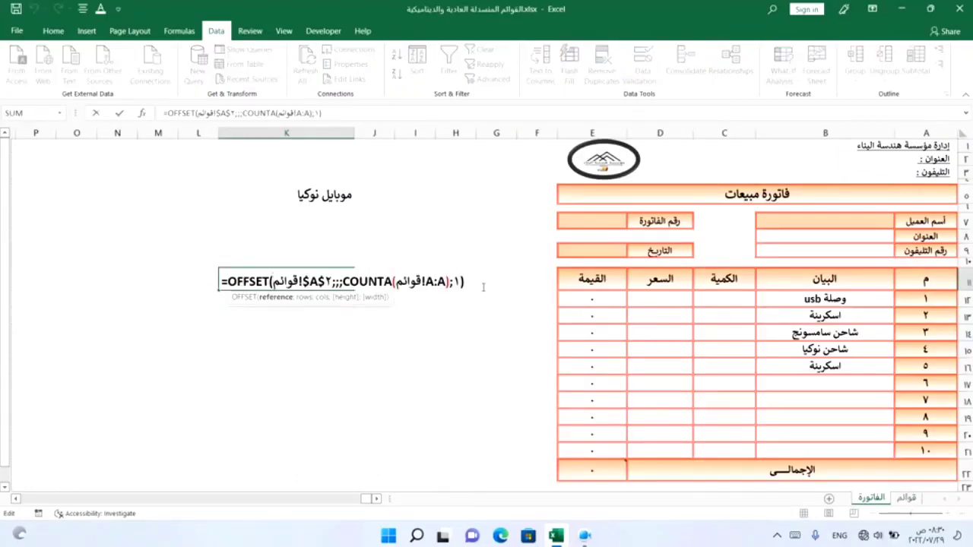
{"action": "left_click_drag", "start_coordinate": [463, 283], "coordinate": [168, 286]}
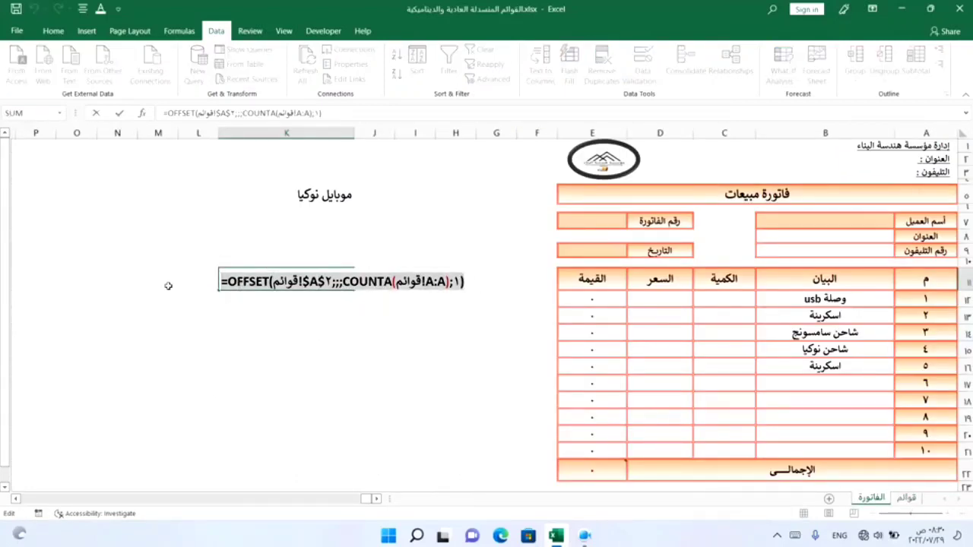
{"action": "key", "text": "Escape"}
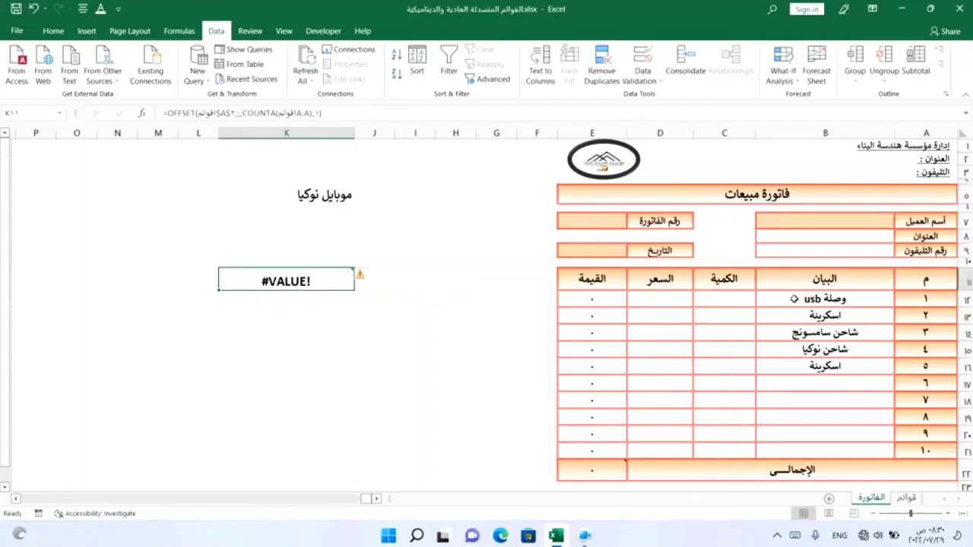
Step: Replace the list validation source of cells B12:B21 with =OFFSET(قوائم!$A$2;;;COUNTA(قوائم!A:A);1)
{"action": "left_click_drag", "start_coordinate": [794, 300], "coordinate": [804, 450]}
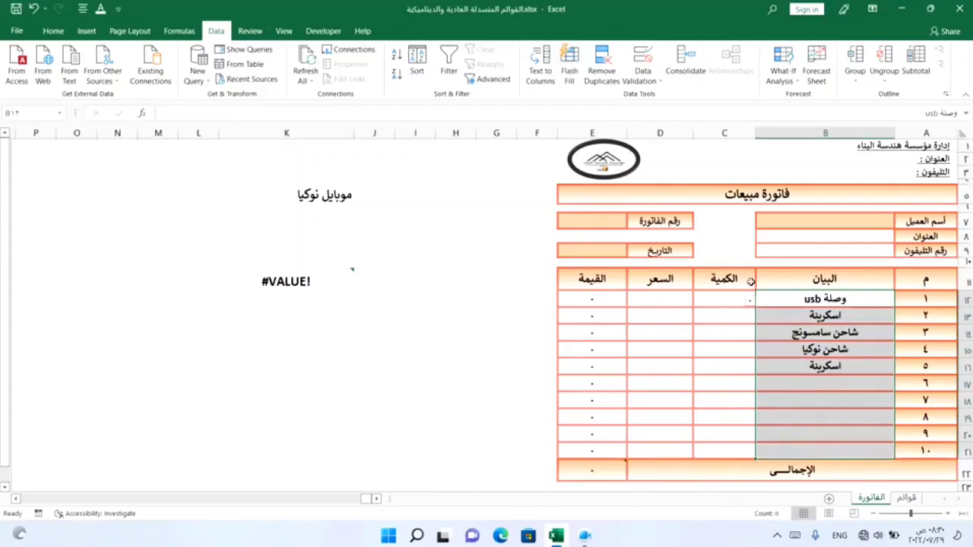
{"action": "left_click", "coordinate": [644, 79]}
{"action": "left_click", "coordinate": [649, 97]}
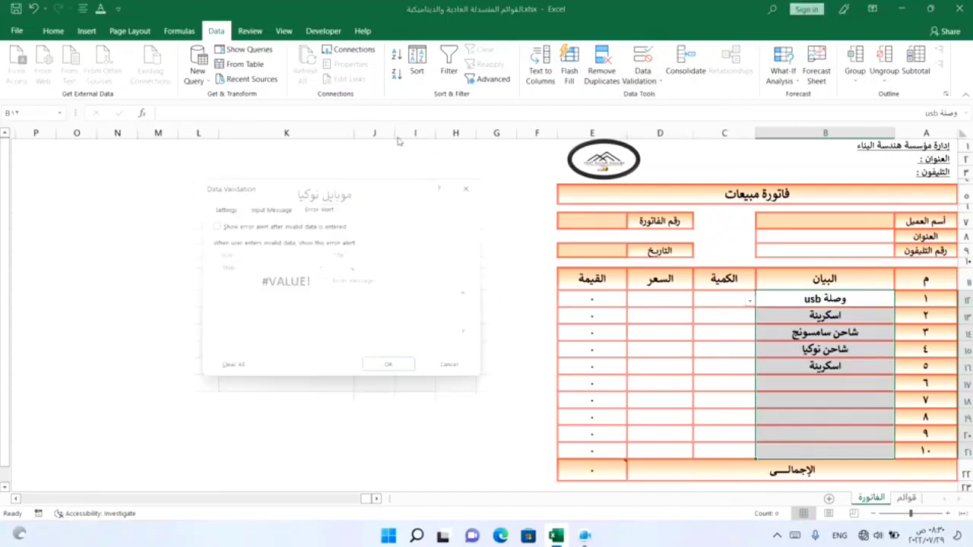
{"action": "left_click", "coordinate": [227, 210]}
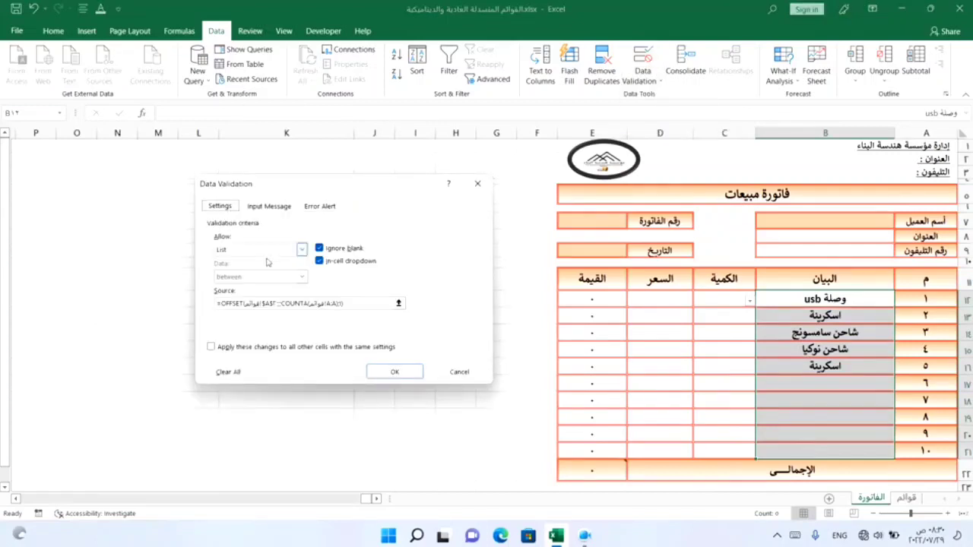
{"action": "left_click", "coordinate": [355, 303]}
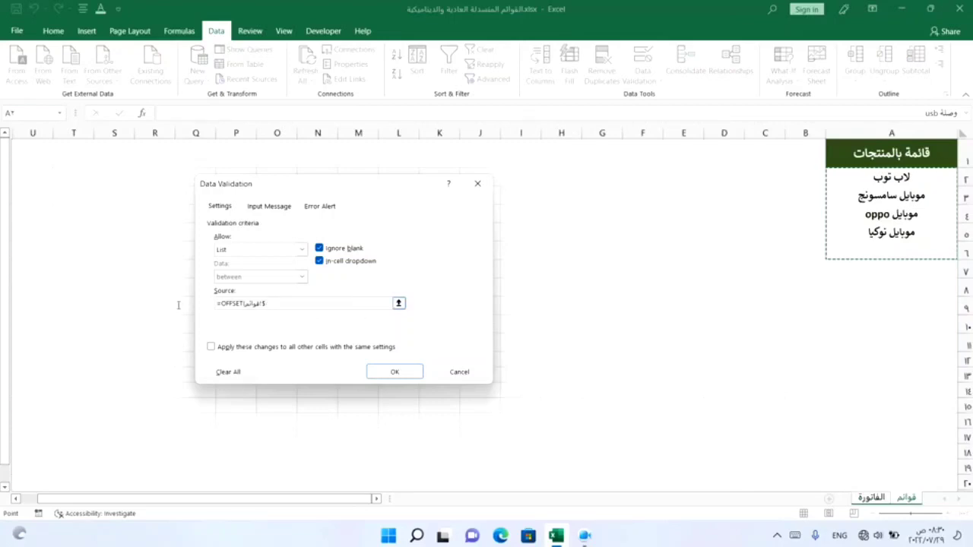
{"action": "left_click_drag", "start_coordinate": [356, 303], "coordinate": [173, 304]}
{"action": "key", "text": "Delete"}
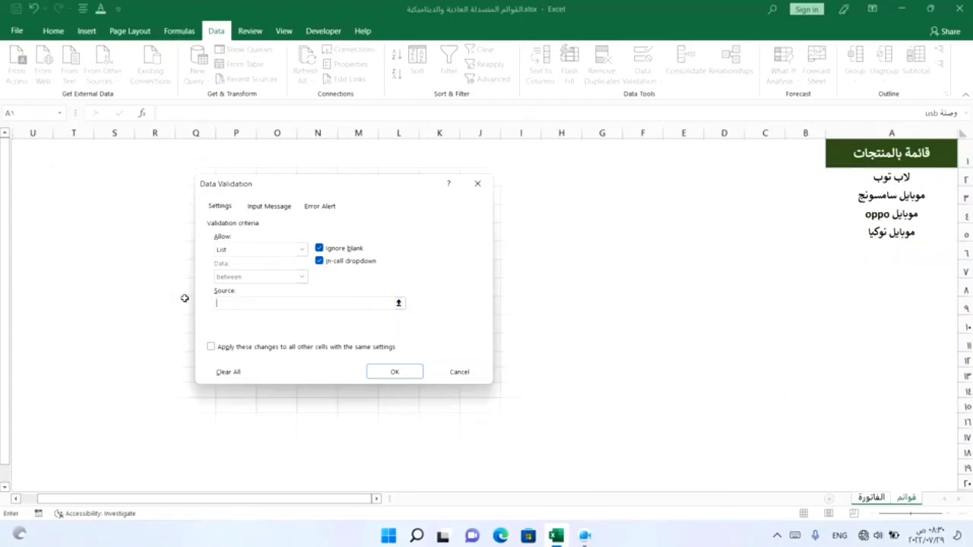
{"action": "type", "text": "=OFFSET(قوائم!$A$1;;;COUNTA(قوائم!A:A);1)"}
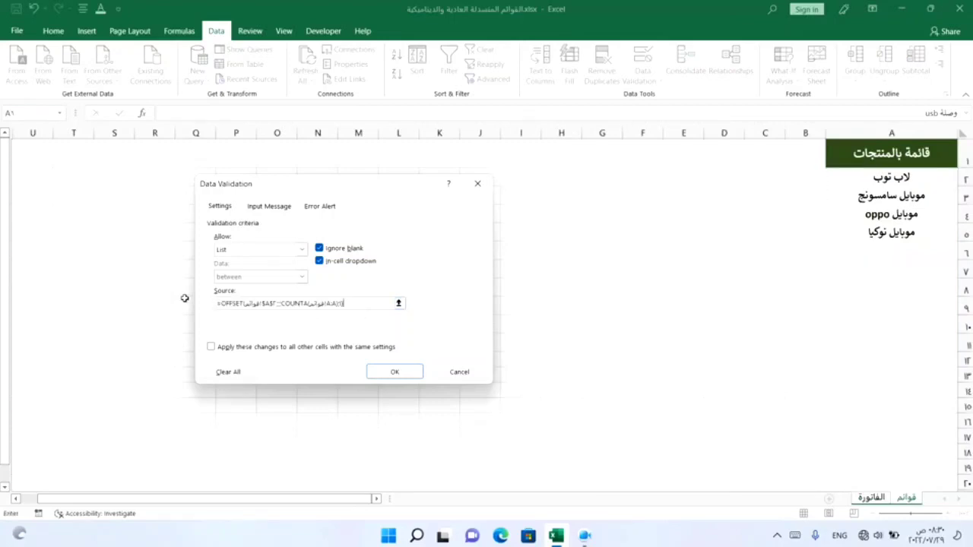
{"action": "left_click", "coordinate": [394, 372]}
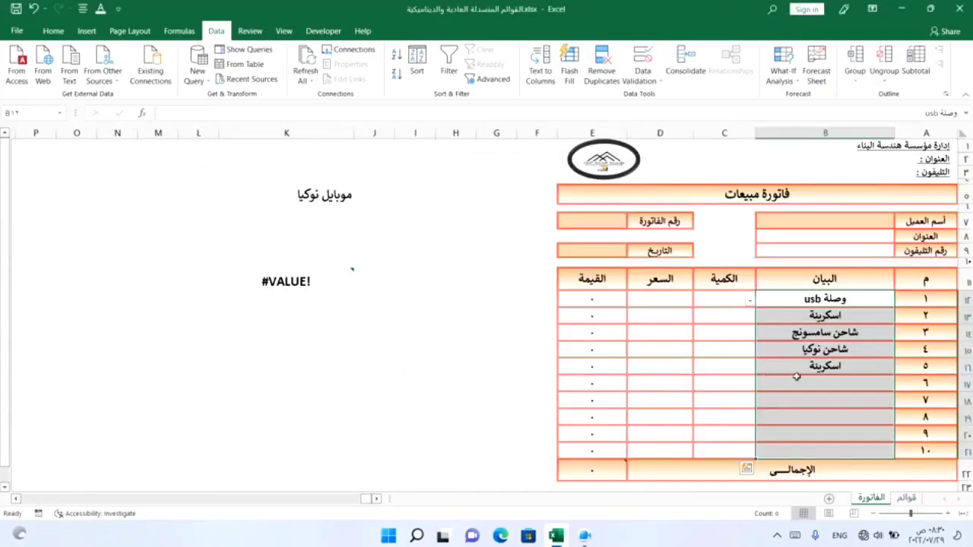
Step: Choose موبايل نوكيا from the dropdown list in cell B17
{"action": "left_click", "coordinate": [796, 378]}
{"action": "left_click", "coordinate": [750, 386]}
{"action": "left_click", "coordinate": [776, 415]}
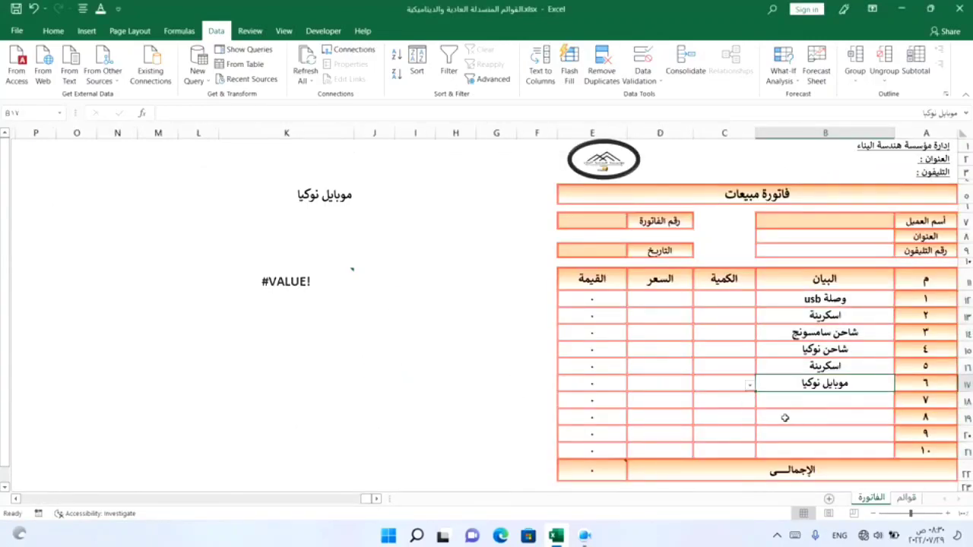
Step: Clear the helper cells K3:K14 beside the invoice, and select cell B18
{"action": "left_click_drag", "start_coordinate": [286, 172], "coordinate": [293, 335]}
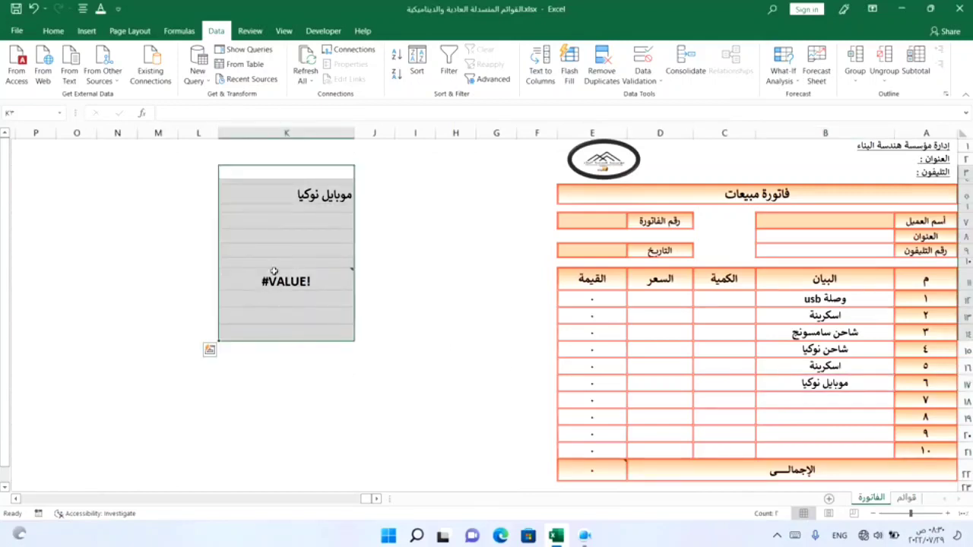
{"action": "key", "text": "Delete"}
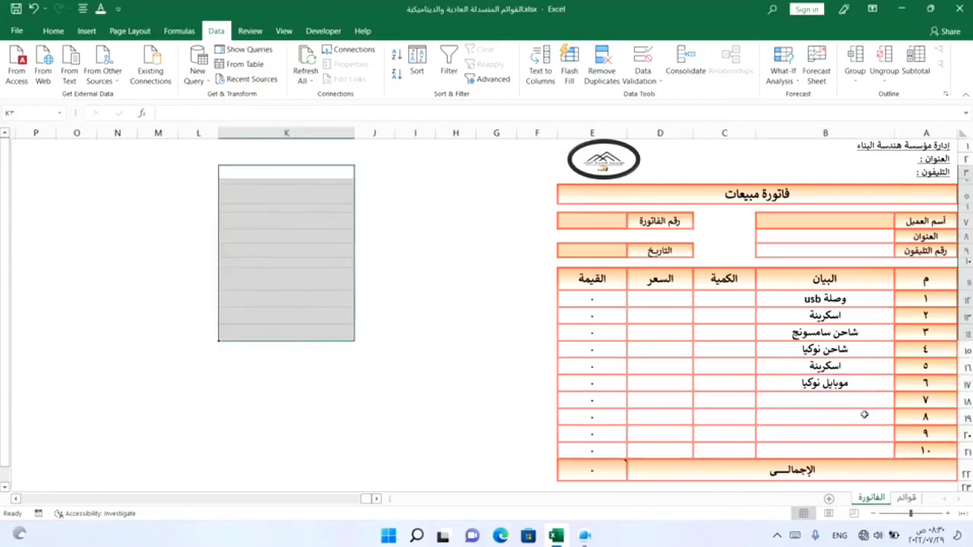
{"action": "left_click", "coordinate": [836, 403]}
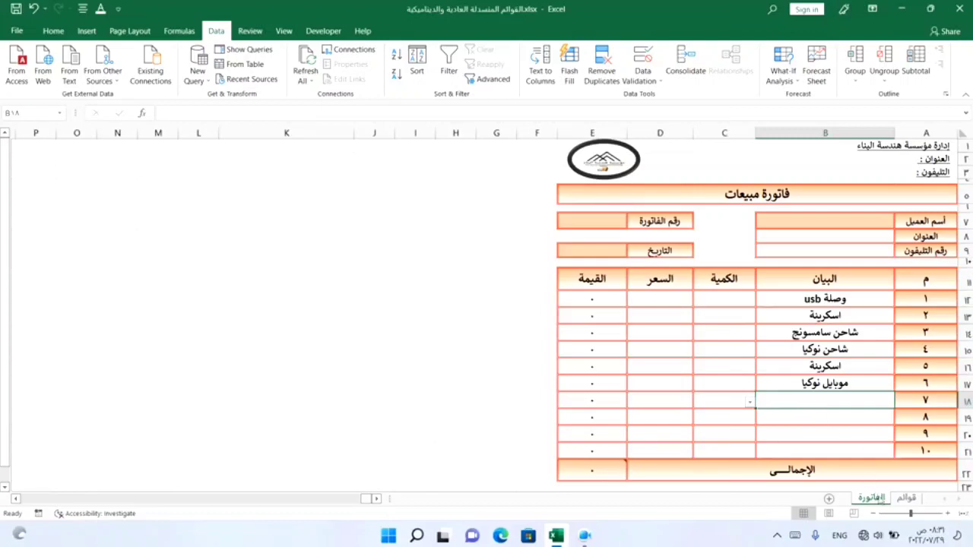
Step: Compare the product list on the قوائم sheet with the dropdown choices of cell B18 on the الفاتورة sheet
{"action": "left_click", "coordinate": [908, 499]}
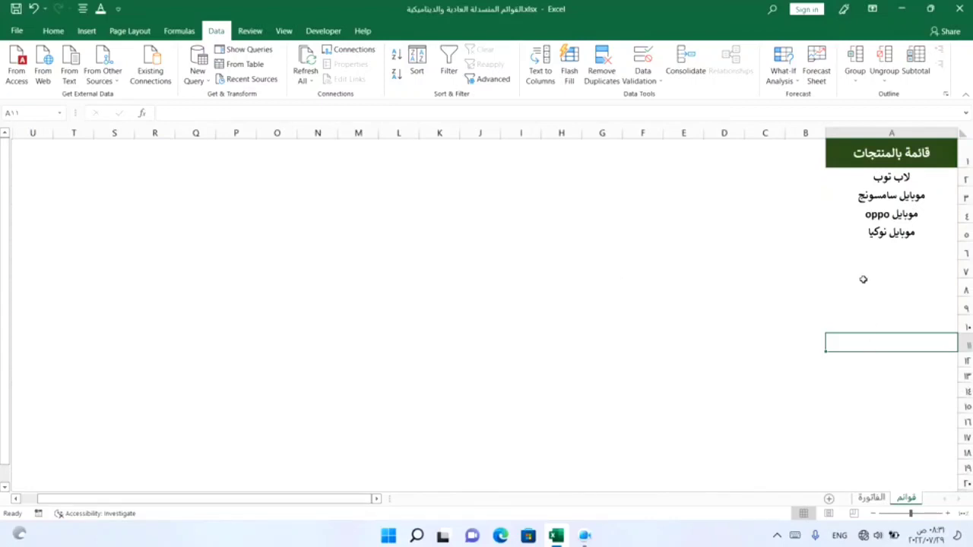
{"action": "left_click", "coordinate": [871, 499]}
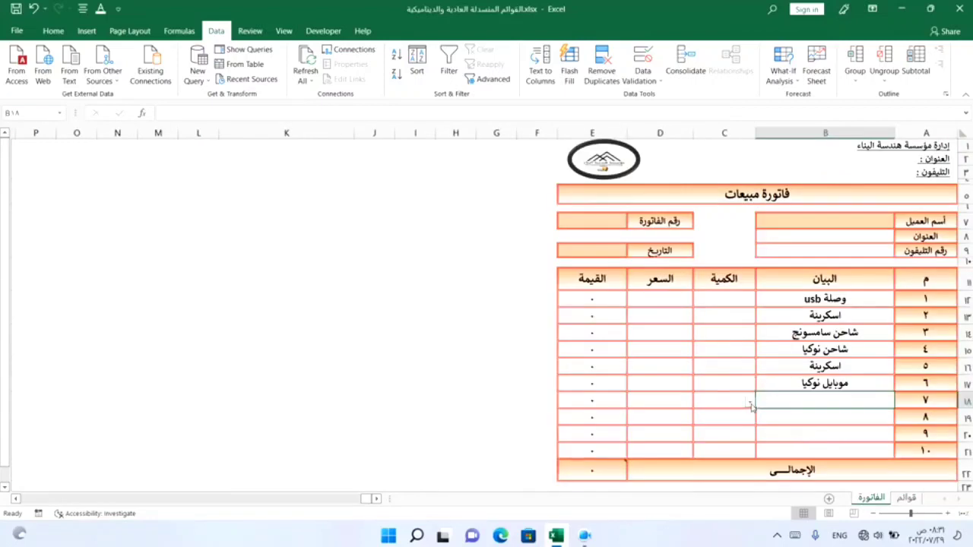
{"action": "left_click", "coordinate": [750, 403]}
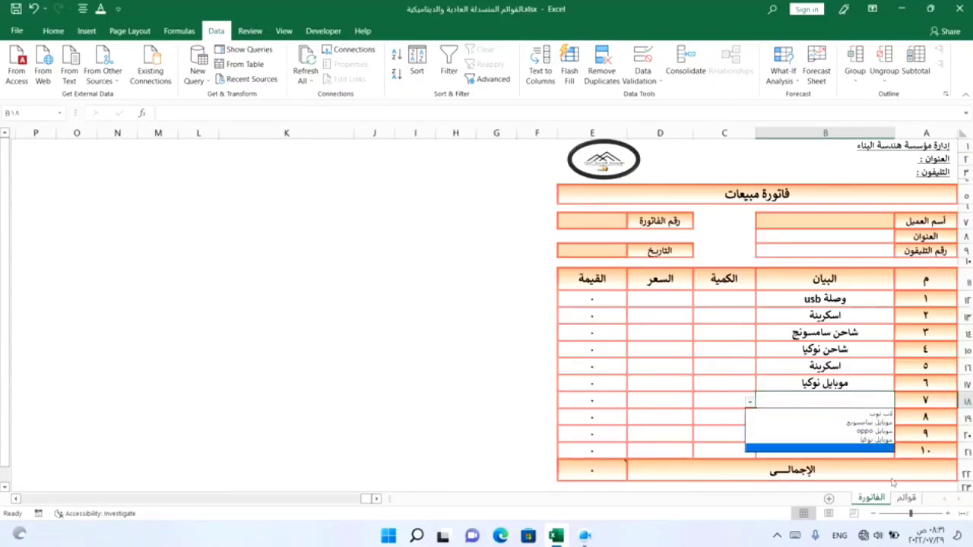
Step: Clear cells A4:A8 on the قوائم sheet, and check the dropdown choices of cell B18 on the الفاتورة sheet
{"action": "left_click", "coordinate": [899, 498]}
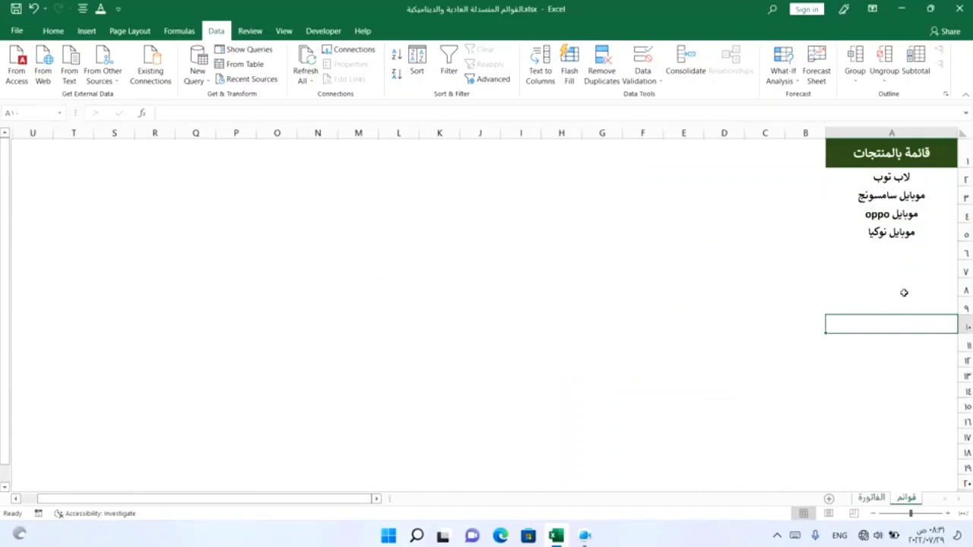
{"action": "left_click_drag", "start_coordinate": [904, 291], "coordinate": [902, 213]}
{"action": "key", "text": "Delete"}
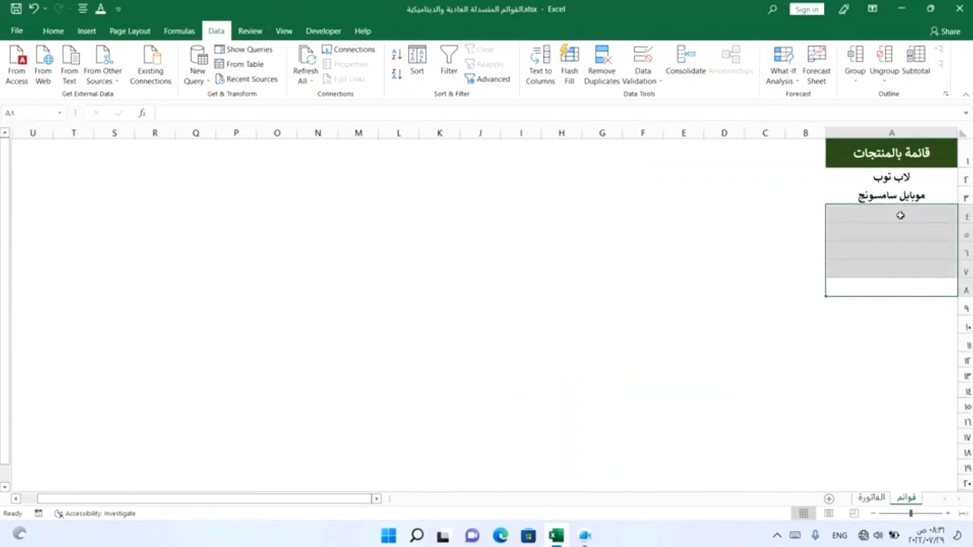
{"action": "left_click", "coordinate": [887, 306]}
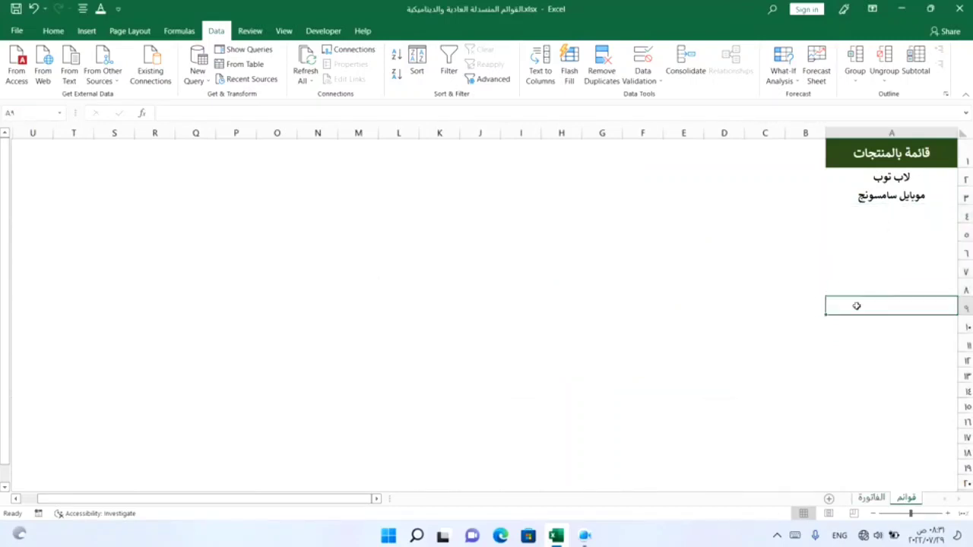
{"action": "left_click", "coordinate": [871, 499]}
{"action": "left_click", "coordinate": [751, 403]}
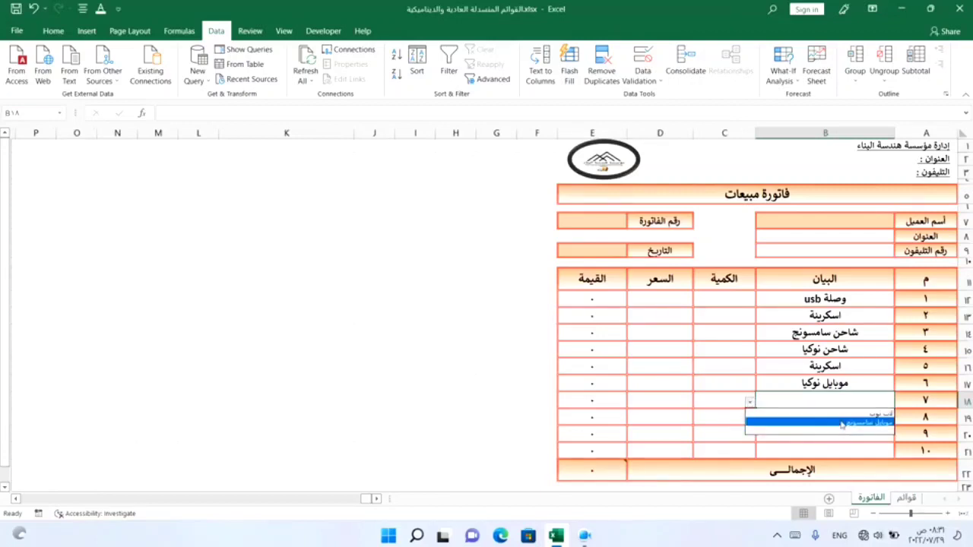
Step: Add اسكرينة to the product list in cell A4 of the قوائم sheet
{"action": "left_click", "coordinate": [901, 499]}
{"action": "left_click", "coordinate": [903, 498]}
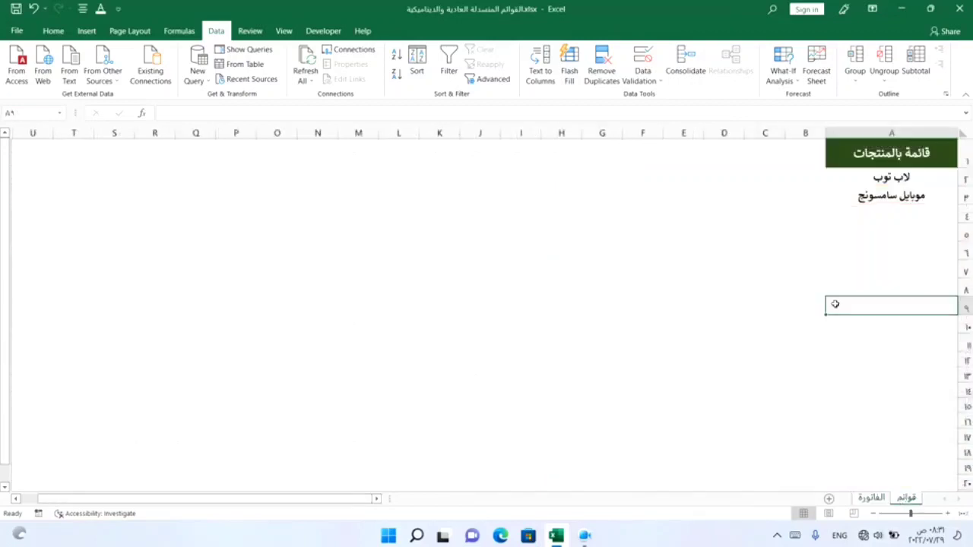
{"action": "left_click", "coordinate": [858, 213]}
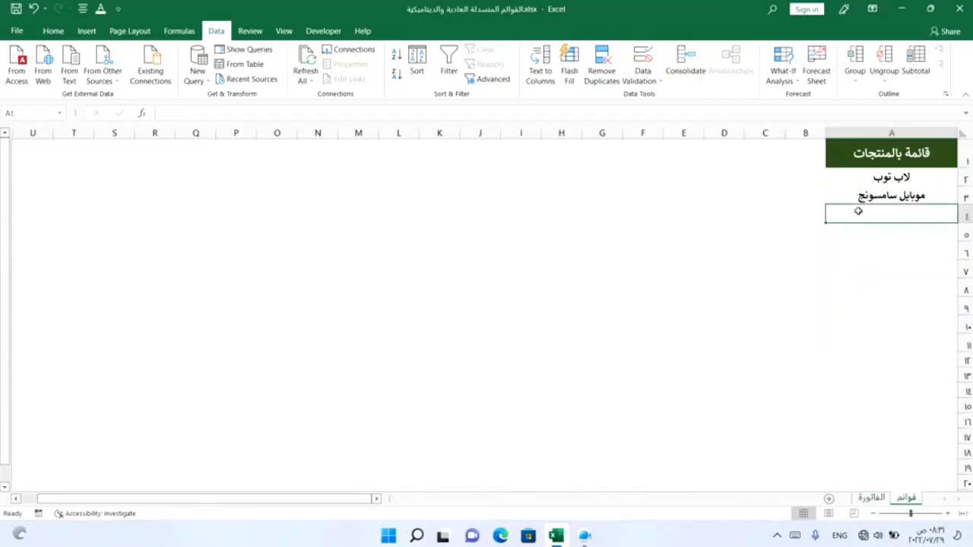
{"action": "type", "text": "hs;v"}
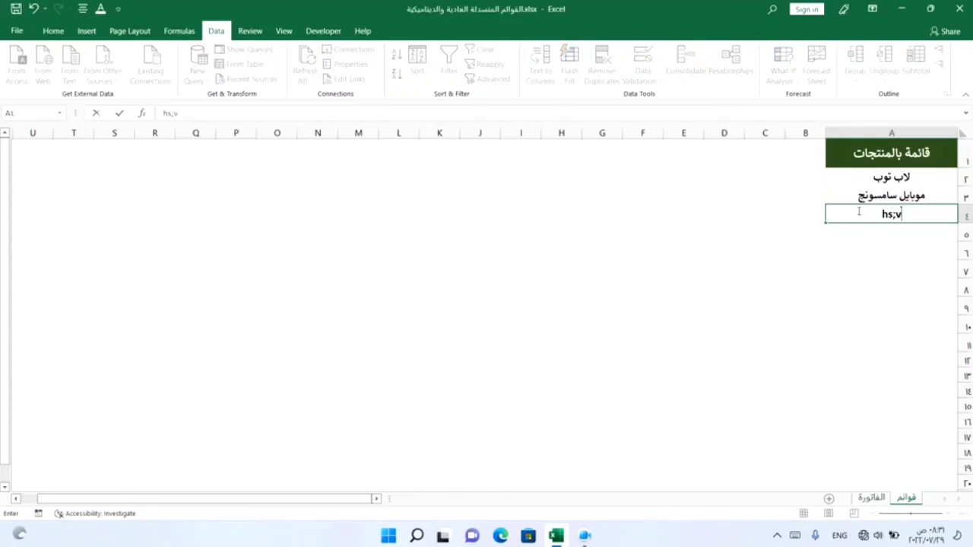
{"action": "type", "text": "dkm"}
{"action": "key", "text": "BackSpace"}
{"action": "key", "text": "BackSpace"}
{"action": "key", "text": "BackSpace"}
{"action": "key", "text": "BackSpace"}
{"action": "key", "text": "BackSpace"}
{"action": "key", "text": "BackSpace"}
{"action": "key", "text": "BackSpace"}
{"action": "type", "text": "اسم"}
{"action": "type", "text": "رينة"}
{"action": "key", "text": "Return"}
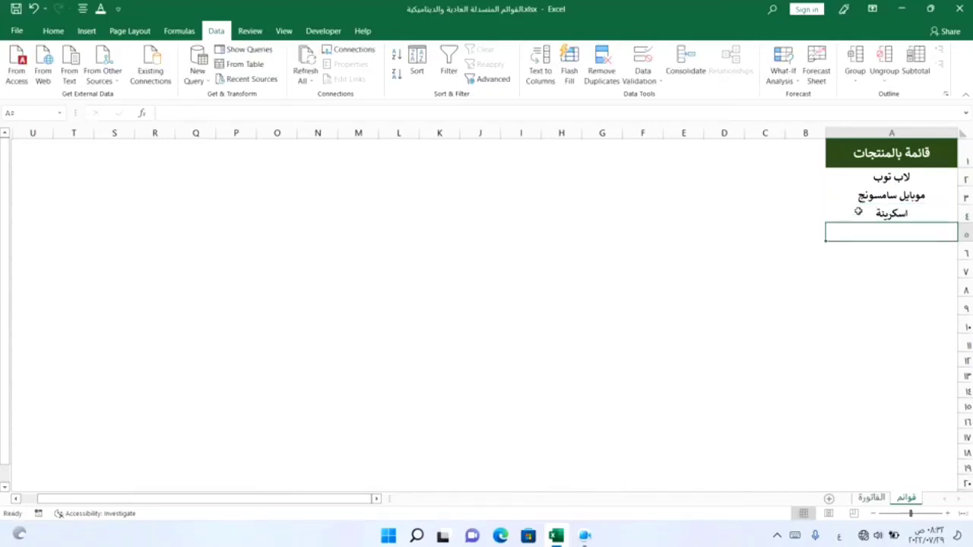
Step: Choose اسكرينة from the dropdown list in cell B18 of the الفاتورة sheet
{"action": "left_click", "coordinate": [871, 498]}
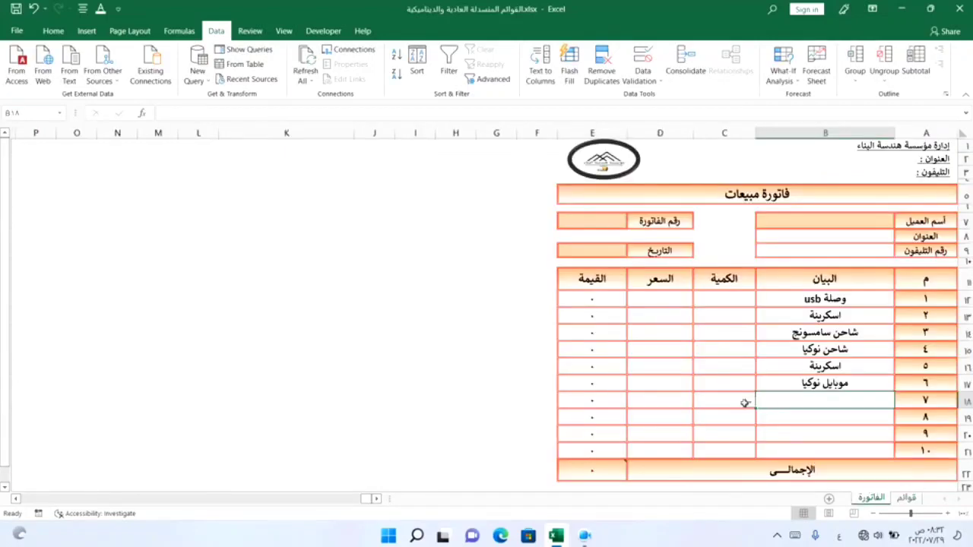
{"action": "left_click", "coordinate": [749, 405]}
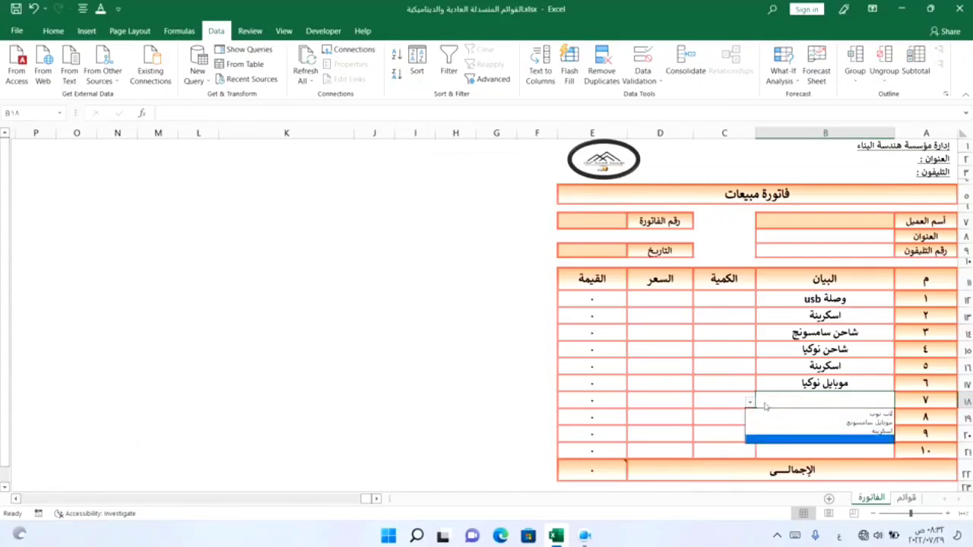
{"action": "left_click", "coordinate": [866, 439]}
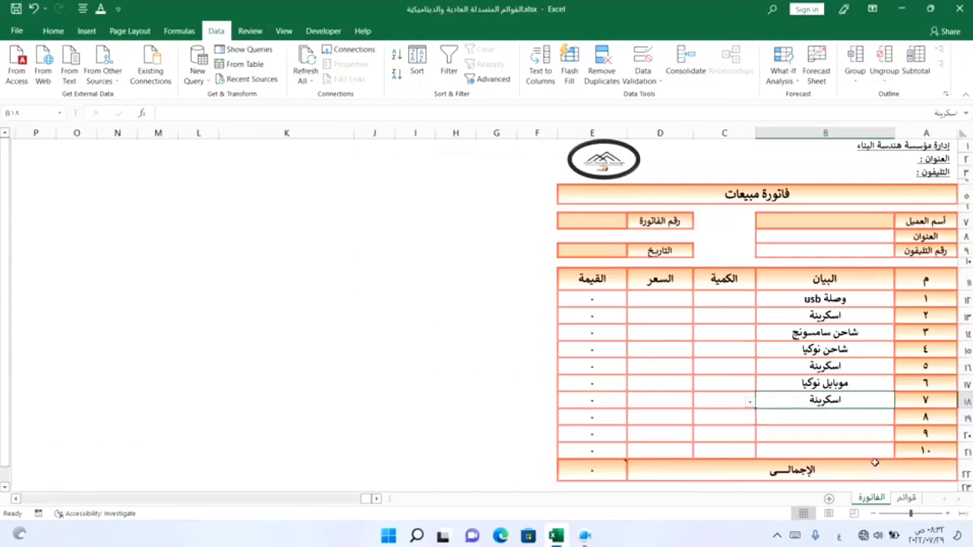
{"action": "left_click", "coordinate": [861, 221]}
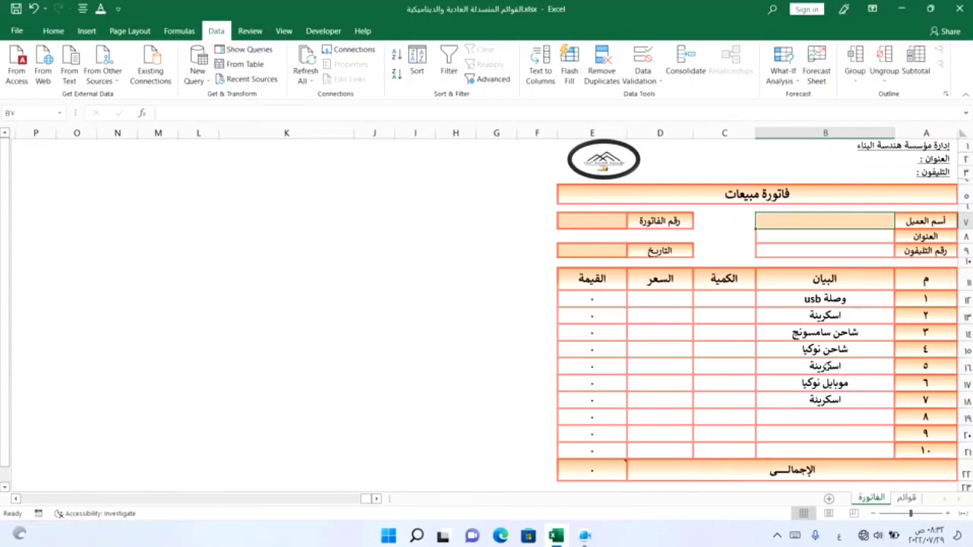
{"action": "left_click", "coordinate": [778, 416]}
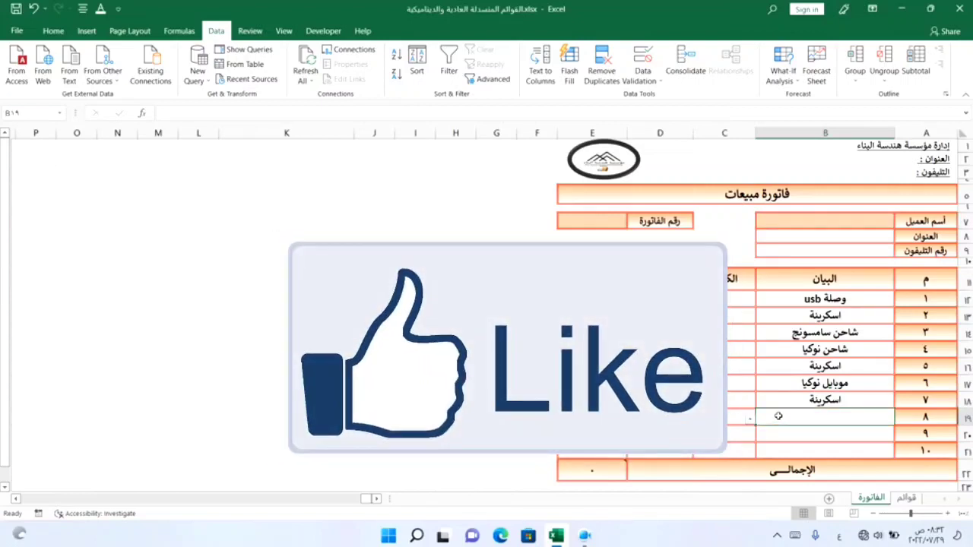